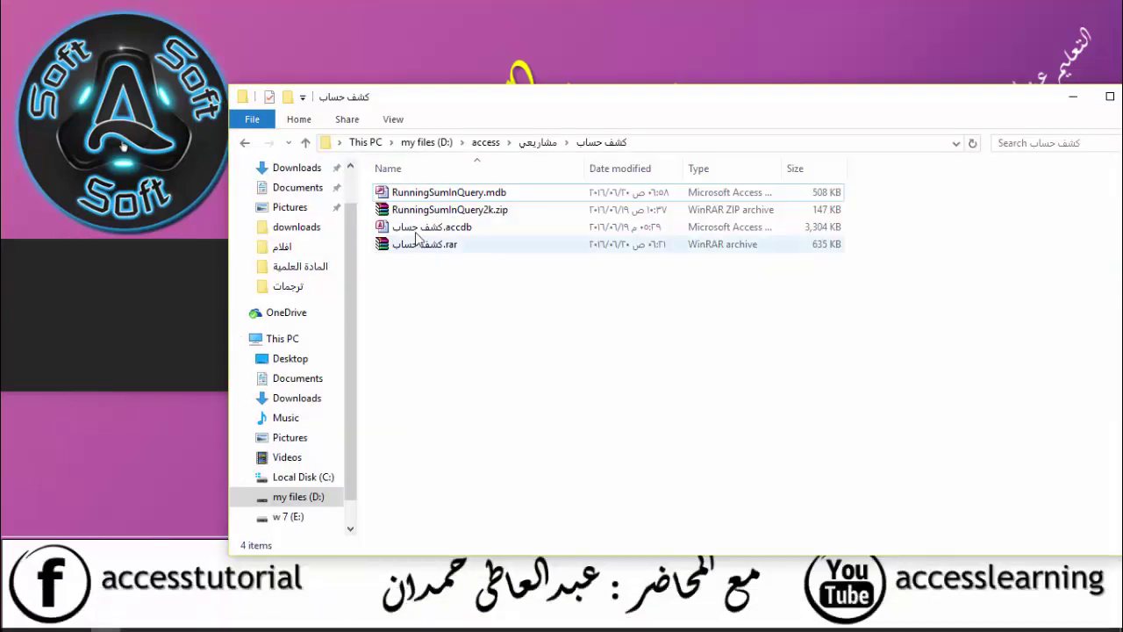
Step: Open the RunningSumInQuery.mdb database file in Microsoft Access
double_click(403, 192)
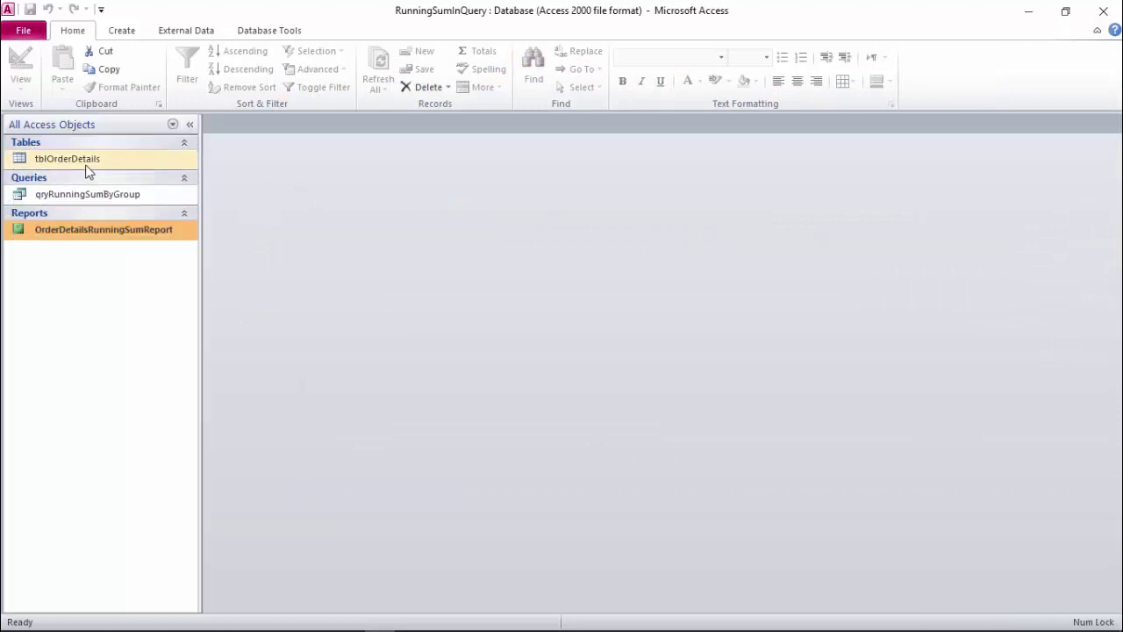
Step: Open tblOrderDetails, widen its OrderID column, step through row 1, then close the table
double_click(86, 160)
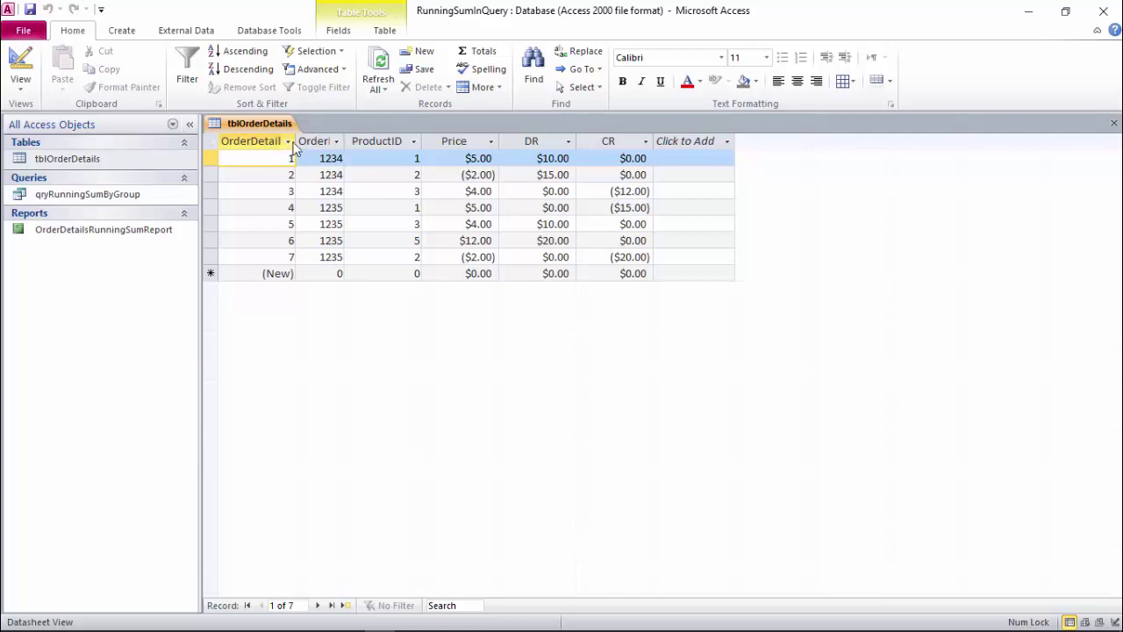
drag(343, 141, 398, 141)
click(349, 158)
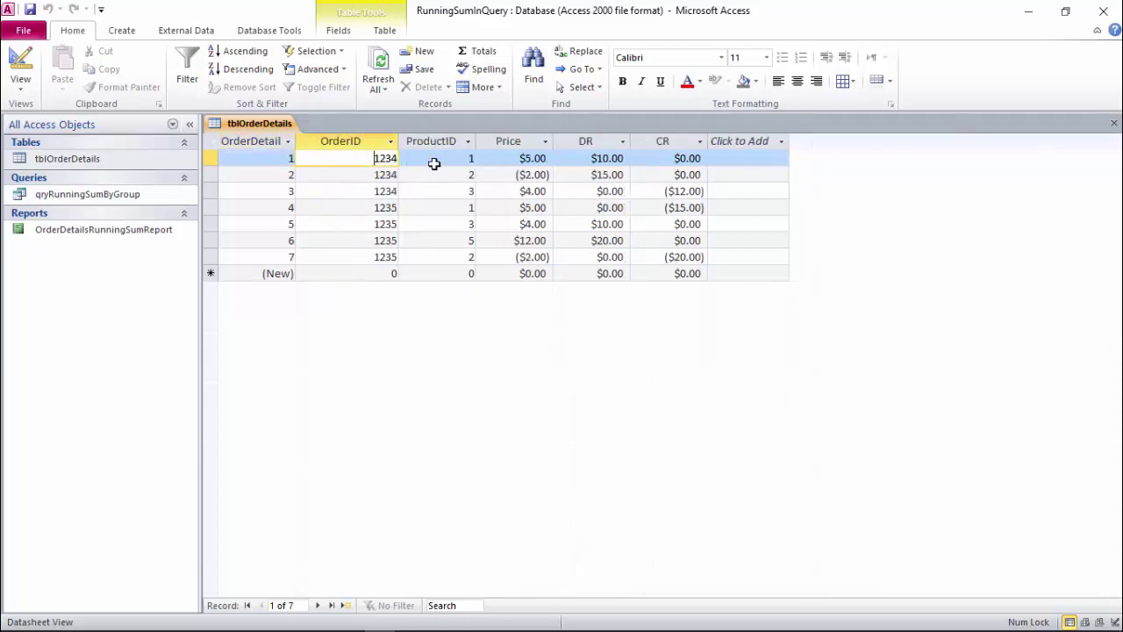
click(433, 159)
click(524, 158)
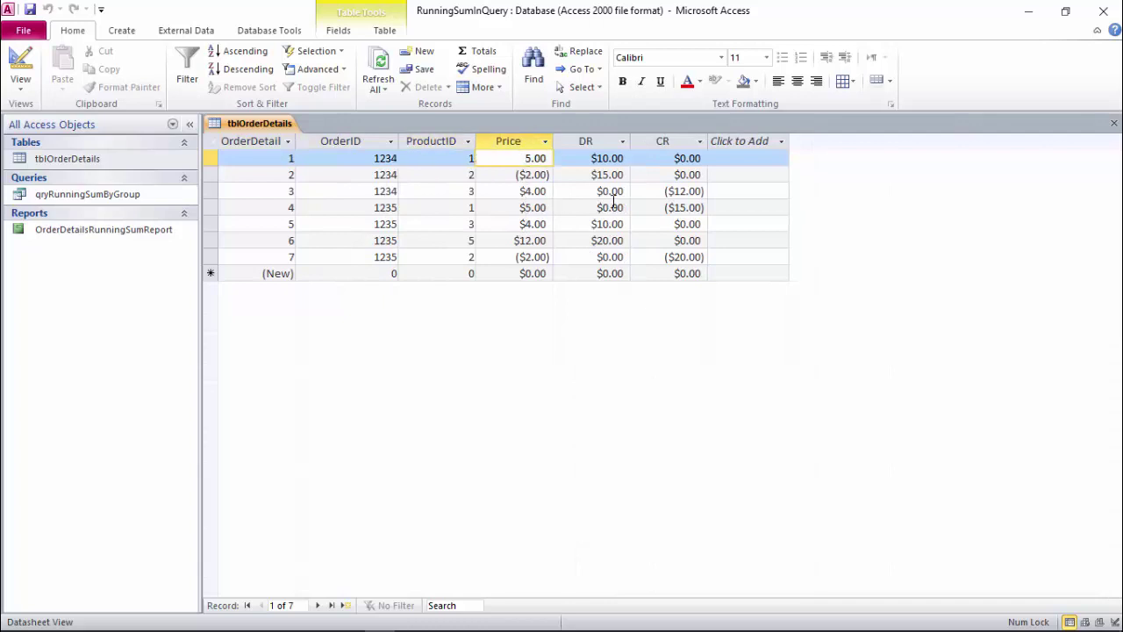
click(602, 159)
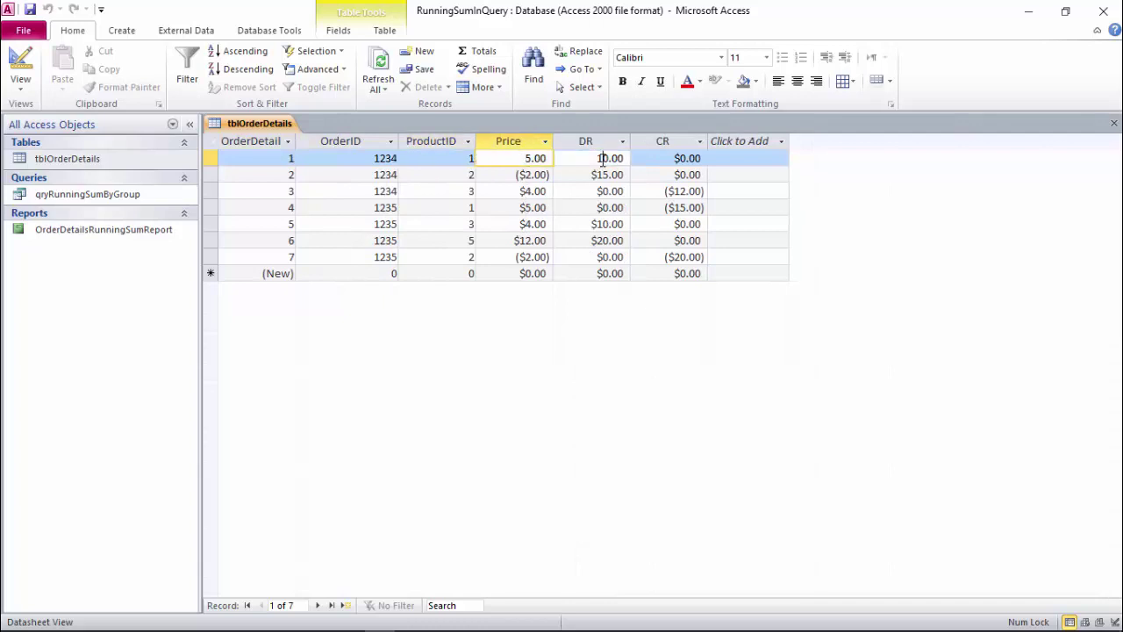
click(699, 161)
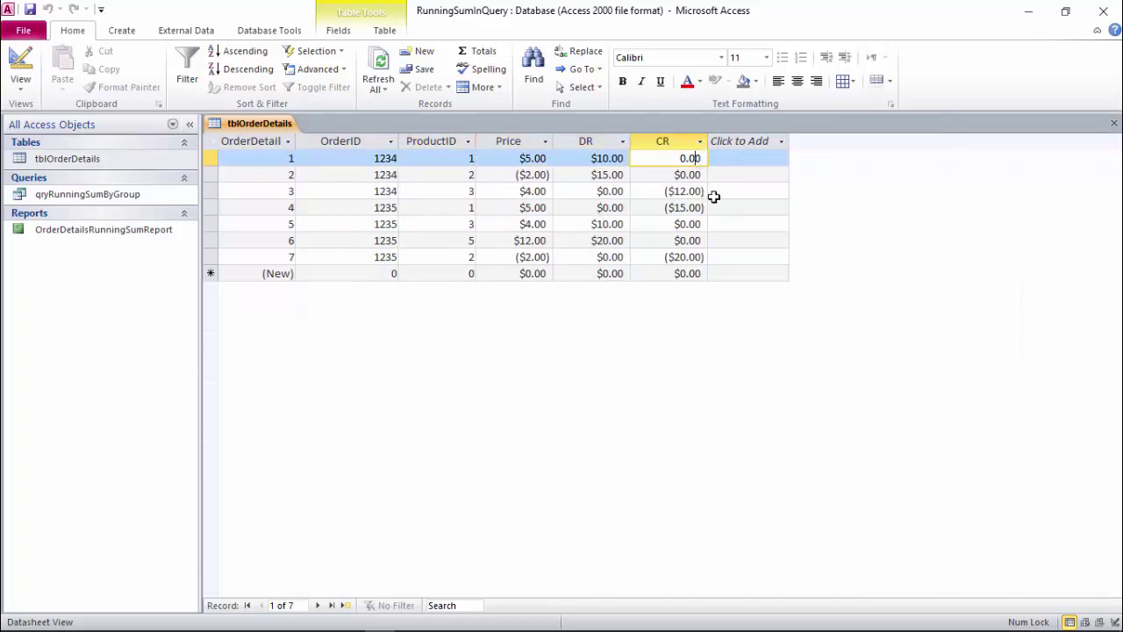
click(1114, 123)
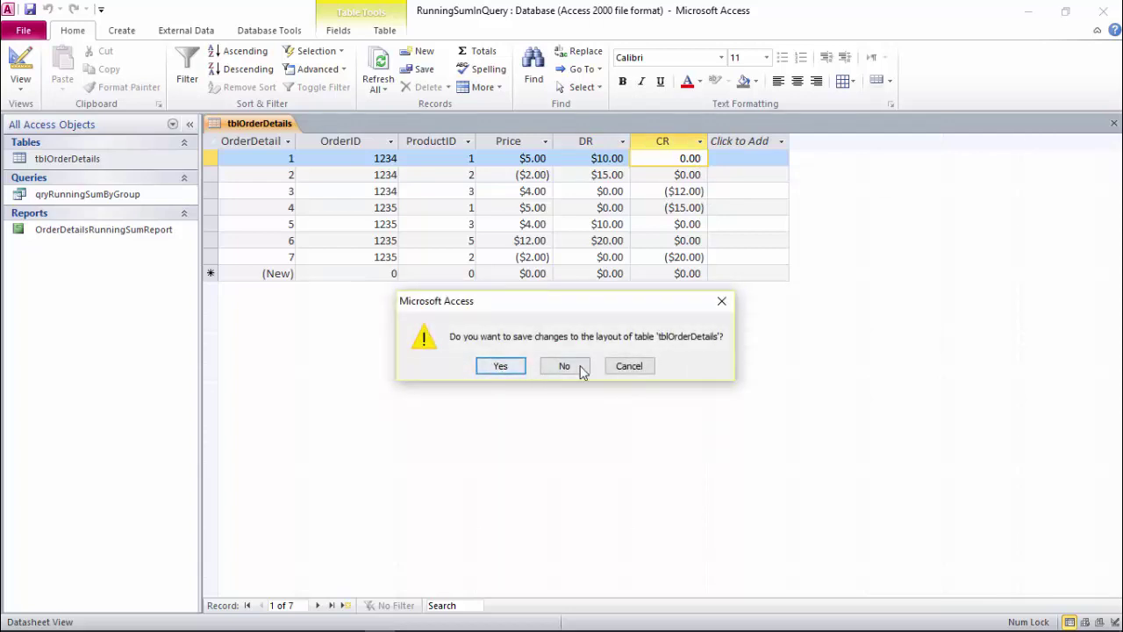
Step: Cancel closing, select the OrderDetail–Price columns, and inspect the 10.00 and 15.00 debits
click(627, 365)
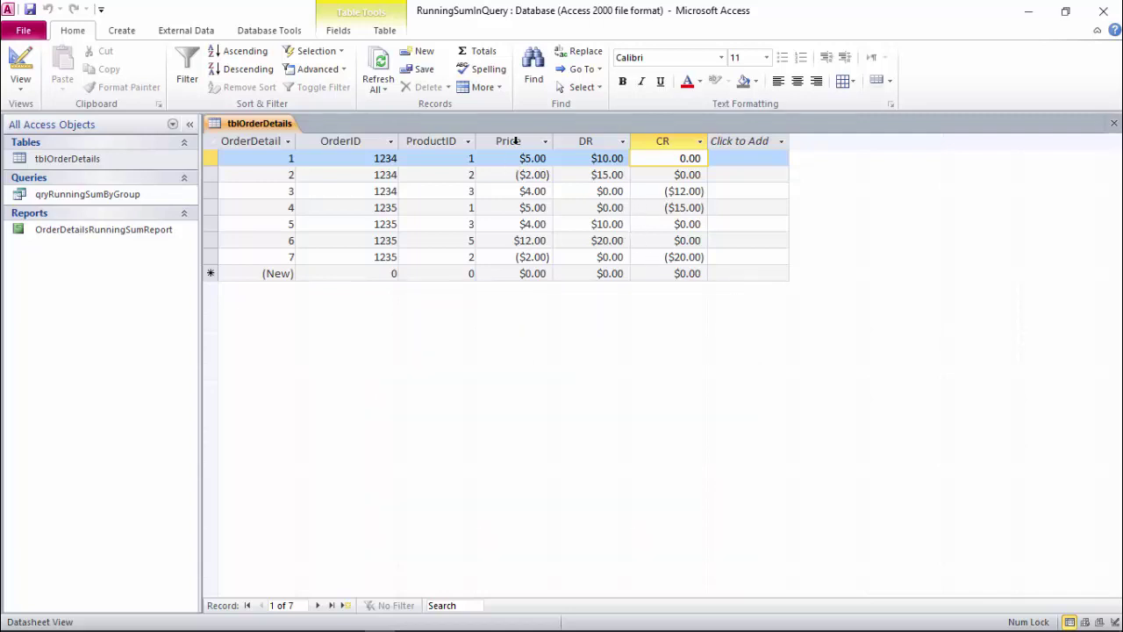
drag(516, 141, 226, 141)
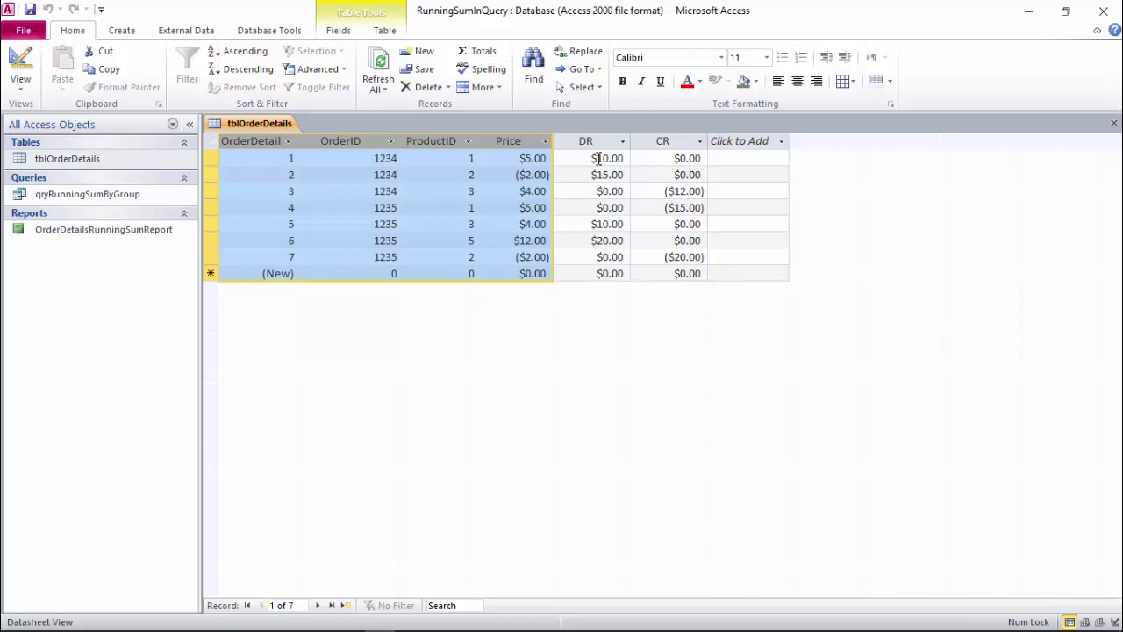
click(597, 158)
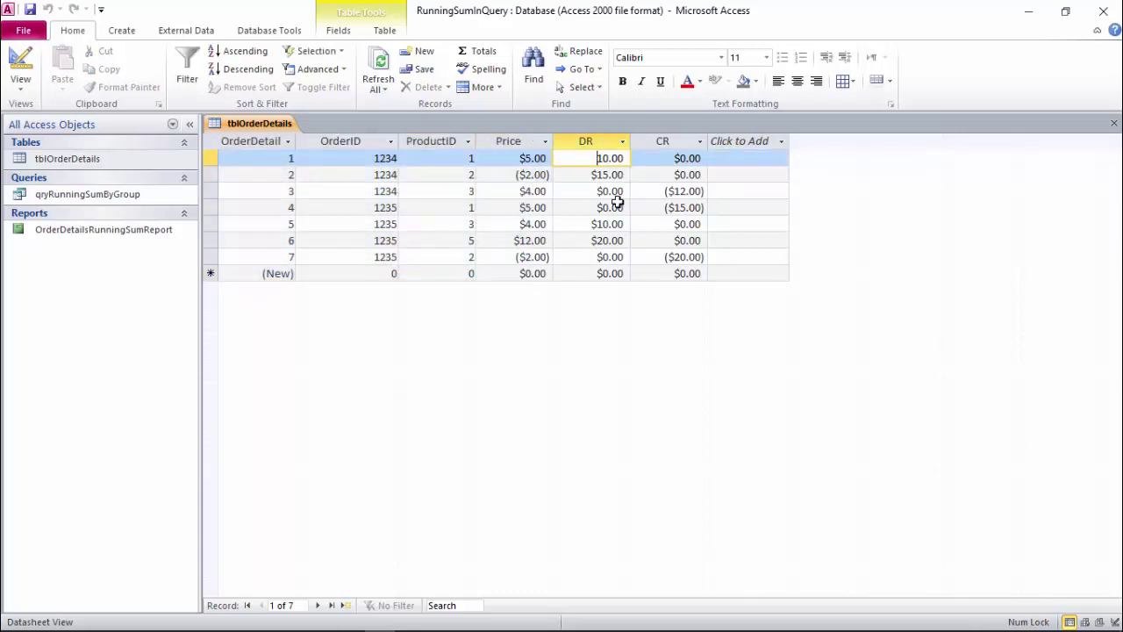
double_click(601, 158)
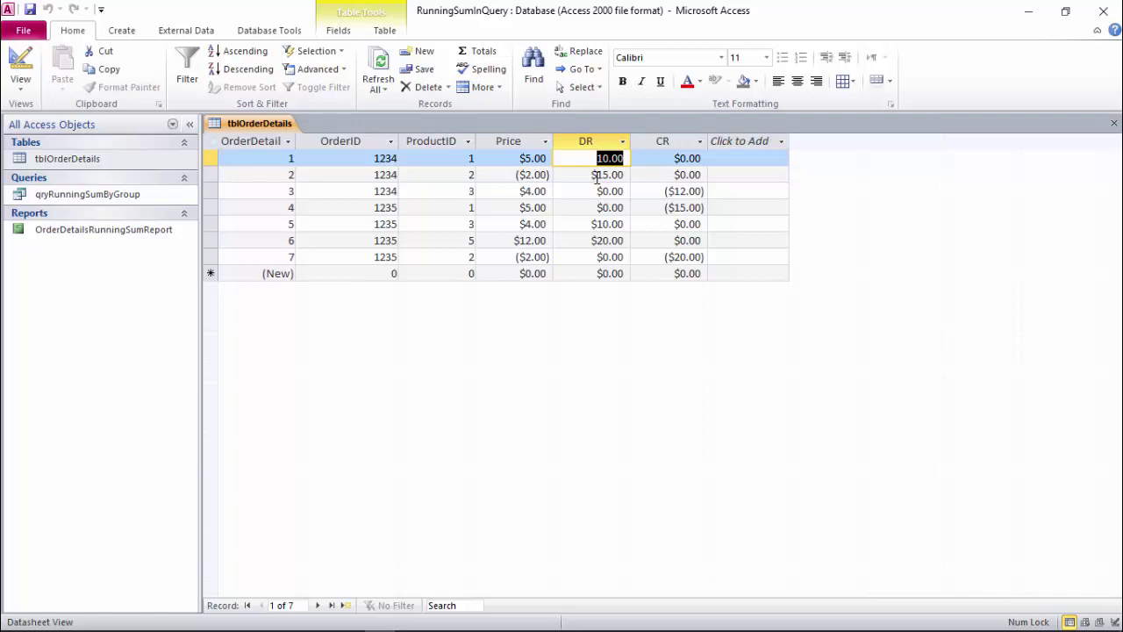
click(597, 178)
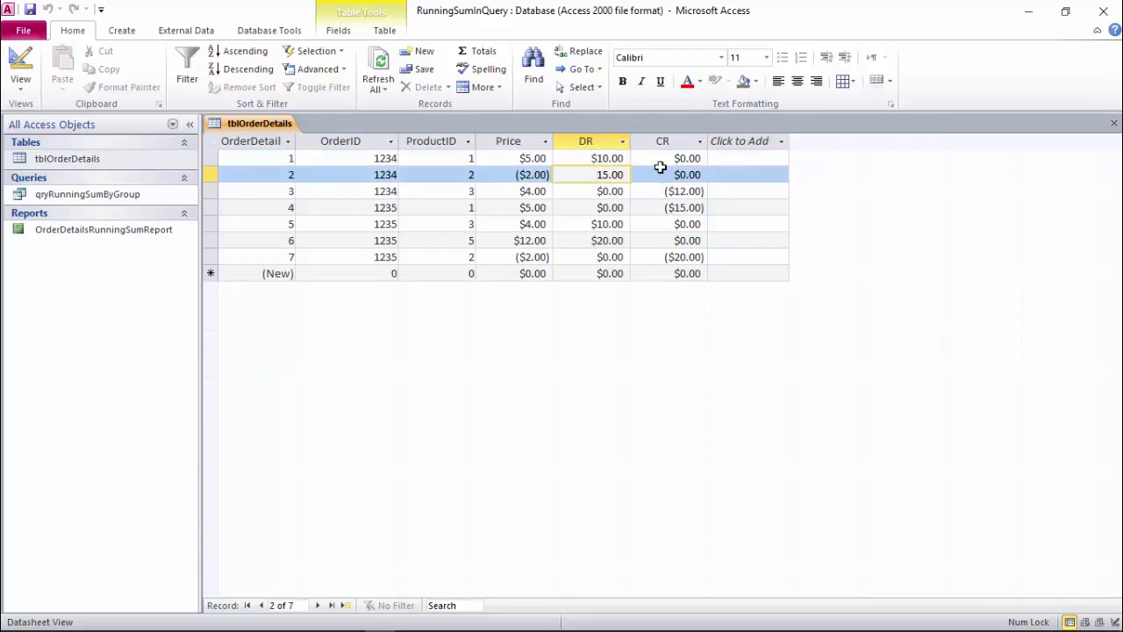
Step: Inspect the 12.00 and 15.00 credits, rows 6–7, and row 1's 10.00 debit again
drag(664, 191, 709, 191)
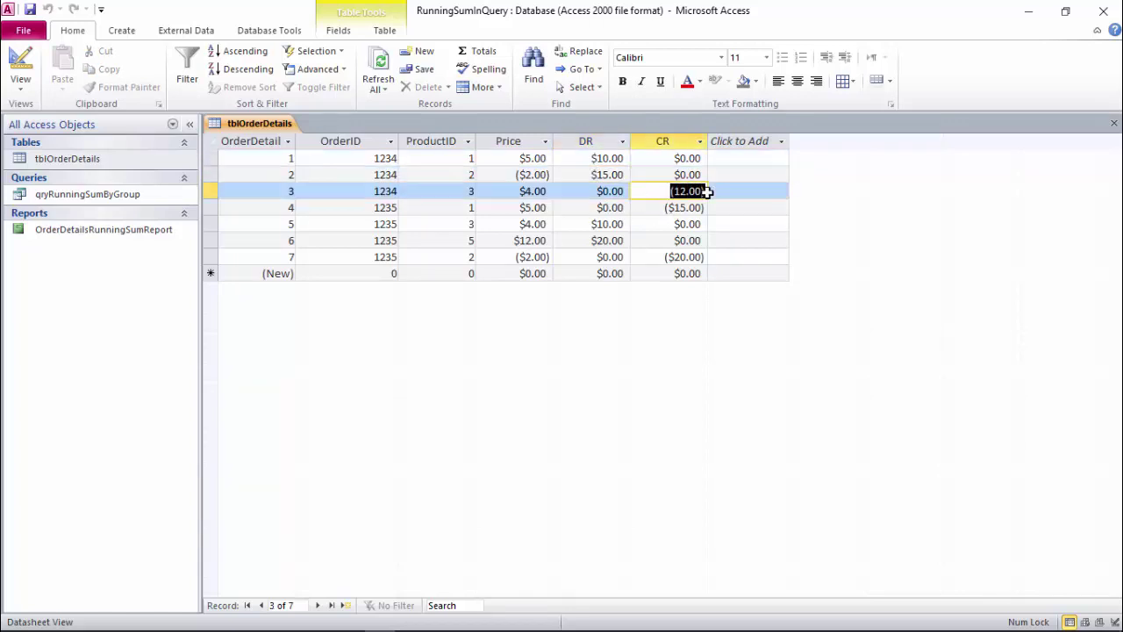
click(660, 207)
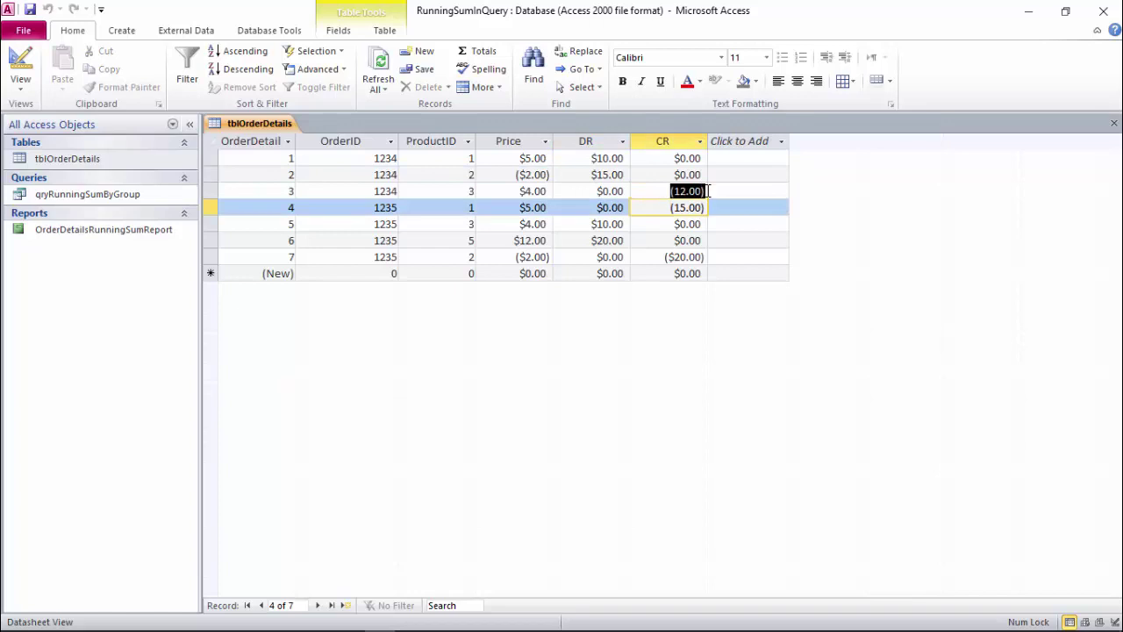
click(670, 208)
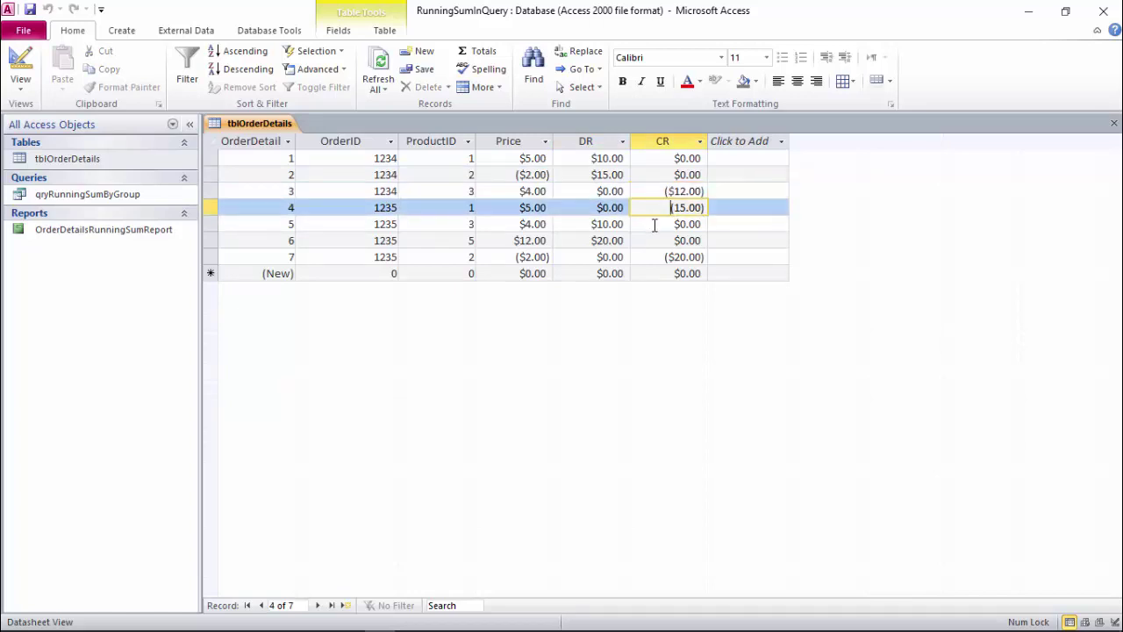
click(654, 235)
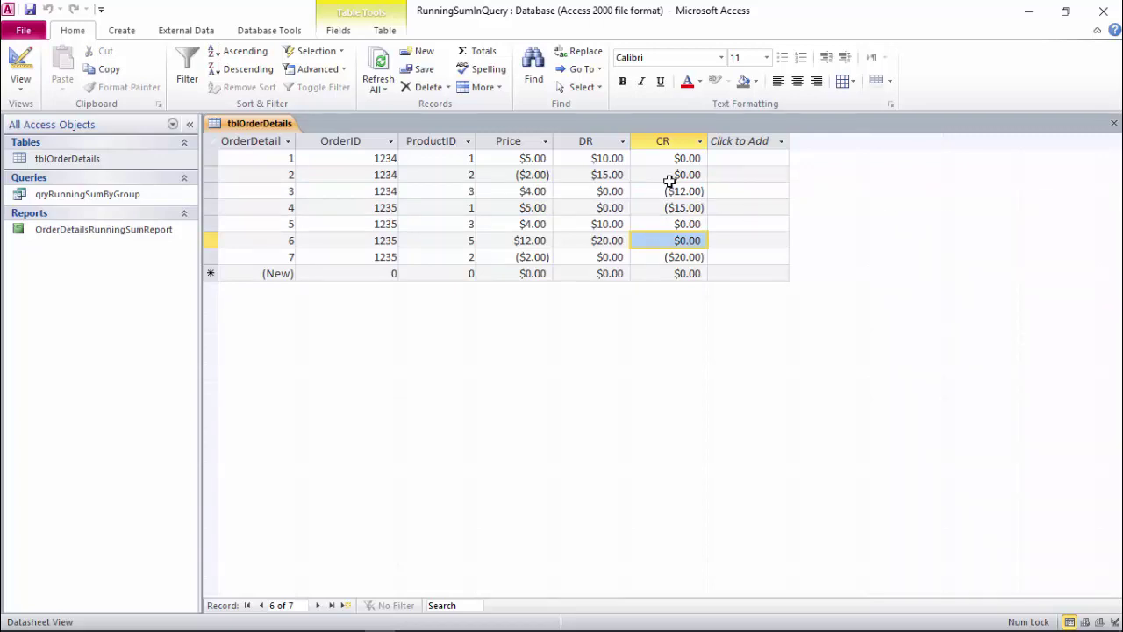
key(F2)
click(609, 191)
click(608, 257)
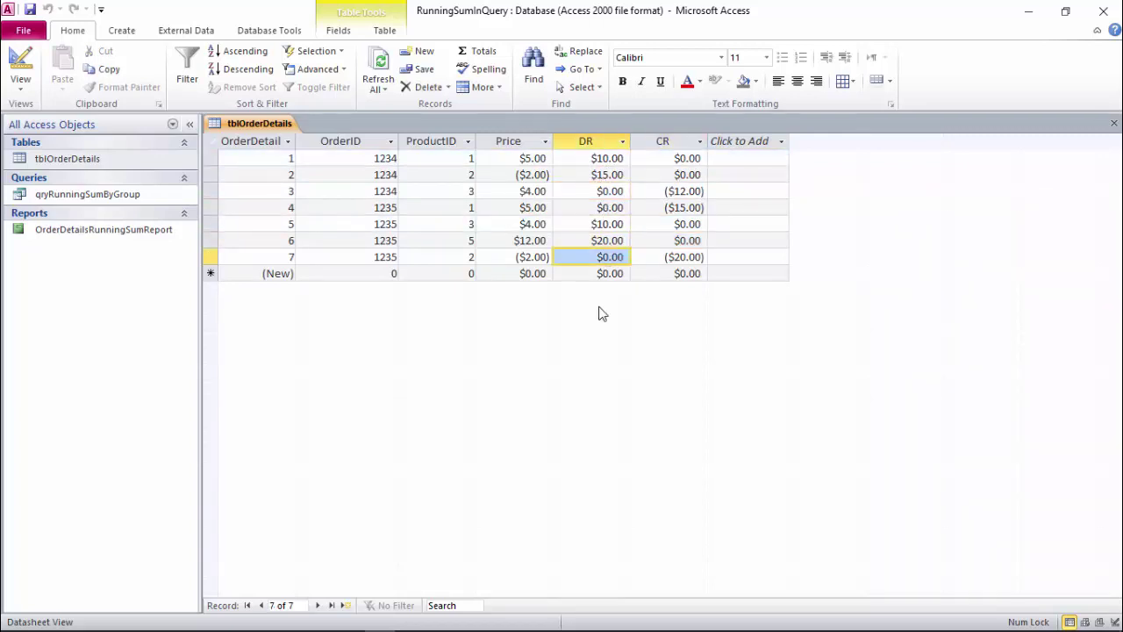
click(599, 160)
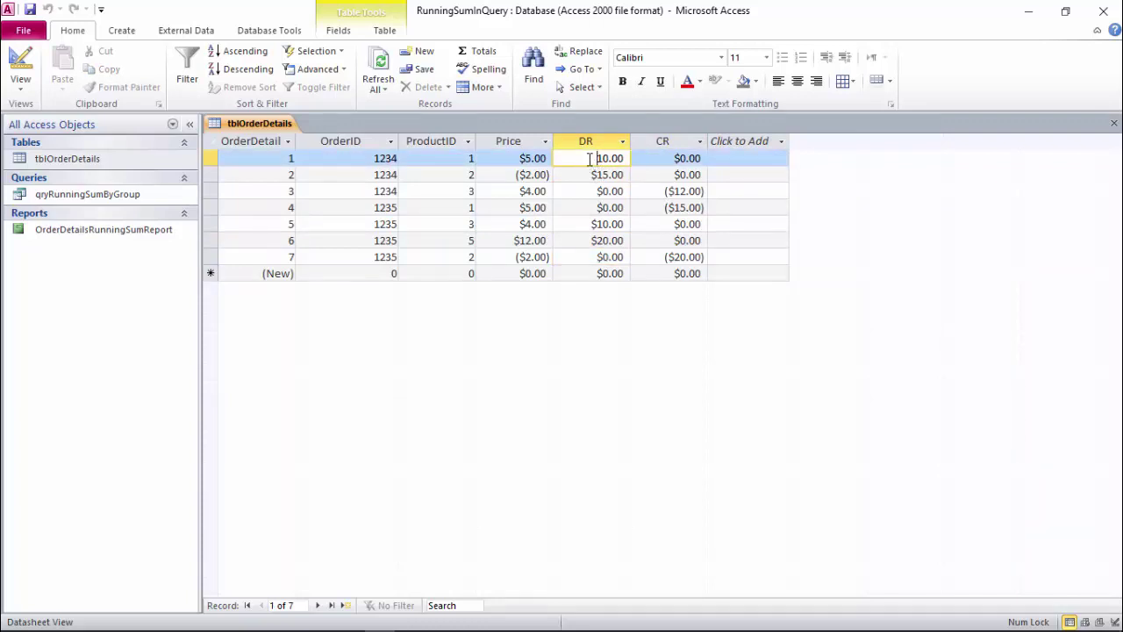
drag(590, 159, 625, 160)
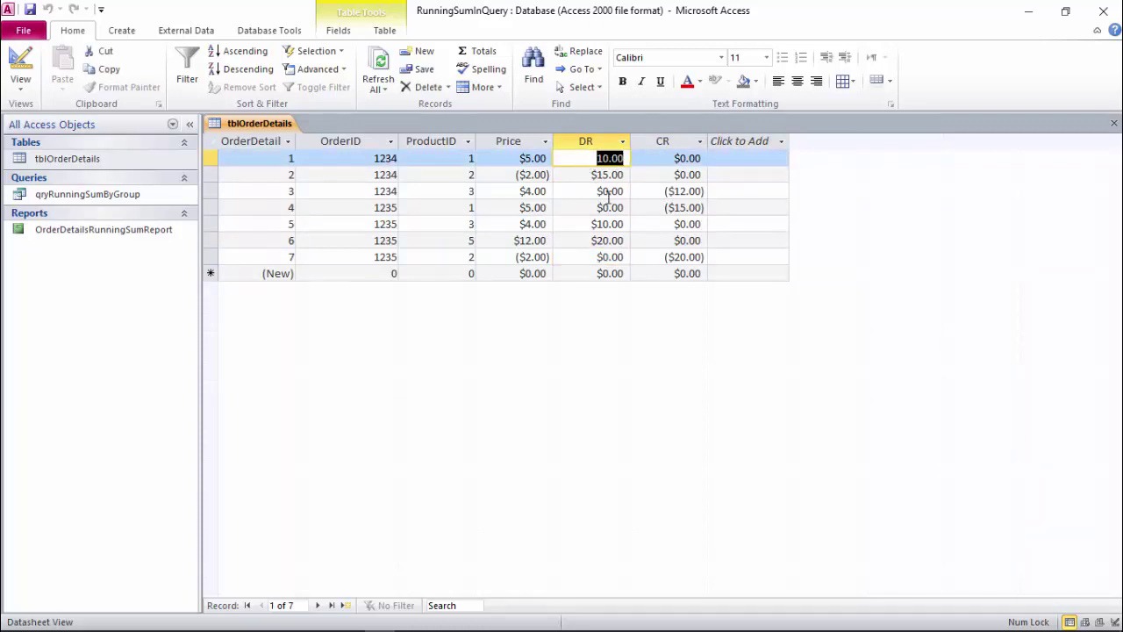
click(770, 158)
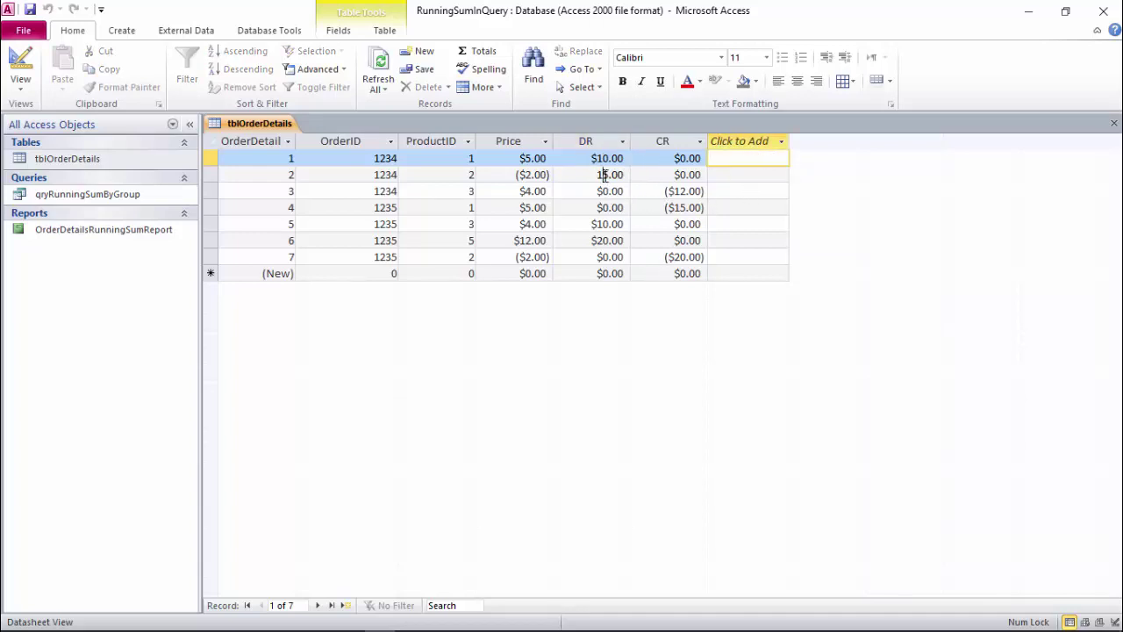
Step: Step through rows 2 to 7 of tblOrderDetails
click(605, 176)
click(747, 174)
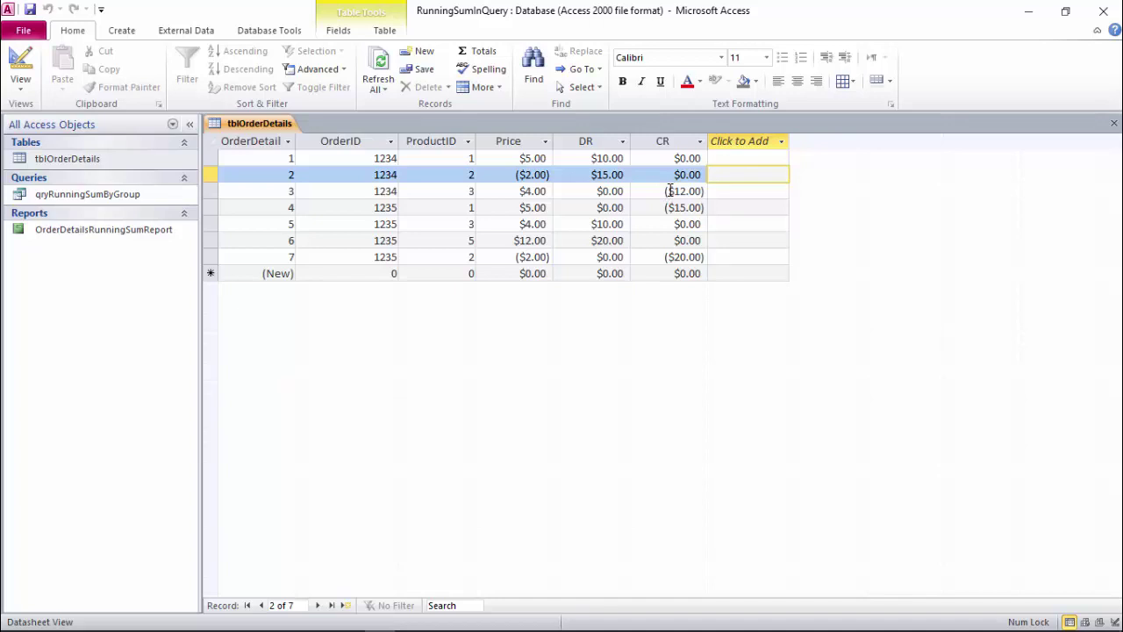
click(739, 190)
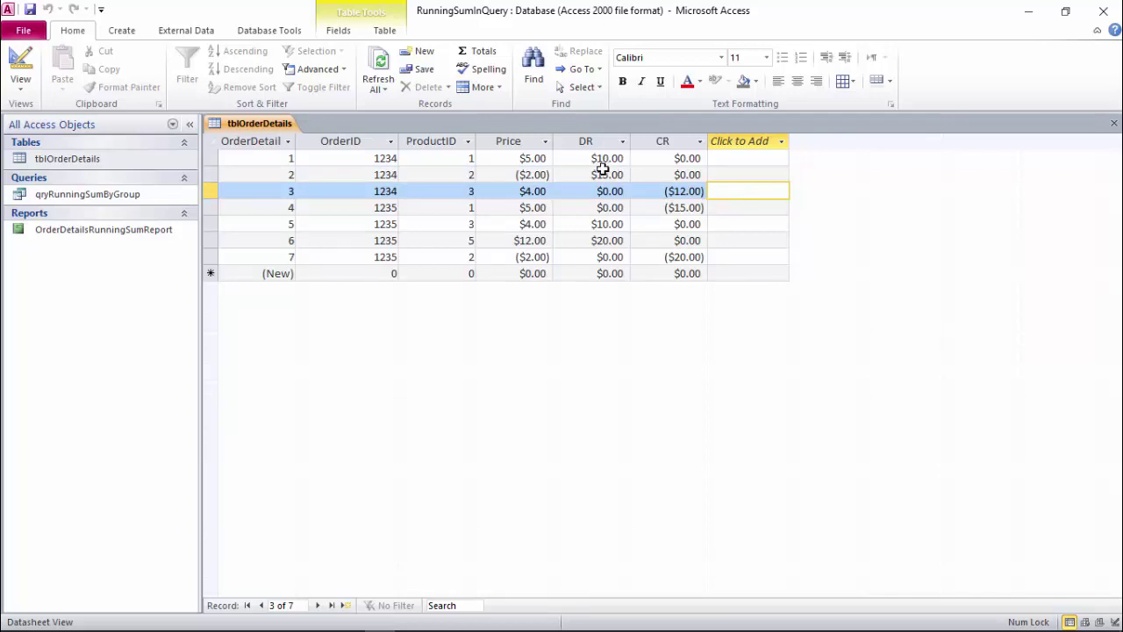
click(737, 208)
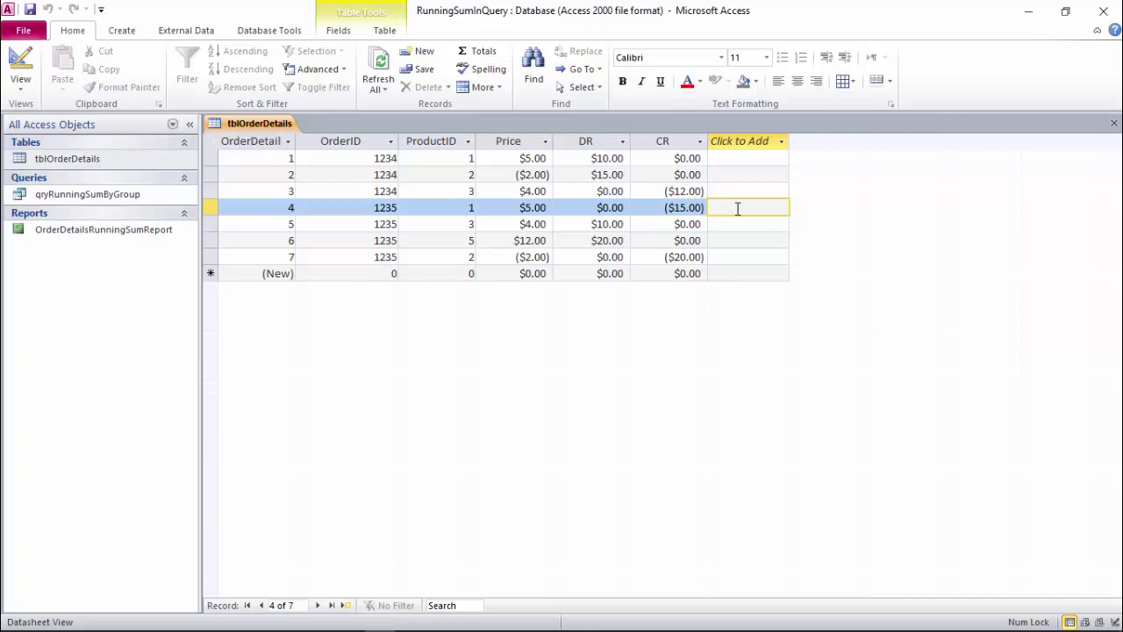
click(597, 226)
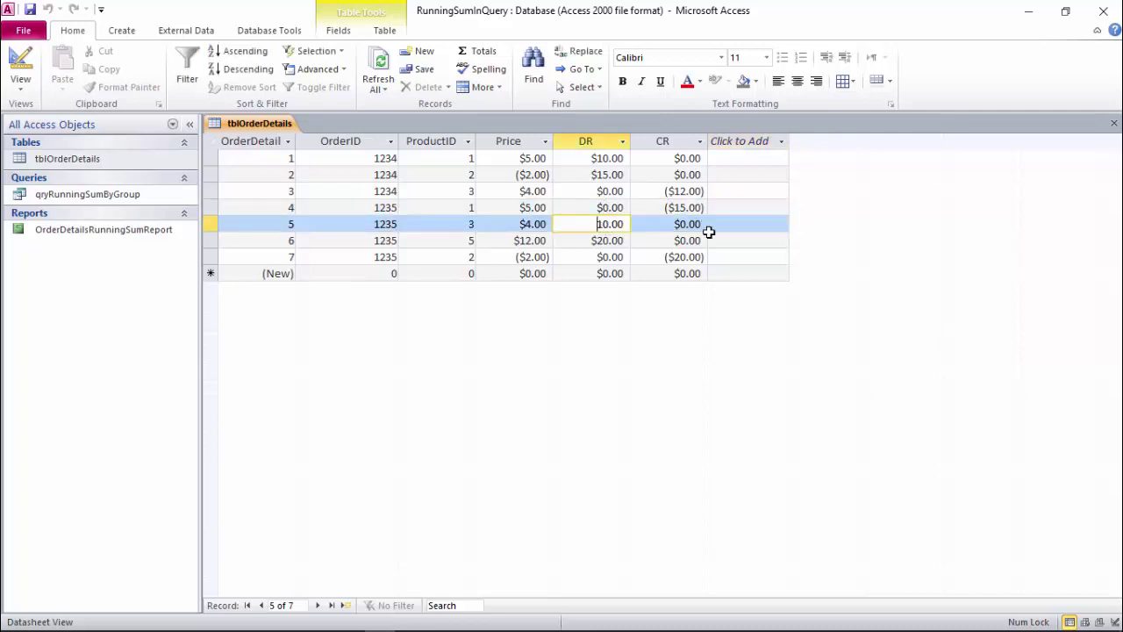
click(738, 239)
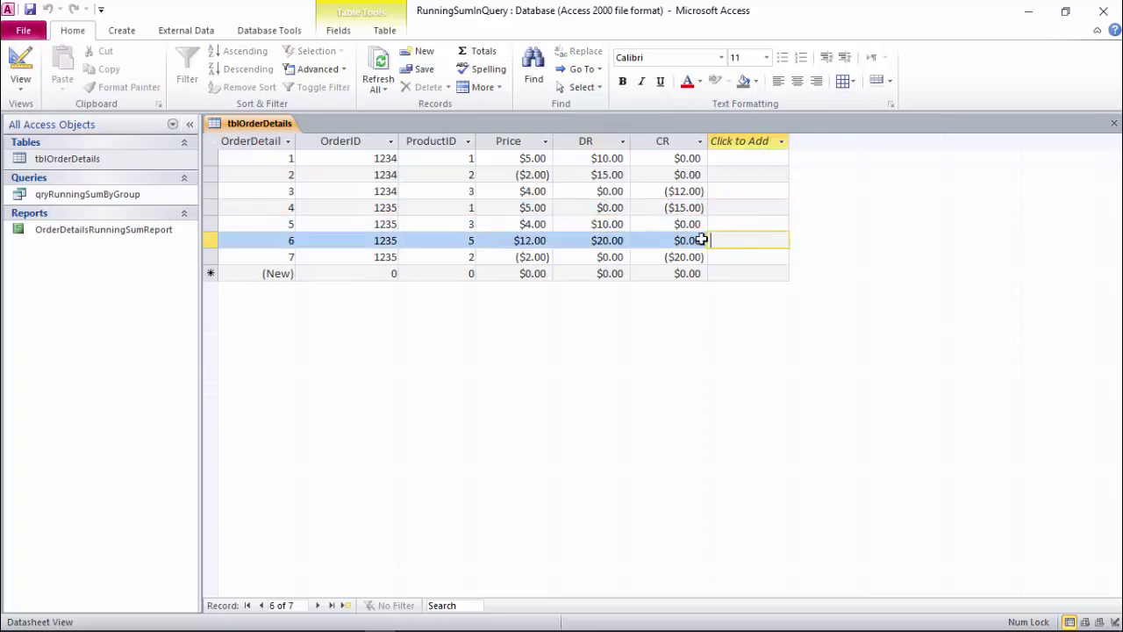
click(615, 239)
click(753, 254)
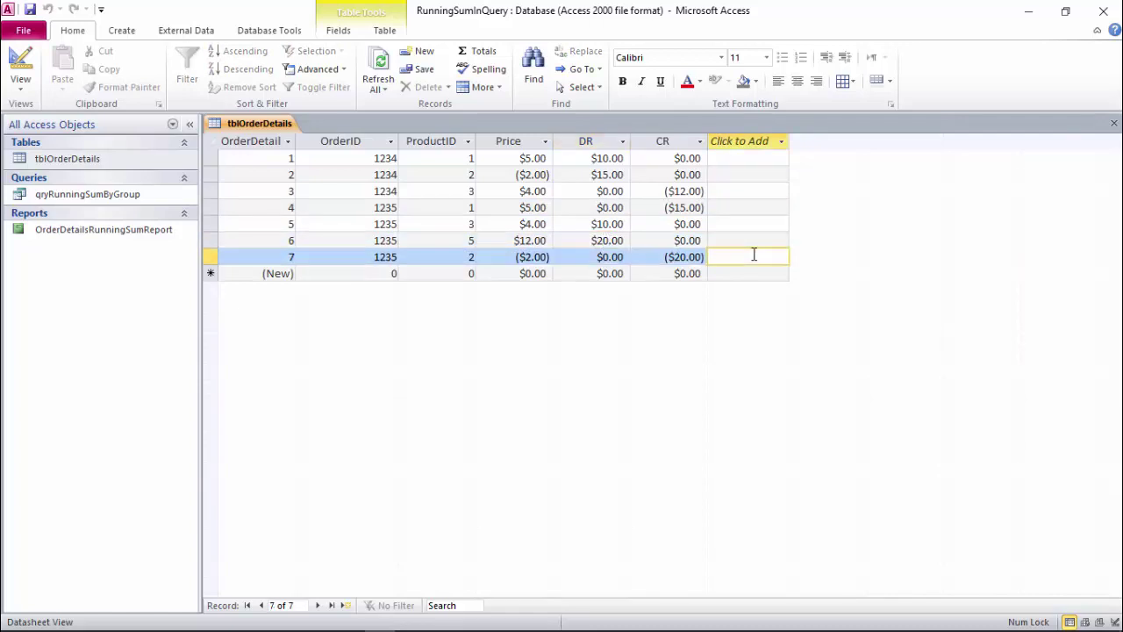
Step: Move to the new-record row, then close tblOrderDetails and answer the save-layout prompt
click(730, 270)
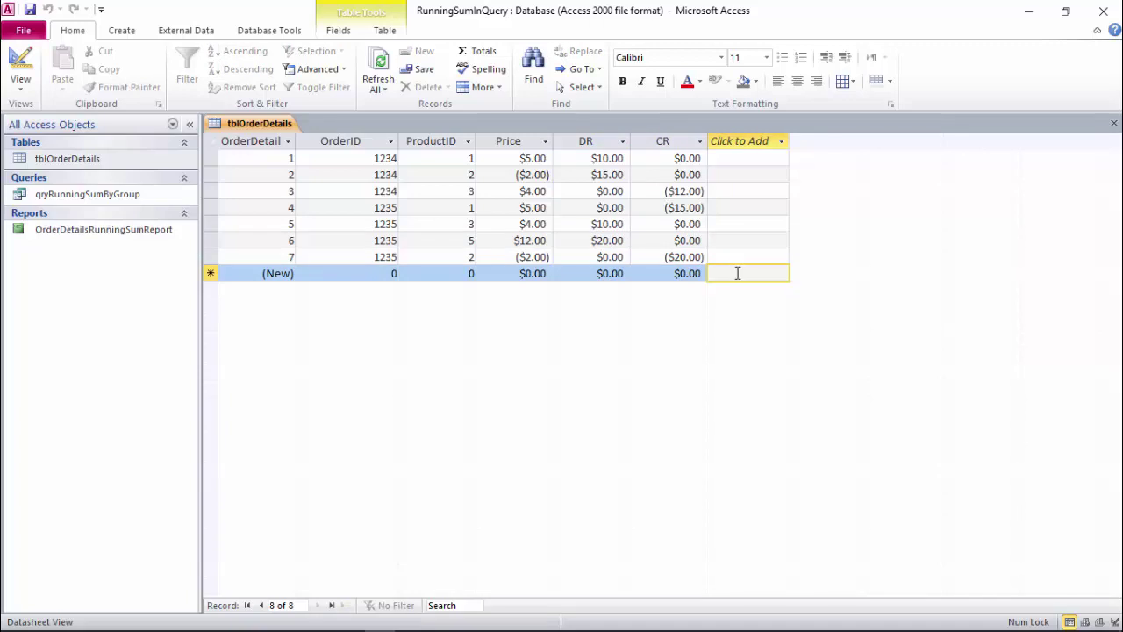
click(1113, 124)
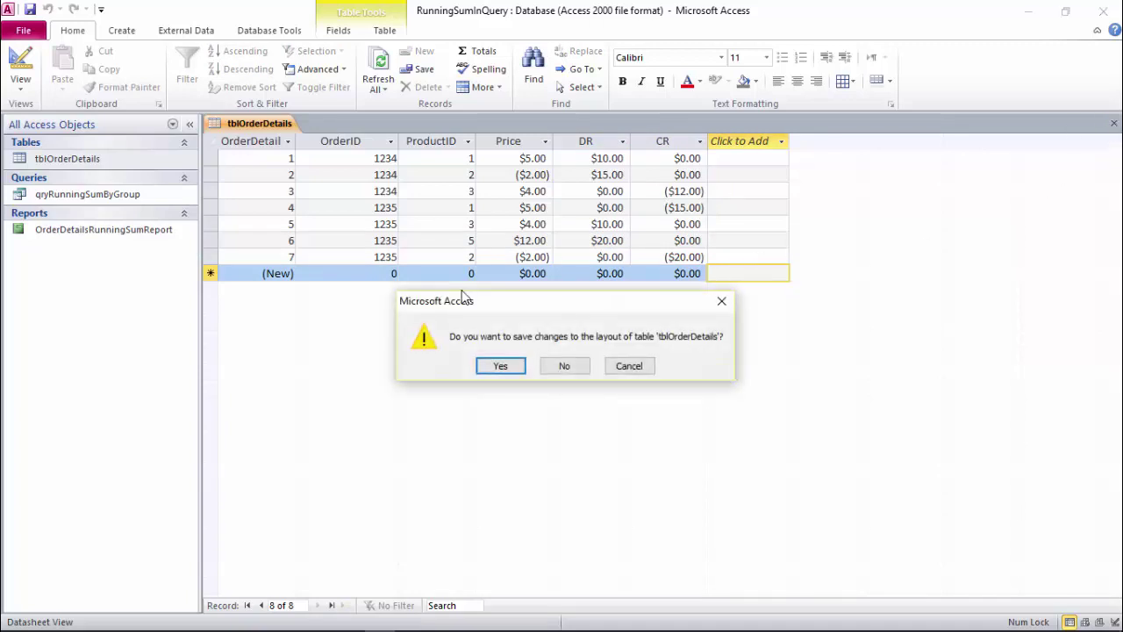
click(500, 366)
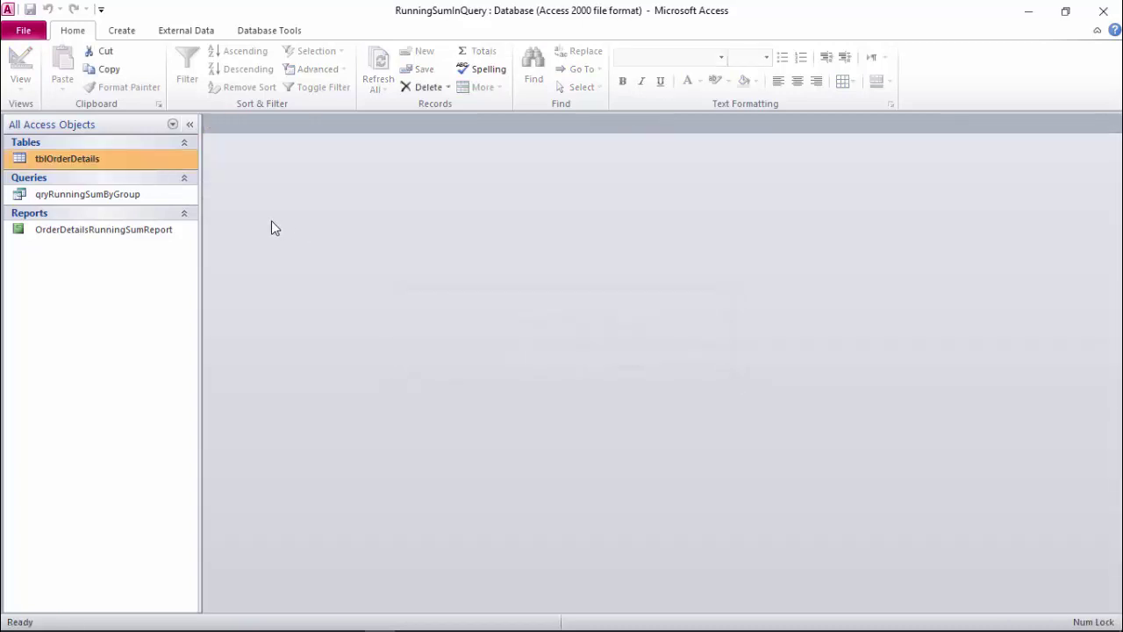
Step: In qryRunningSumByGroup's design, delete the OrderID, ProductID and Price columns and run it
right_click(118, 195)
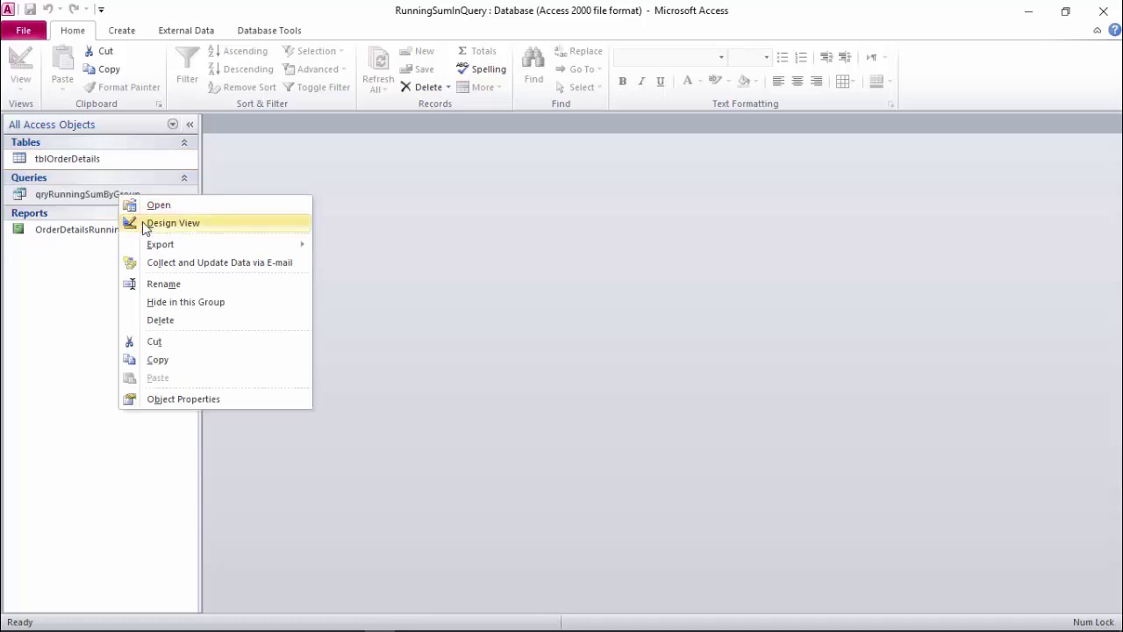
click(173, 223)
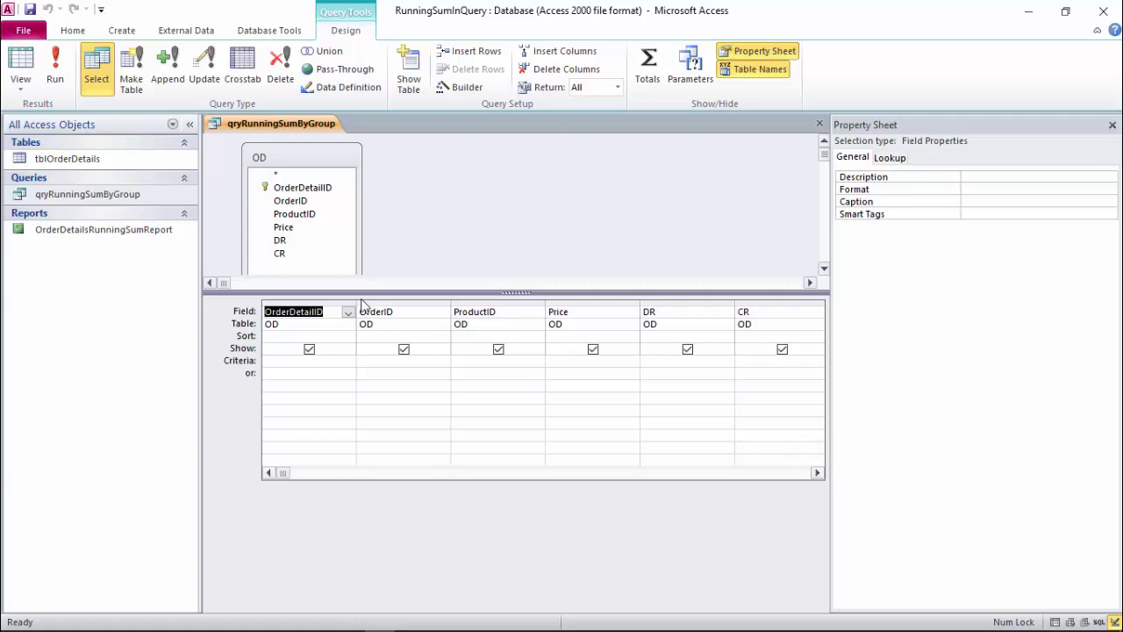
drag(373, 301, 603, 305)
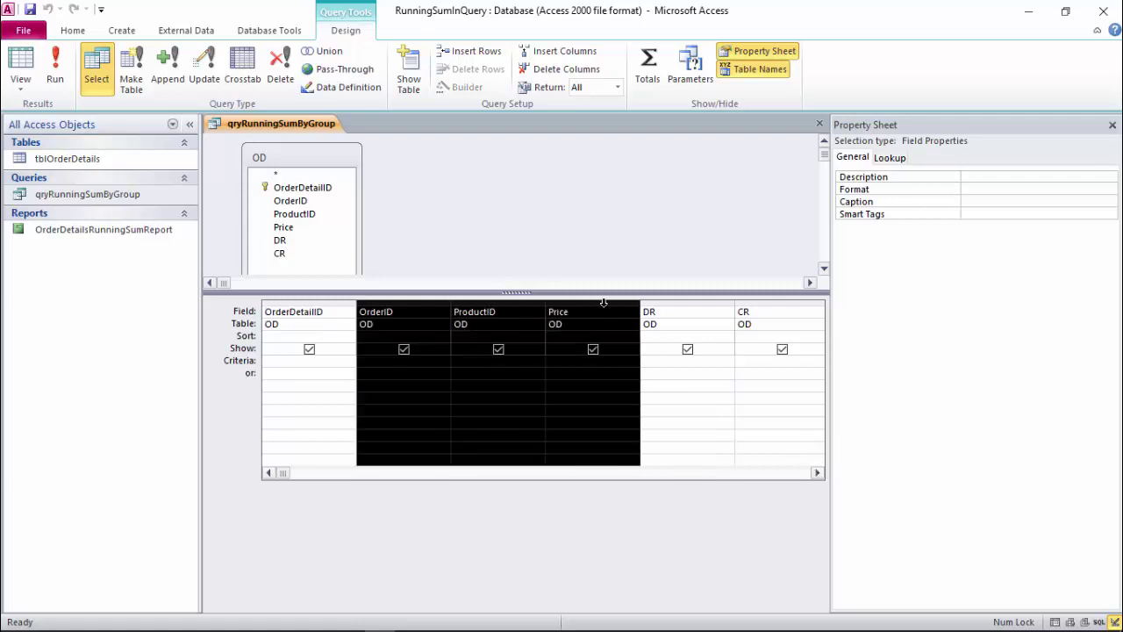
key(Delete)
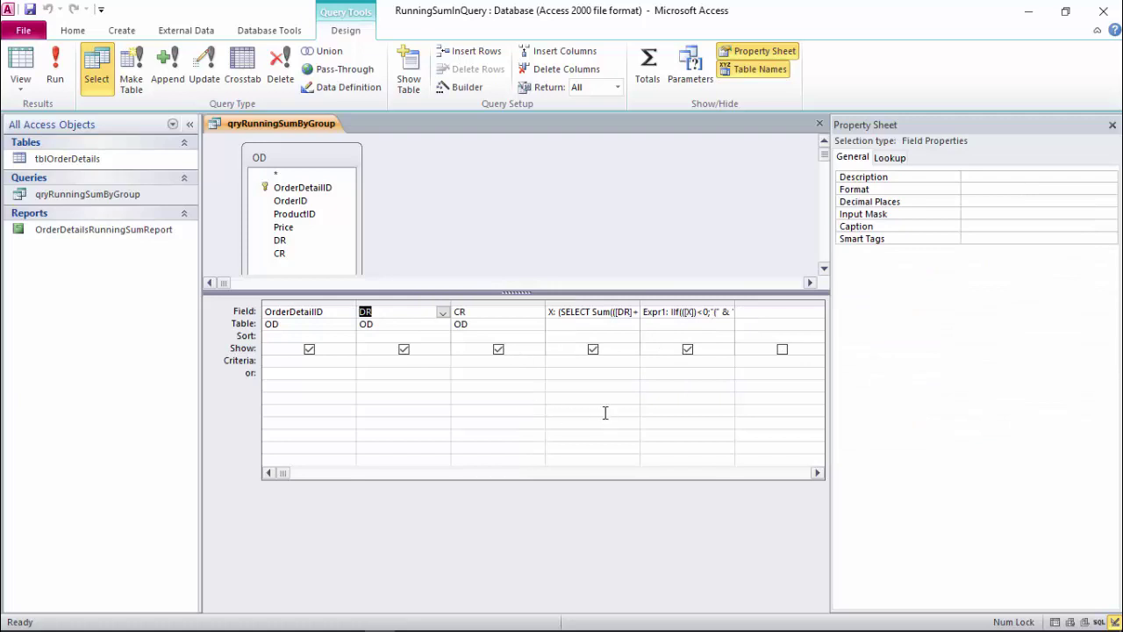
click(66, 83)
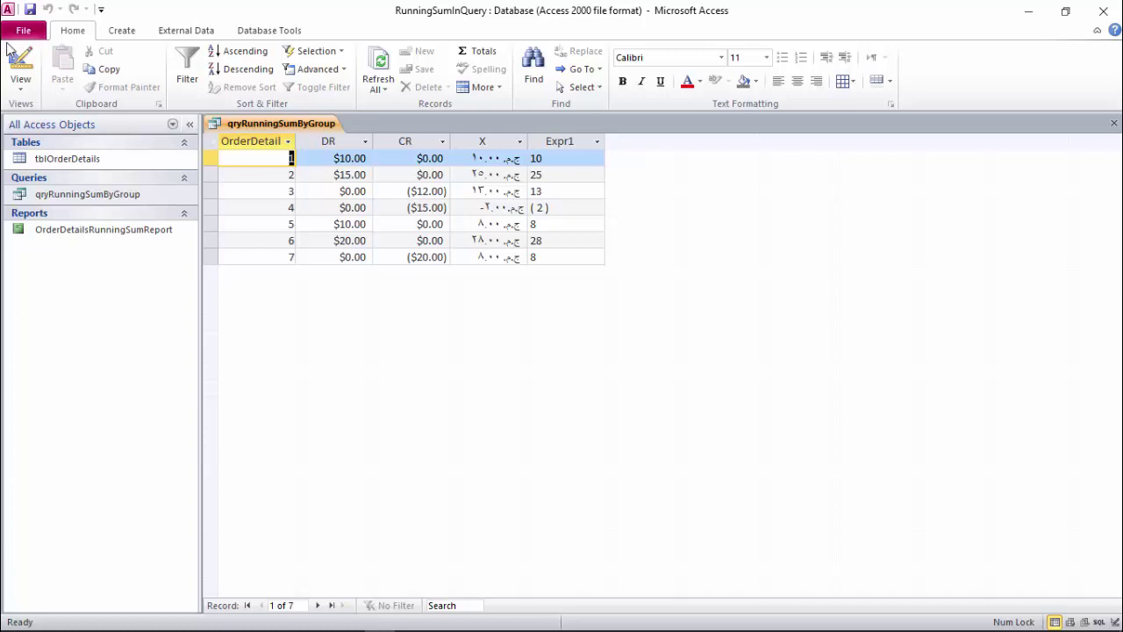
Step: Try running the query with X's Show box off, then restore it and rerun
click(20, 65)
click(593, 350)
click(54, 70)
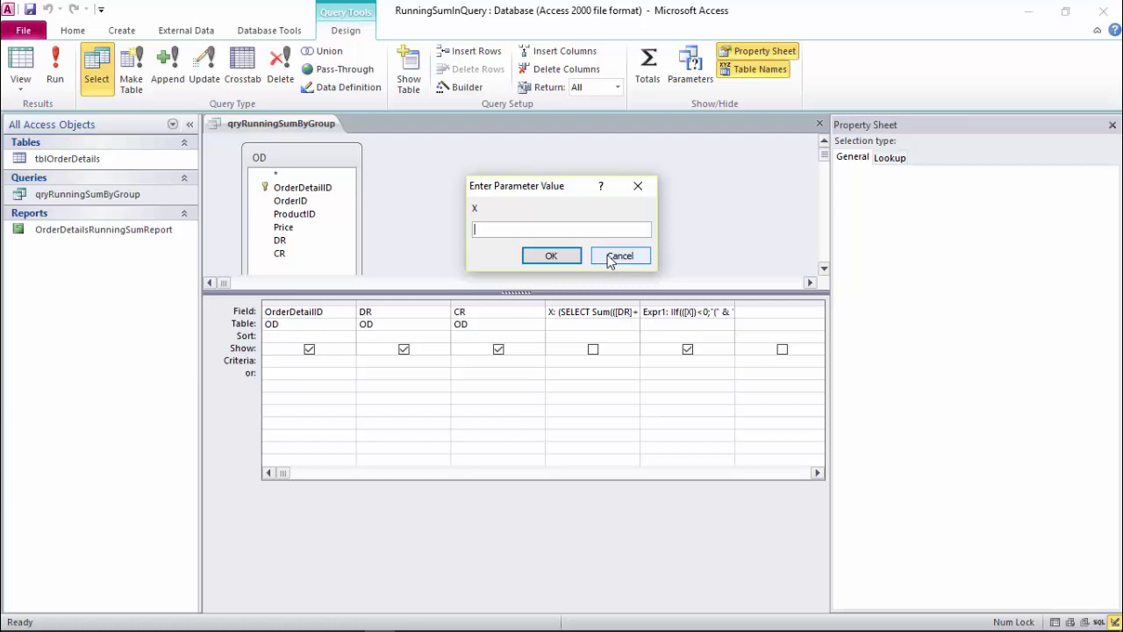
click(619, 257)
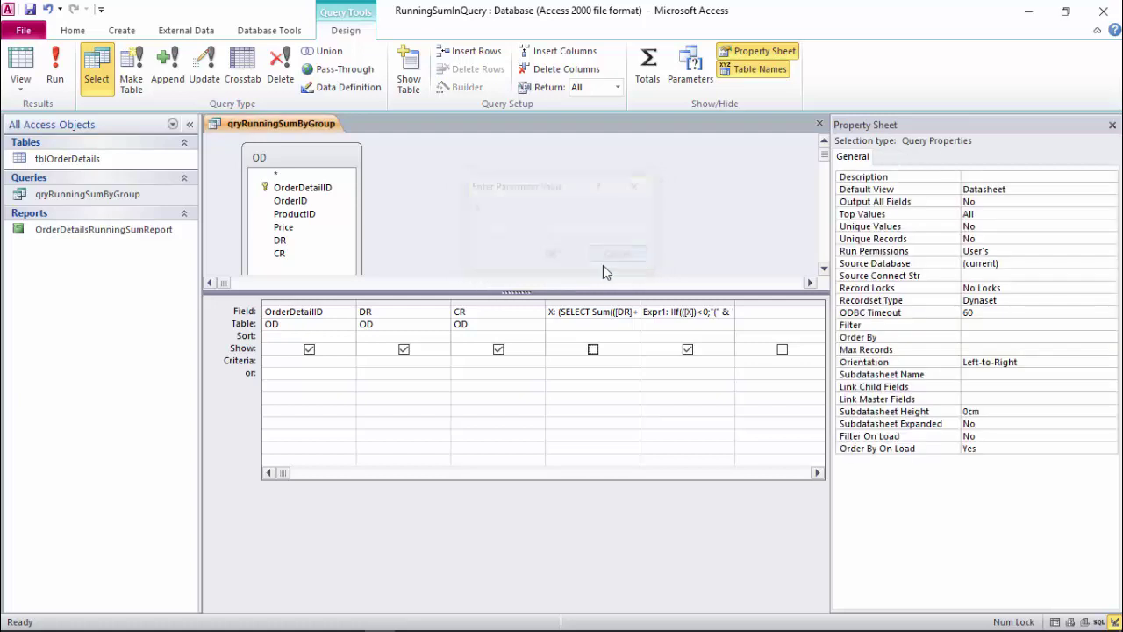
click(593, 349)
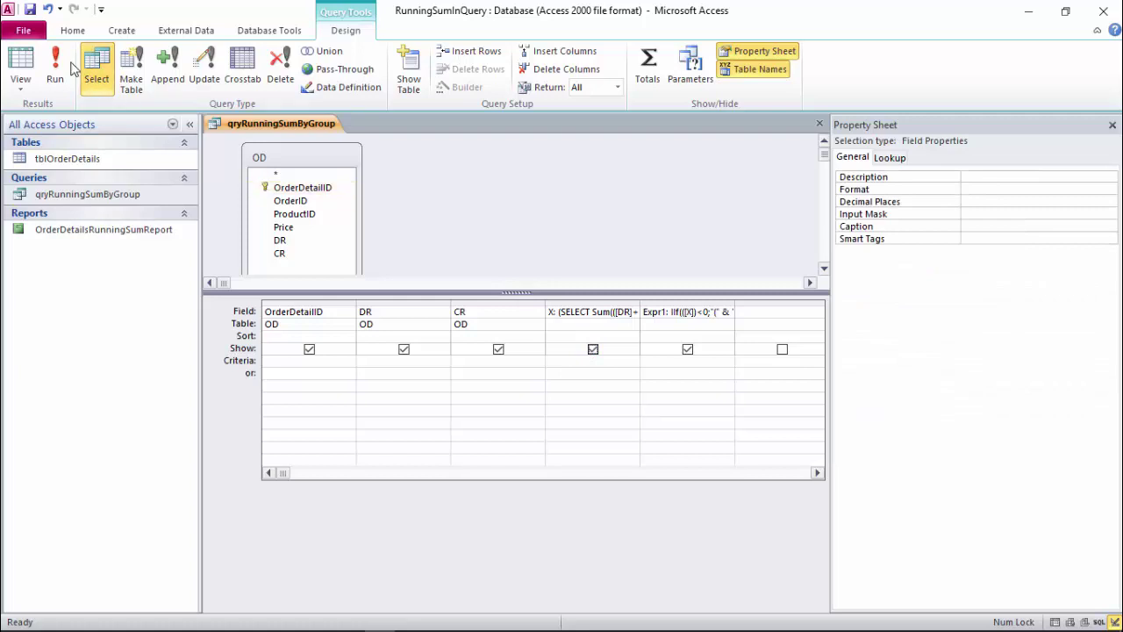
click(65, 70)
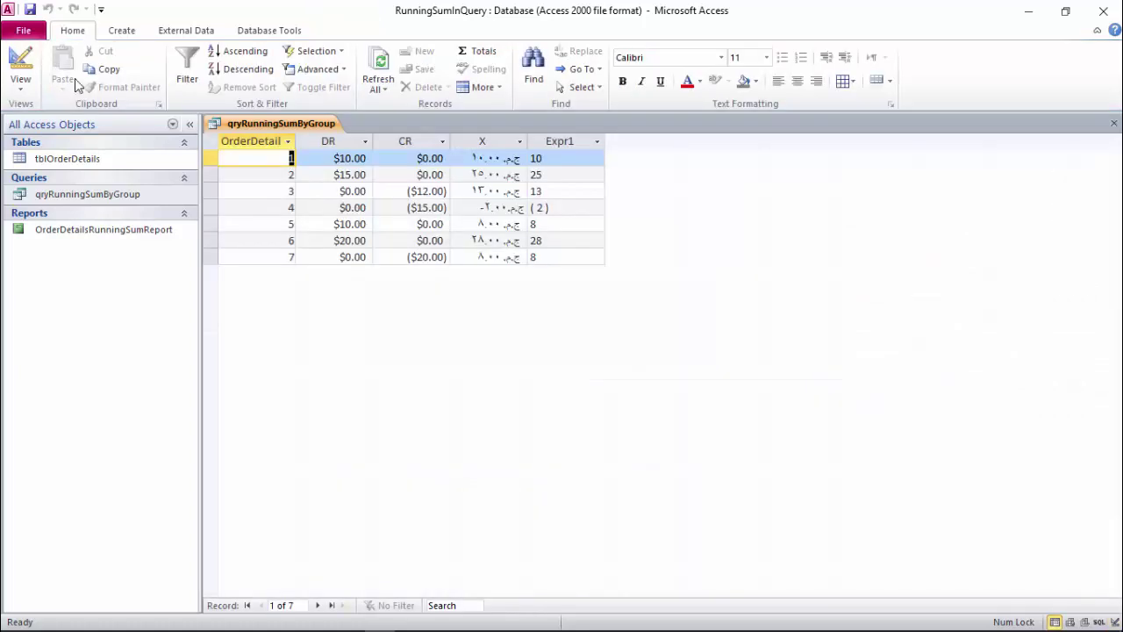
Step: Hide column X in the datasheet and check row 1's DR, CR and balance of 10
right_click(482, 141)
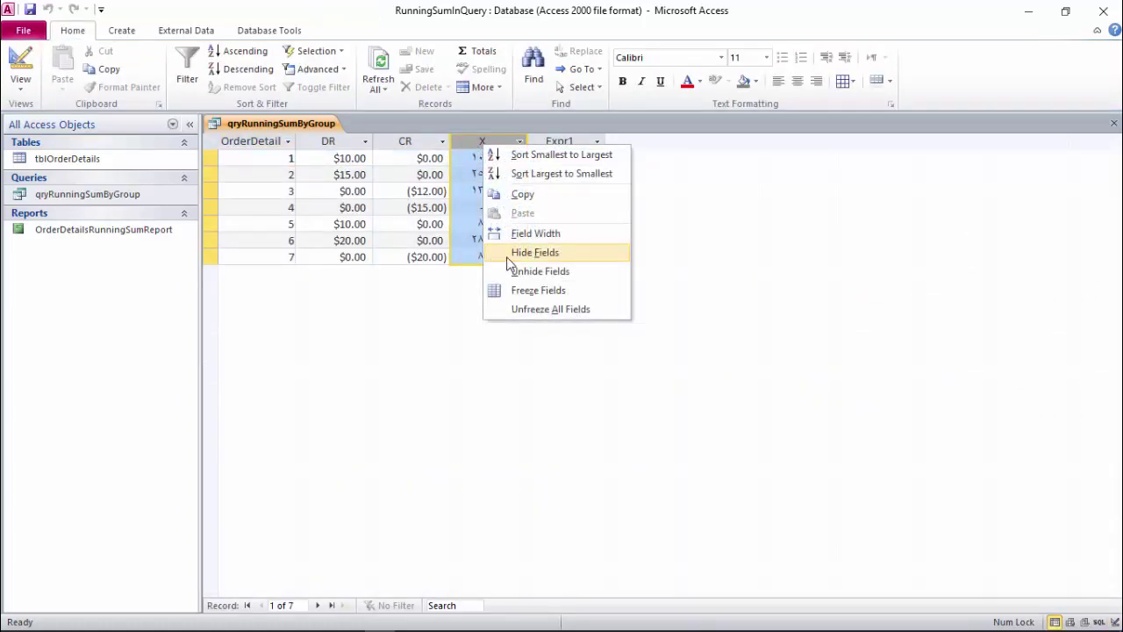
click(509, 255)
click(397, 242)
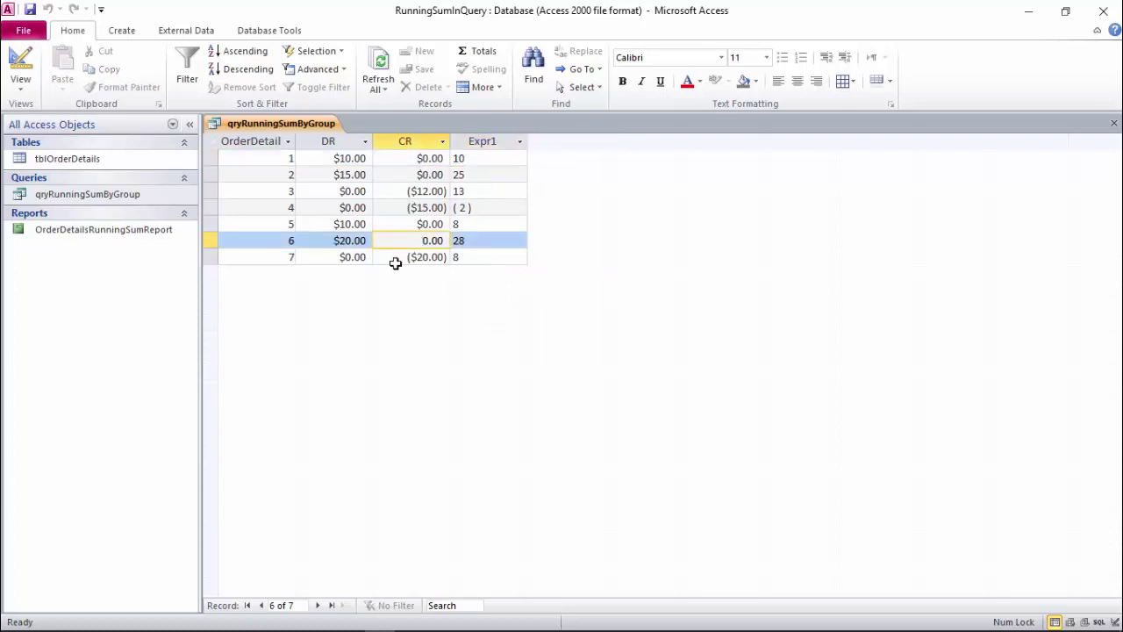
click(352, 158)
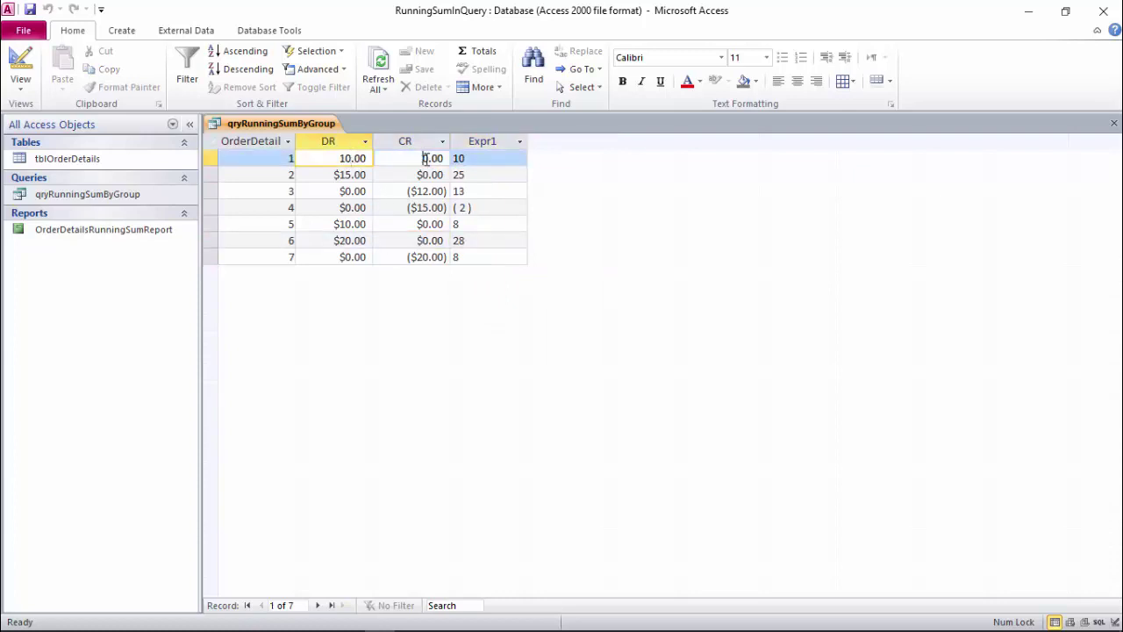
click(424, 158)
click(460, 158)
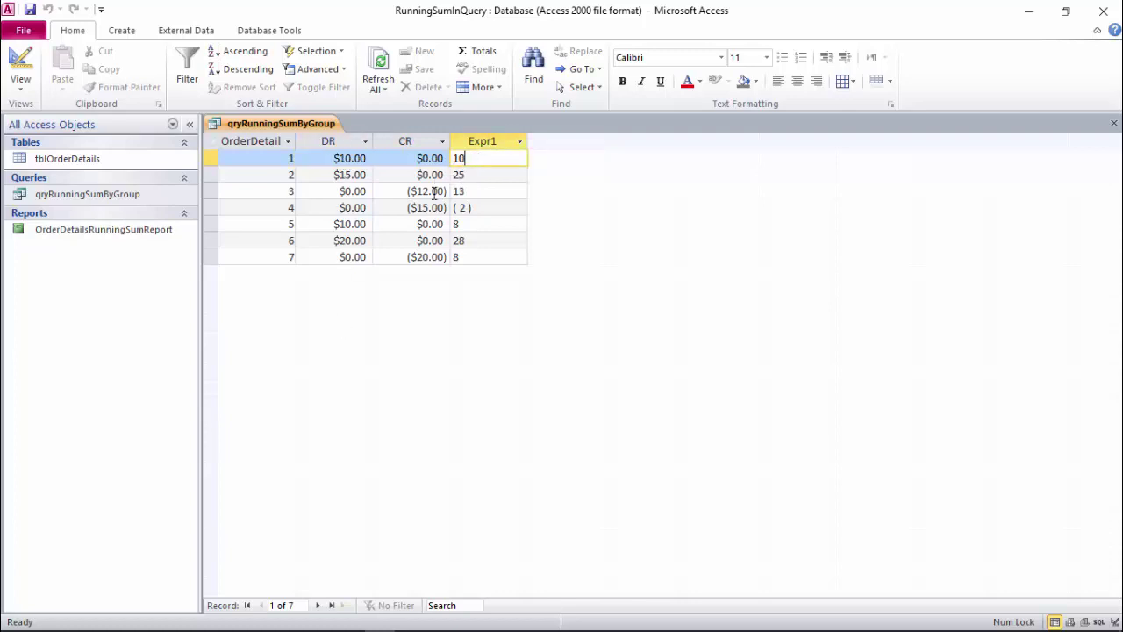
Step: Check rows 2–4: balance 25, the 15 credit and balance ( 2 )
click(357, 175)
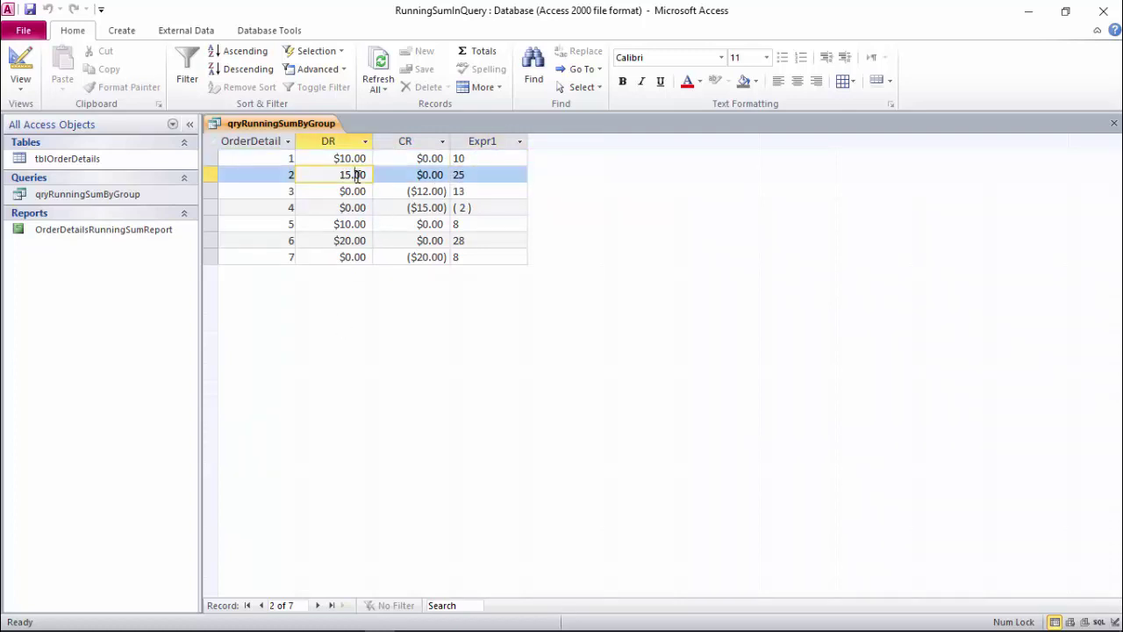
click(470, 176)
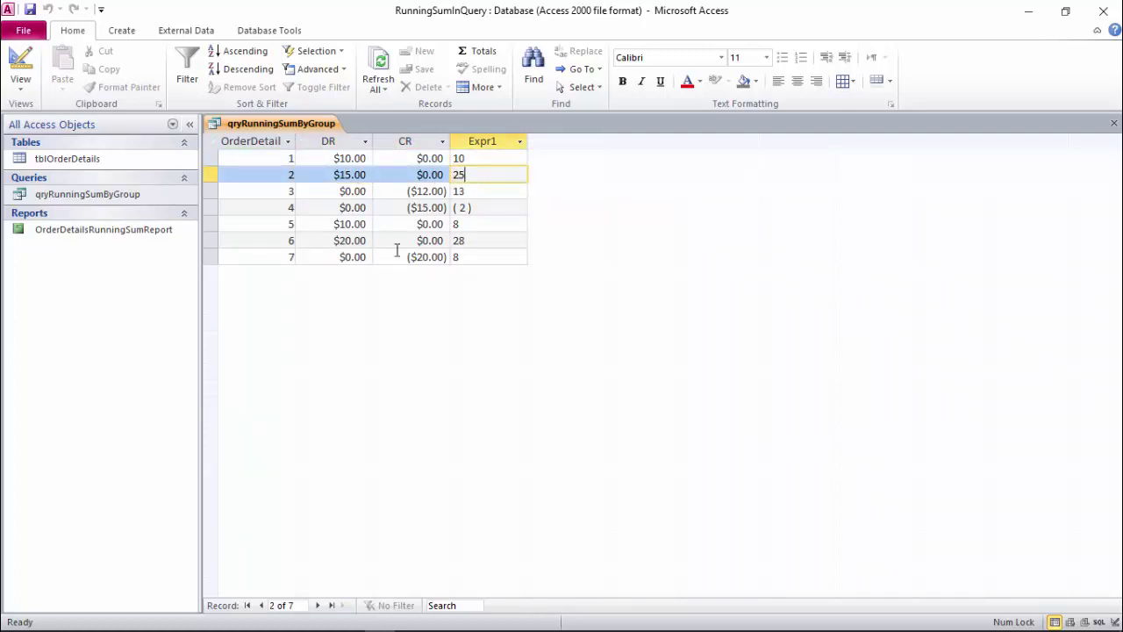
click(402, 190)
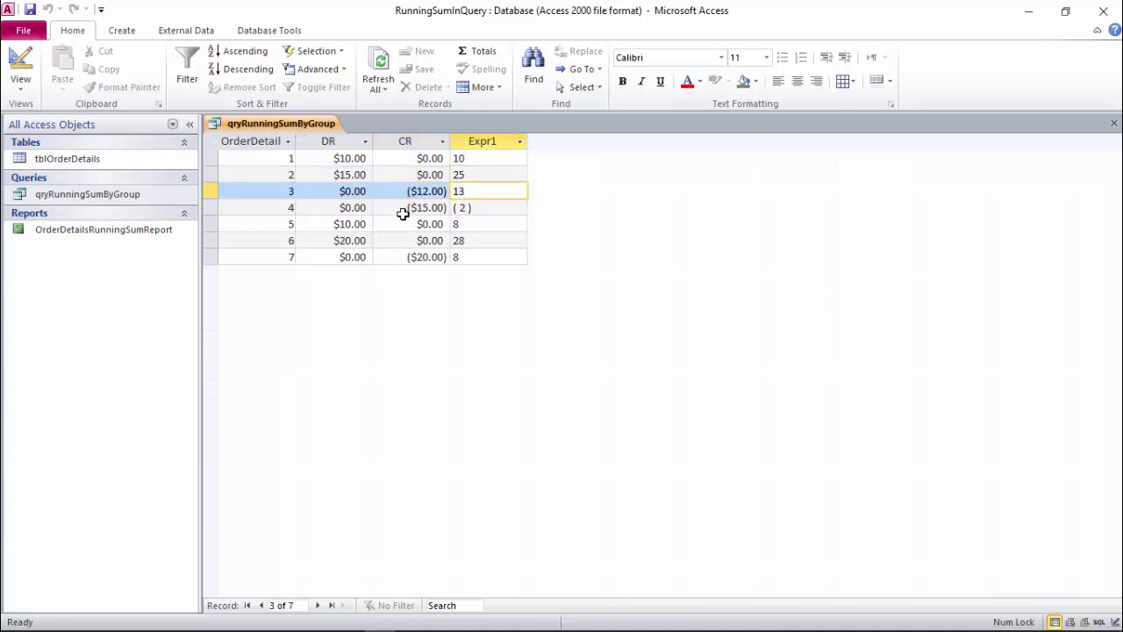
click(411, 208)
click(483, 209)
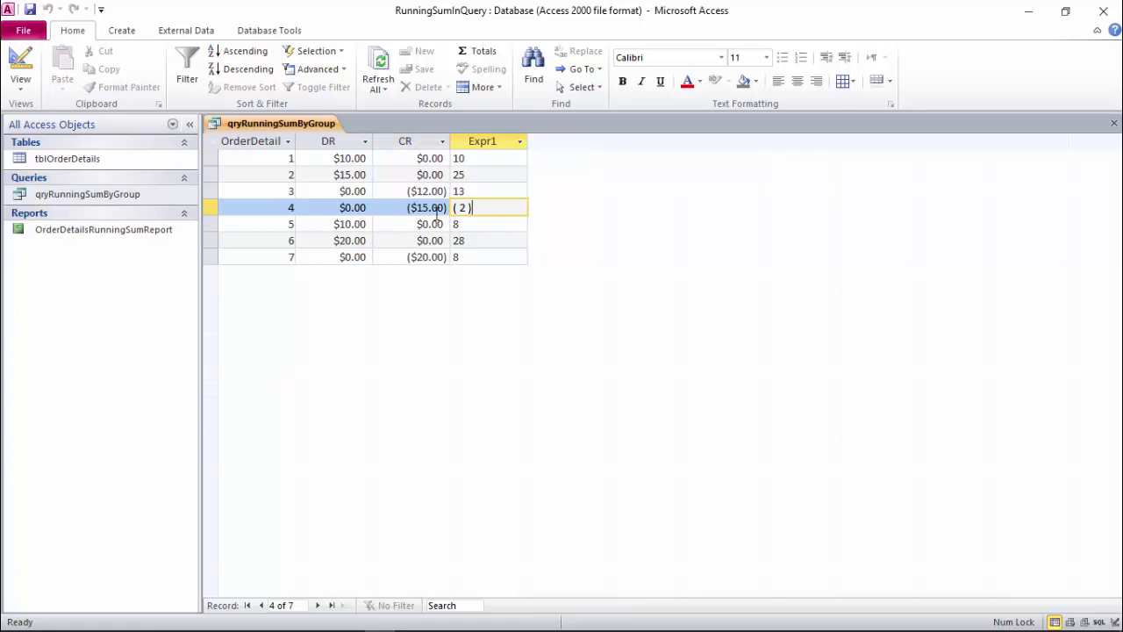
Step: Check rows 5–7 balances of 8, 28 and 8
click(355, 224)
click(472, 224)
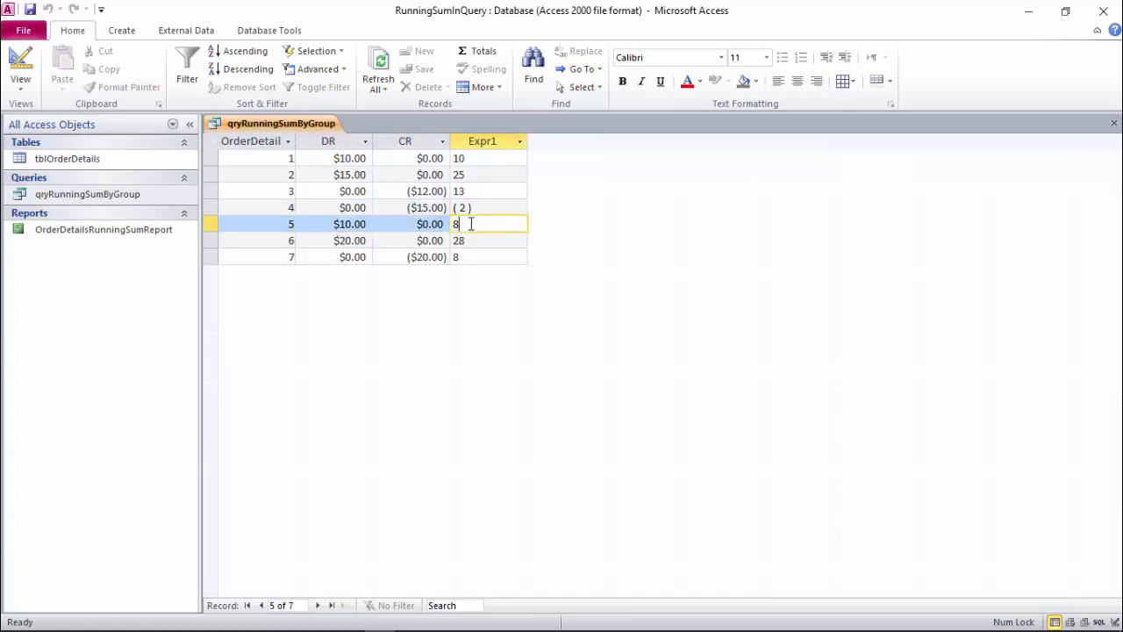
click(351, 241)
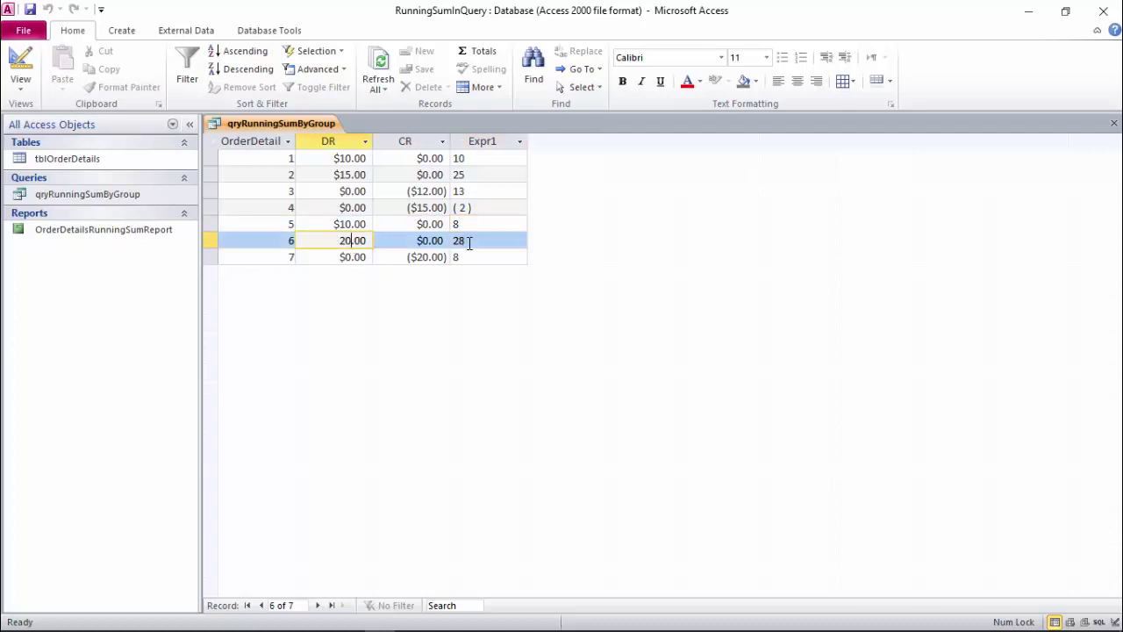
click(471, 240)
click(422, 256)
click(465, 256)
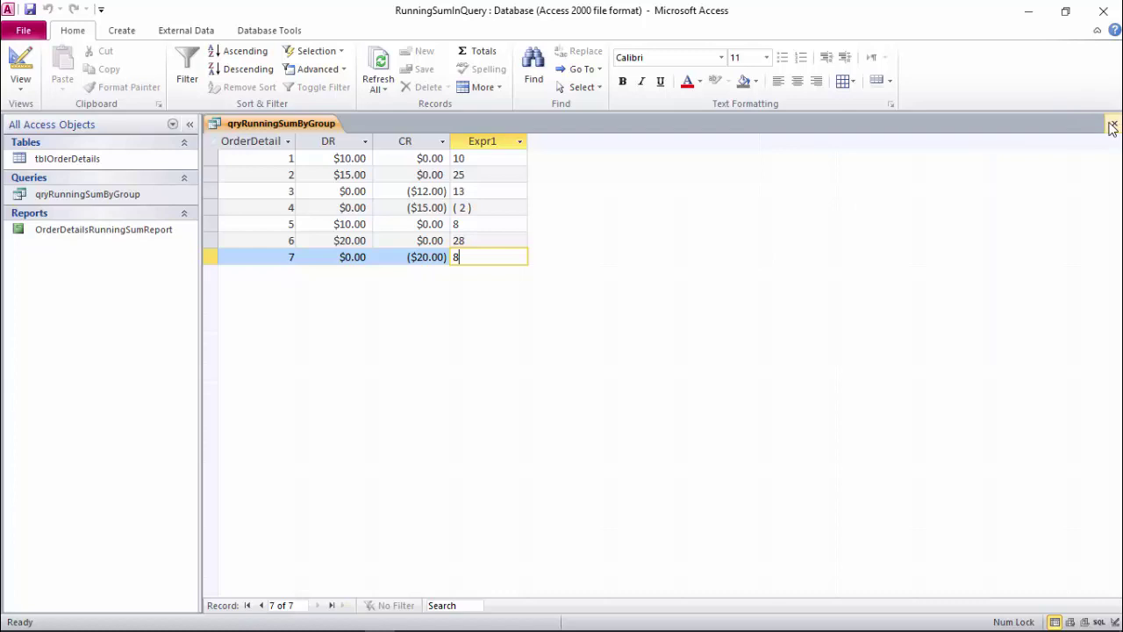
Step: Return the query to Design view and preview OrderDetailsRunningSumReport at full size
click(20, 68)
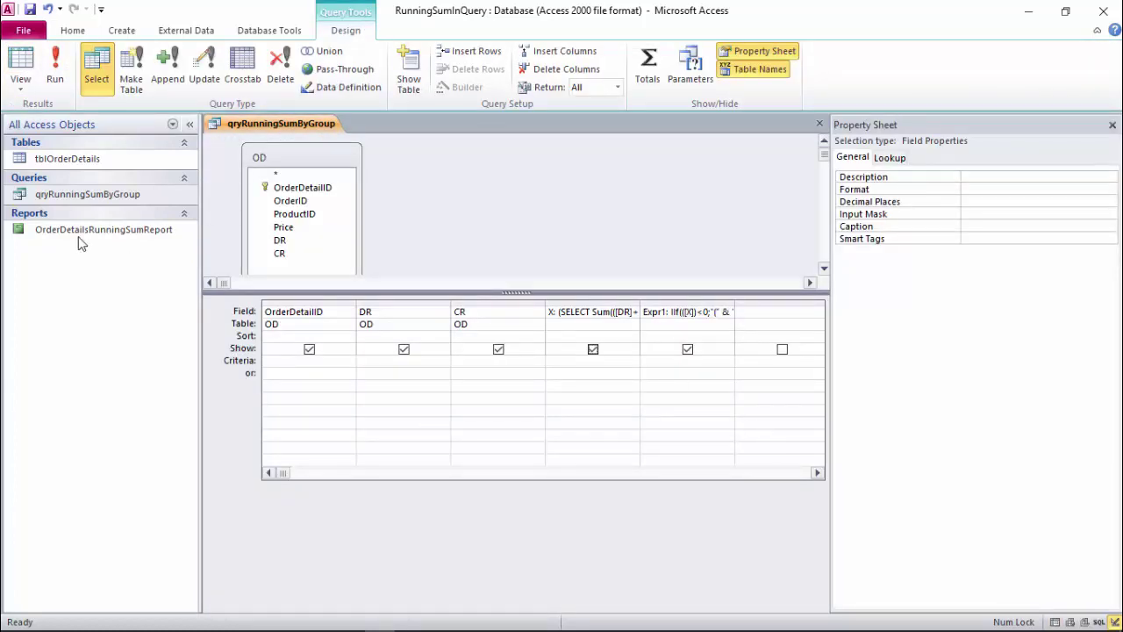
double_click(79, 235)
click(686, 281)
scroll(832, 413, up, 1)
scroll(832, 409, up, 1)
scroll(790, 369, up, 1)
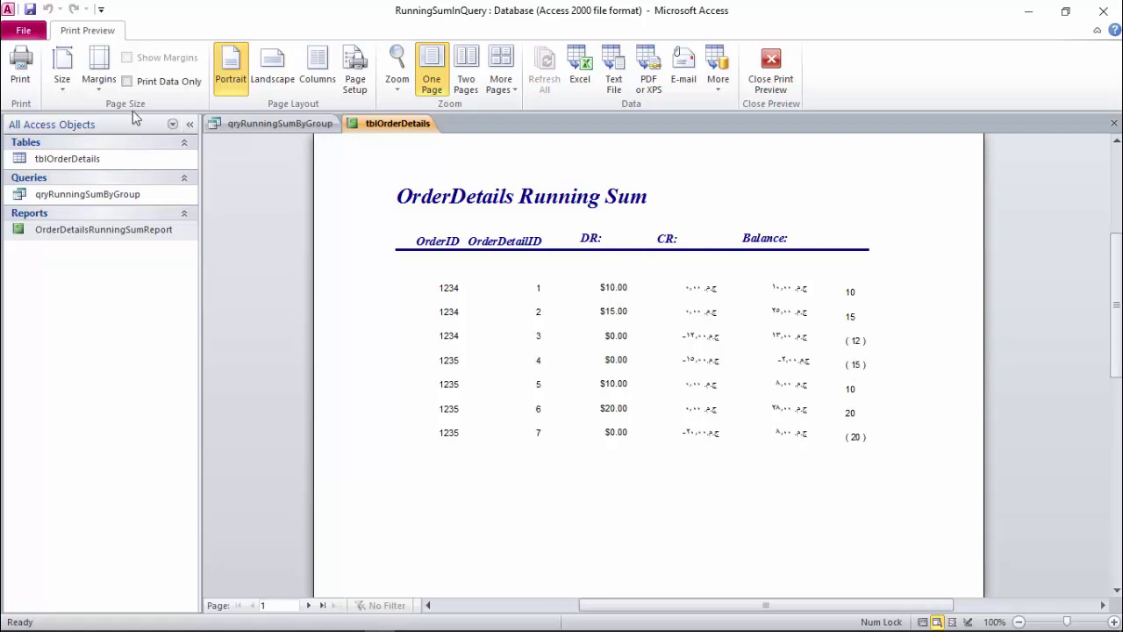
Step: In the report's Design view, remove the Iif text box and preview, dismissing the page-width warning
right_click(383, 135)
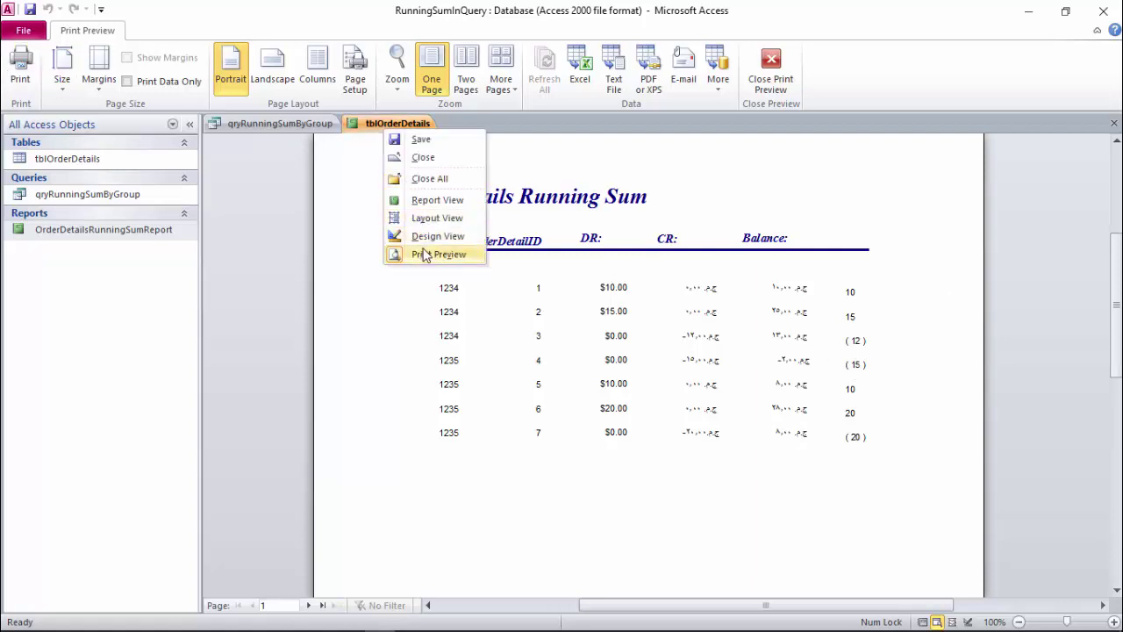
click(426, 238)
click(707, 311)
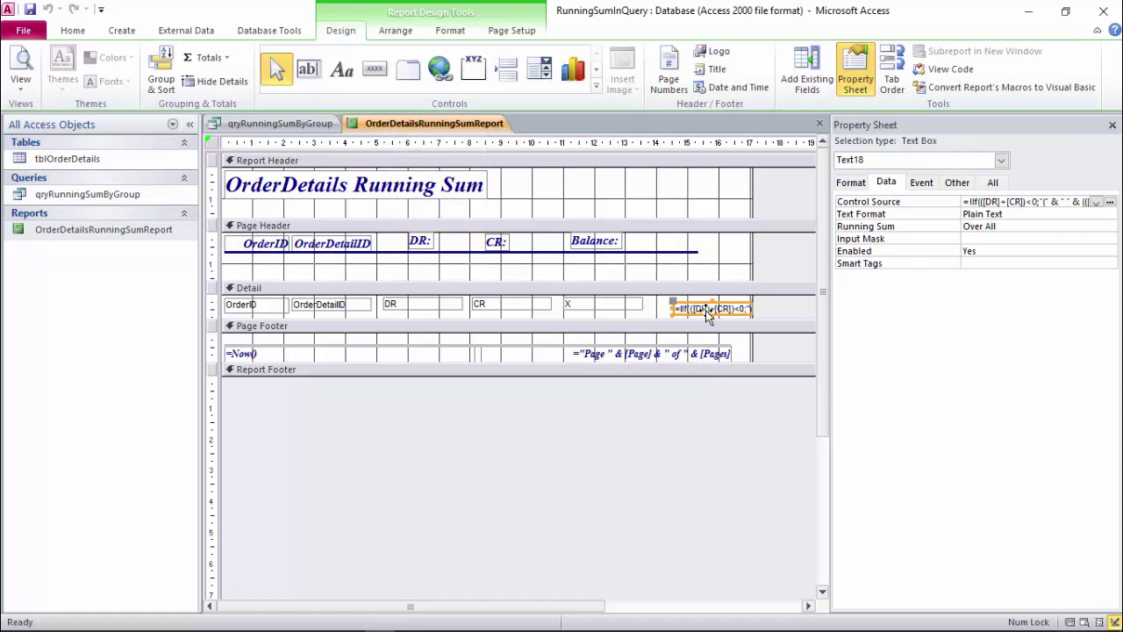
click(20, 66)
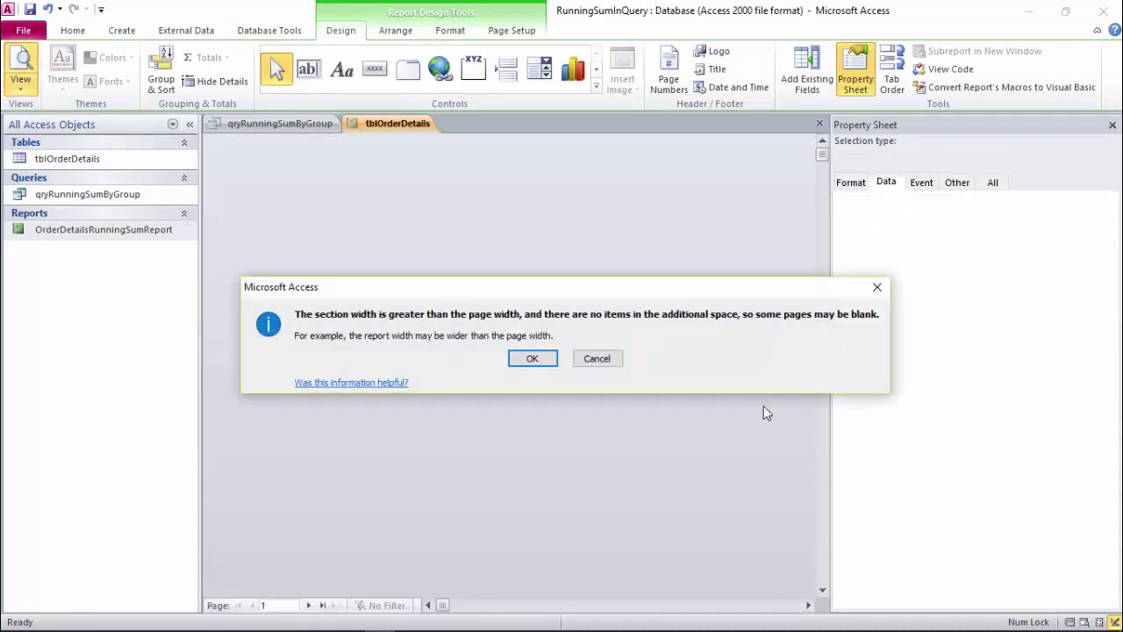
click(531, 358)
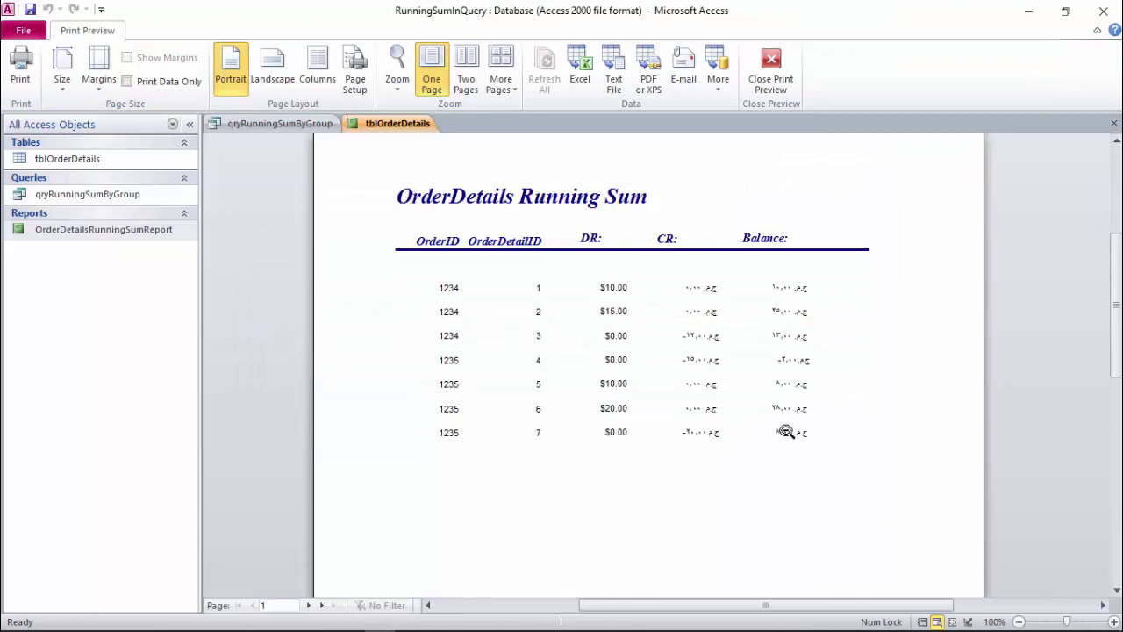
Step: Close the report saving changes, and select the X field expression in the query design
click(1115, 127)
click(498, 366)
click(589, 313)
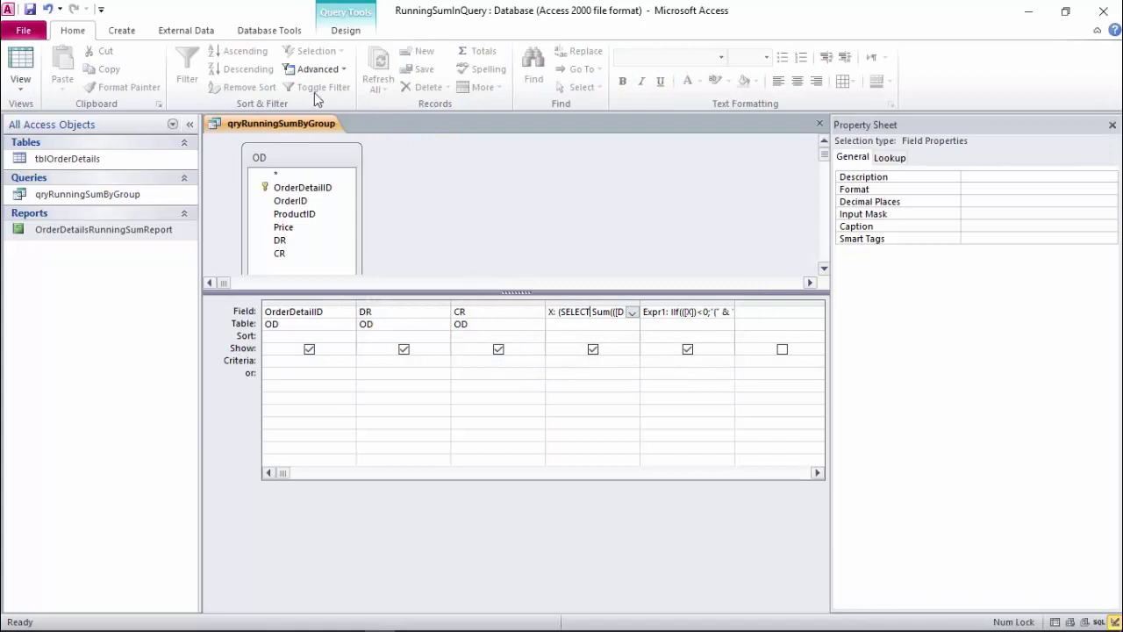
Step: Open X's expression in the Expression Builder and highlight its SELECT Sum(([DR]+[CR])) part
click(345, 29)
click(465, 87)
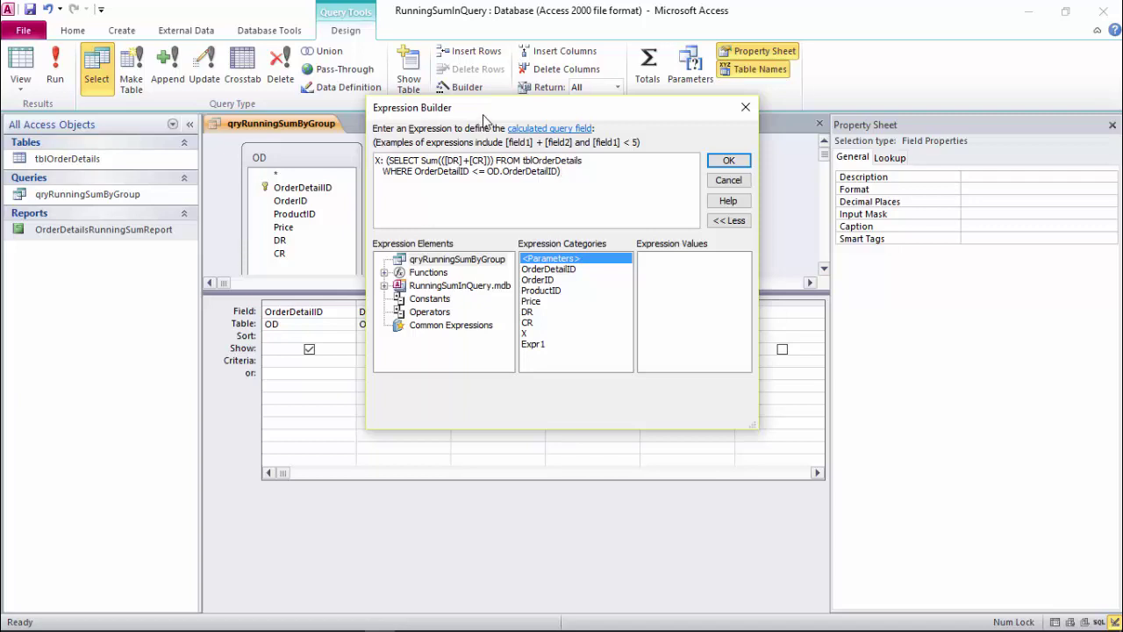
mouse_move(485, 116)
mouse_down()
mouse_move(493, 152)
mouse_move(458, 322)
mouse_move(244, 332)
mouse_up()
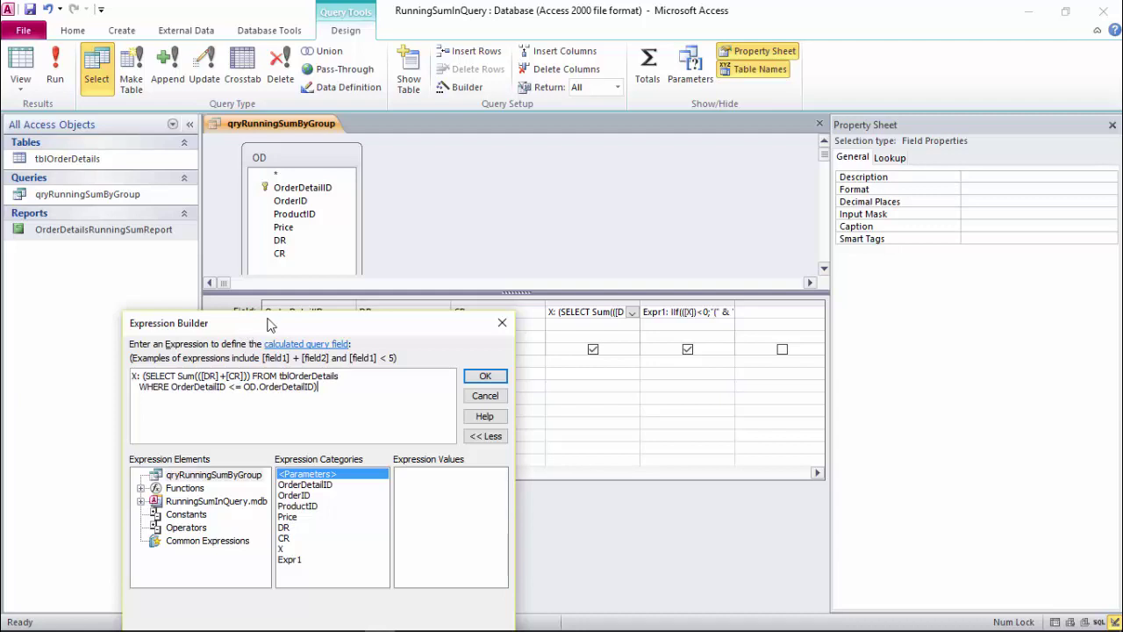
click(176, 375)
double_click(185, 376)
click(173, 377)
drag(174, 375, 146, 375)
click(210, 392)
drag(179, 376, 249, 376)
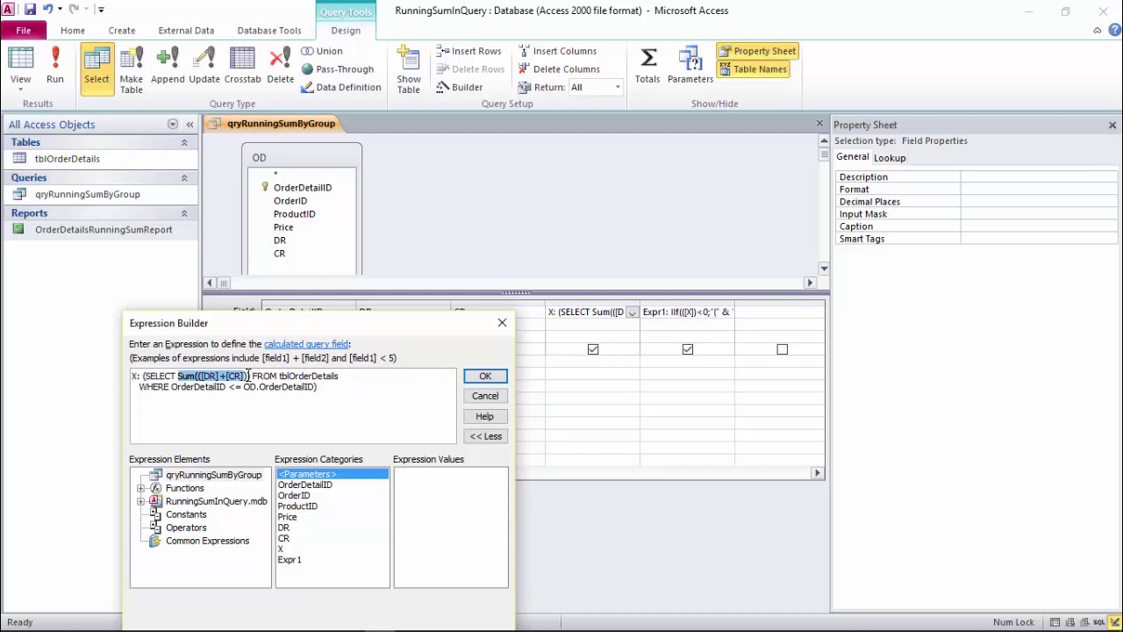
Step: Inspect the tblOrderDetails source and OD.OrderDetailID WHERE condition, then accept the expression
drag(392, 329, 442, 373)
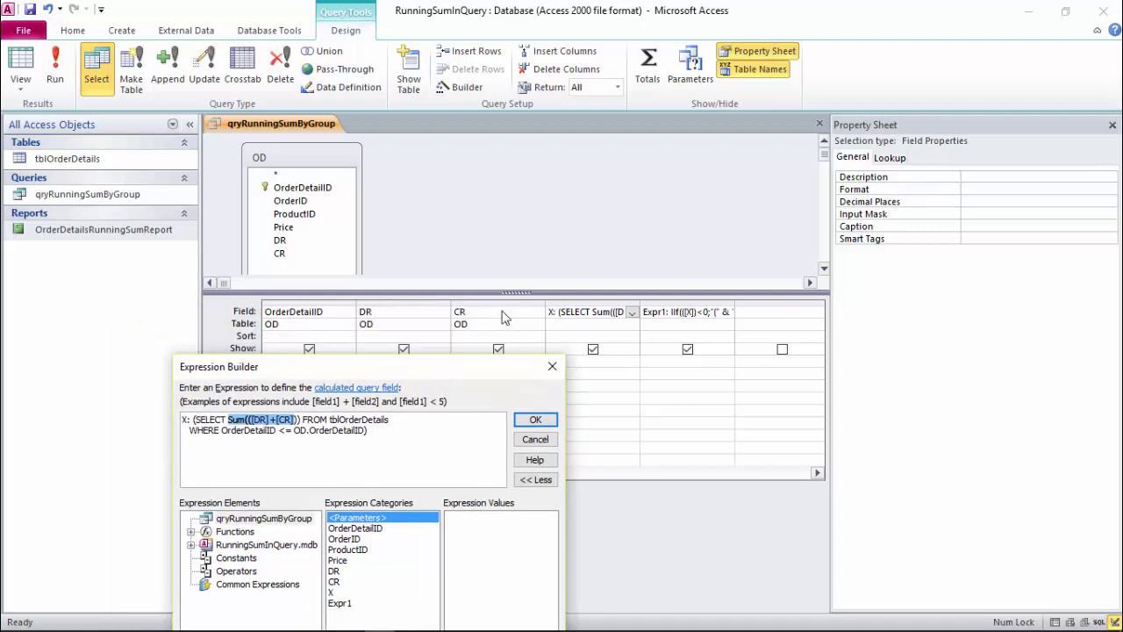
click(236, 422)
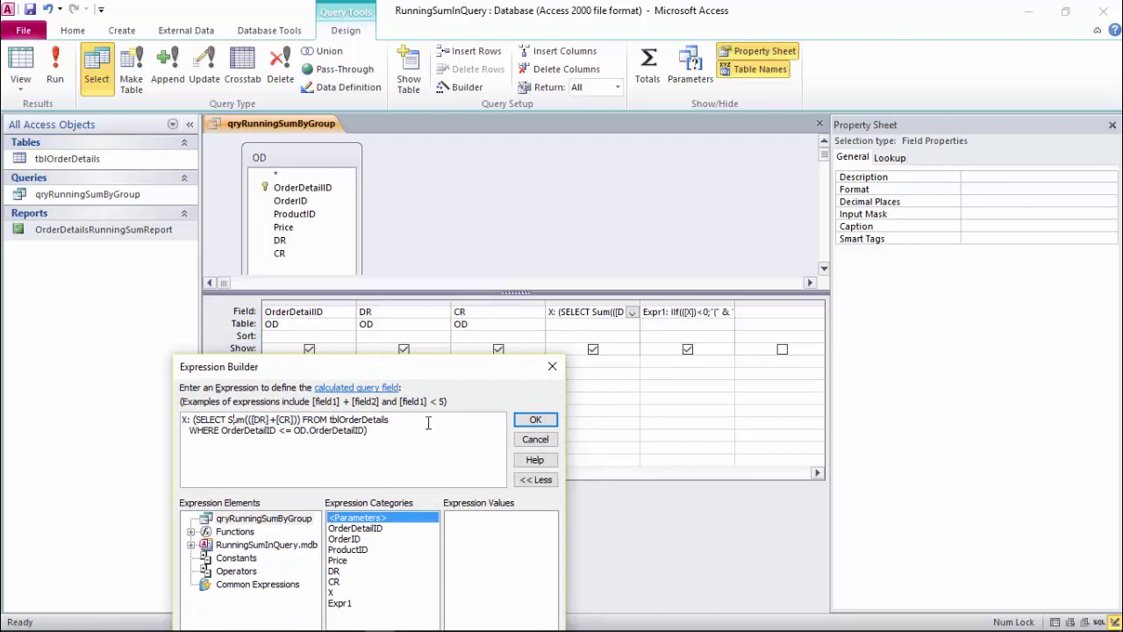
drag(395, 419, 334, 419)
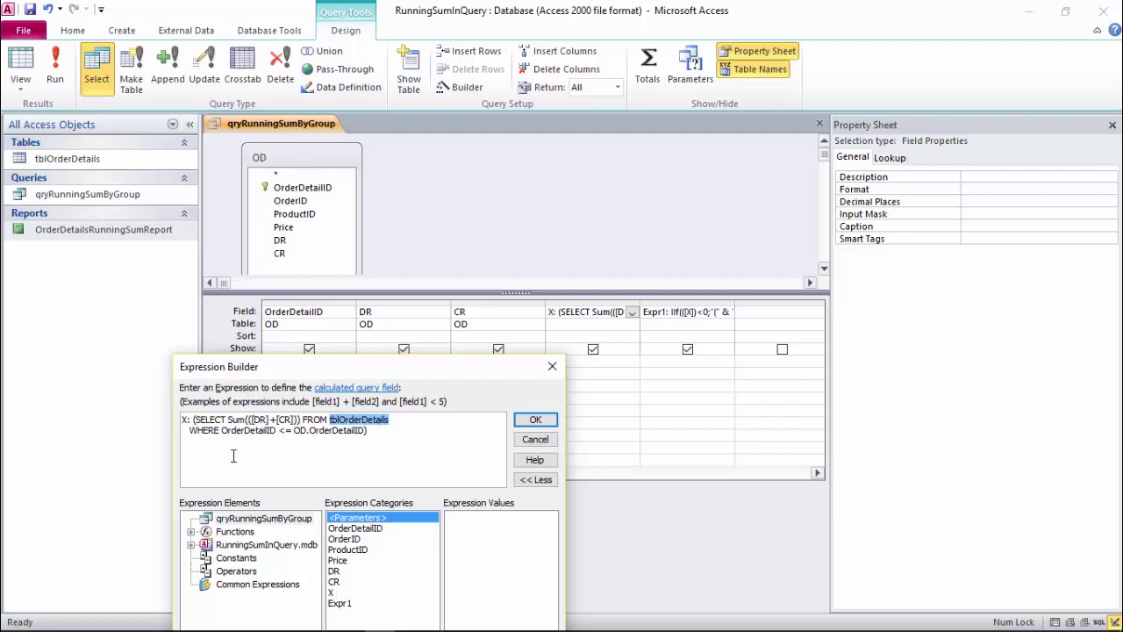
mouse_move(218, 431)
mouse_down()
mouse_move(187, 431)
mouse_move(366, 431)
mouse_up()
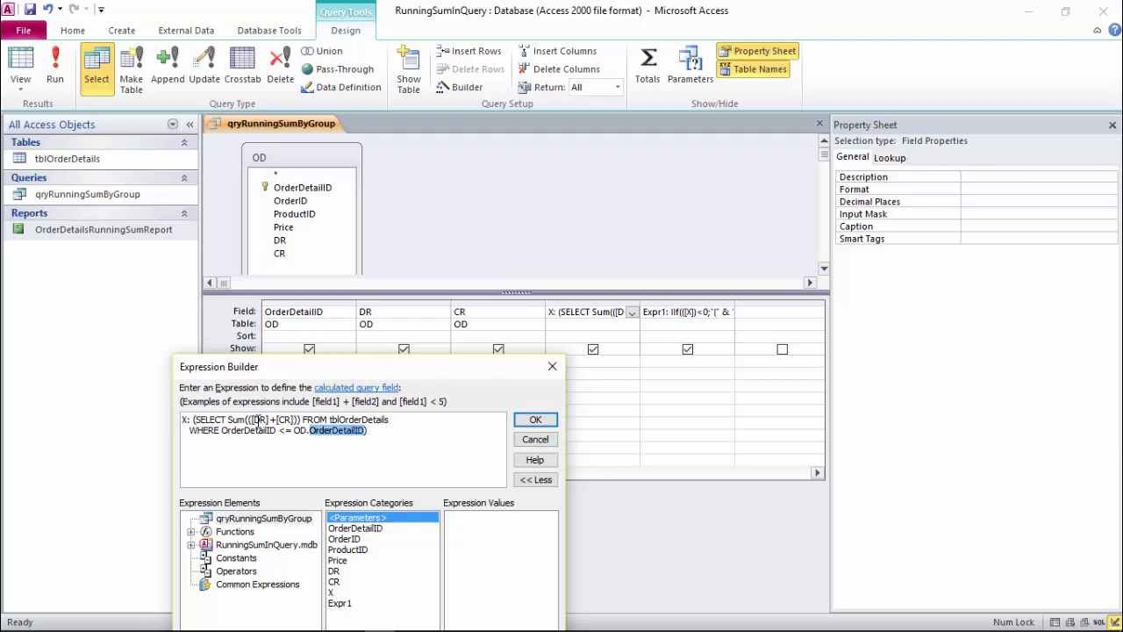
click(257, 420)
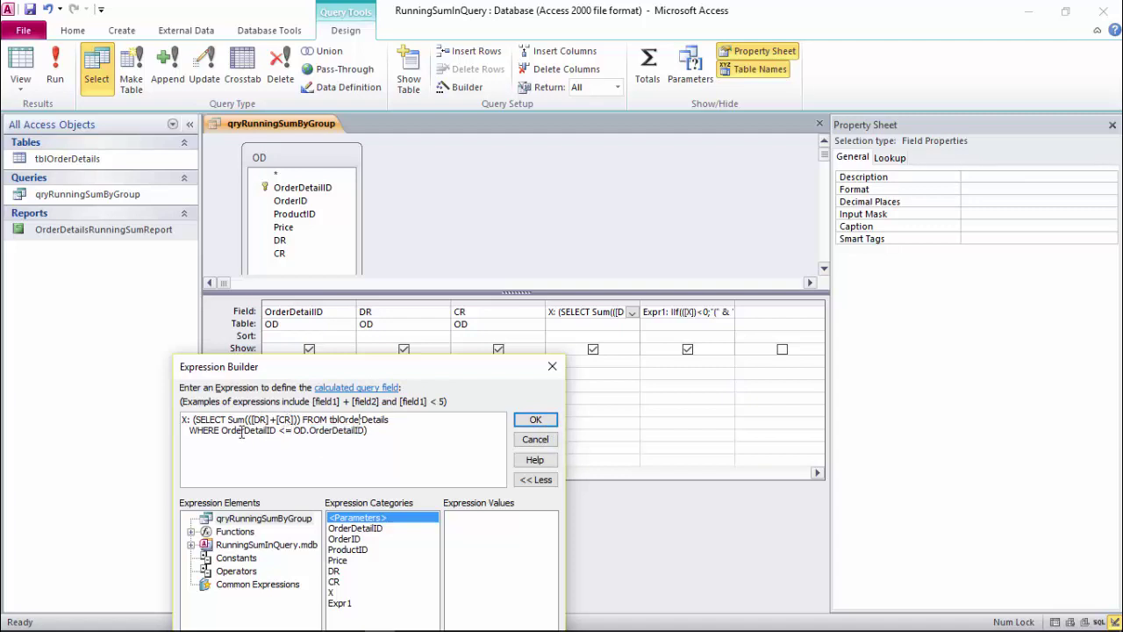
click(293, 430)
click(537, 421)
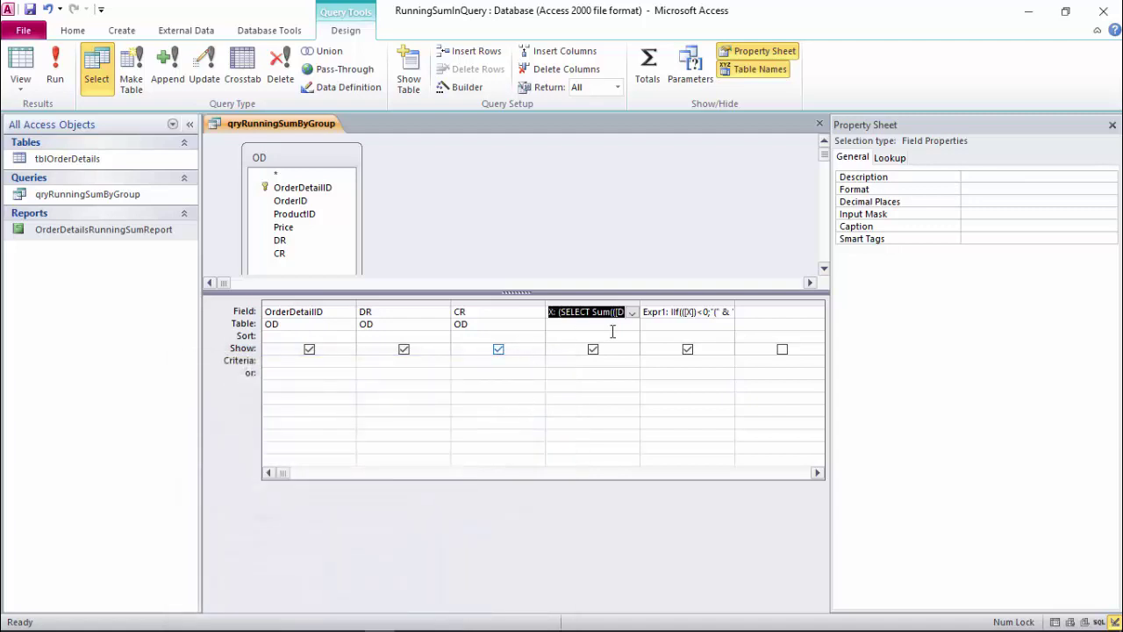
Step: Run the query and unhide the X column via Unhide Fields
click(55, 74)
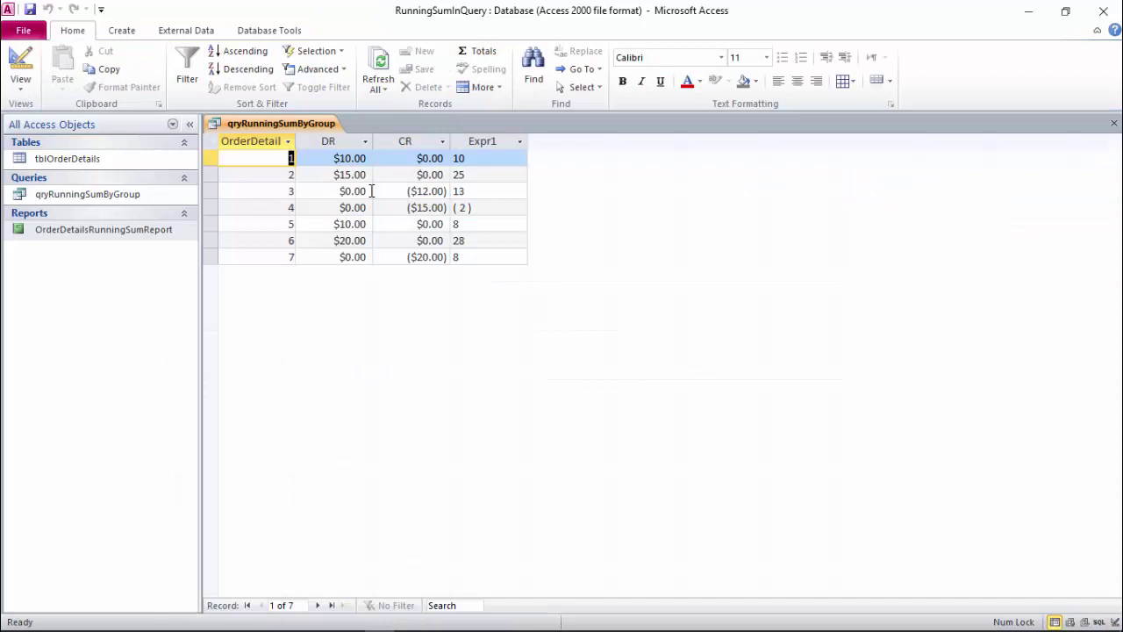
right_click(459, 138)
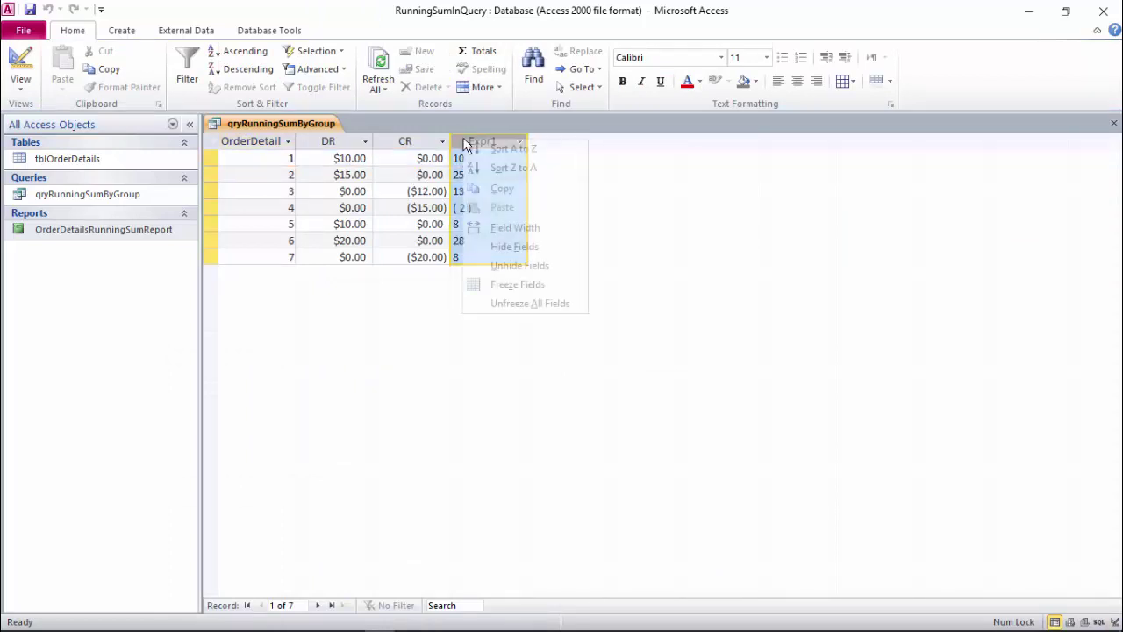
click(491, 263)
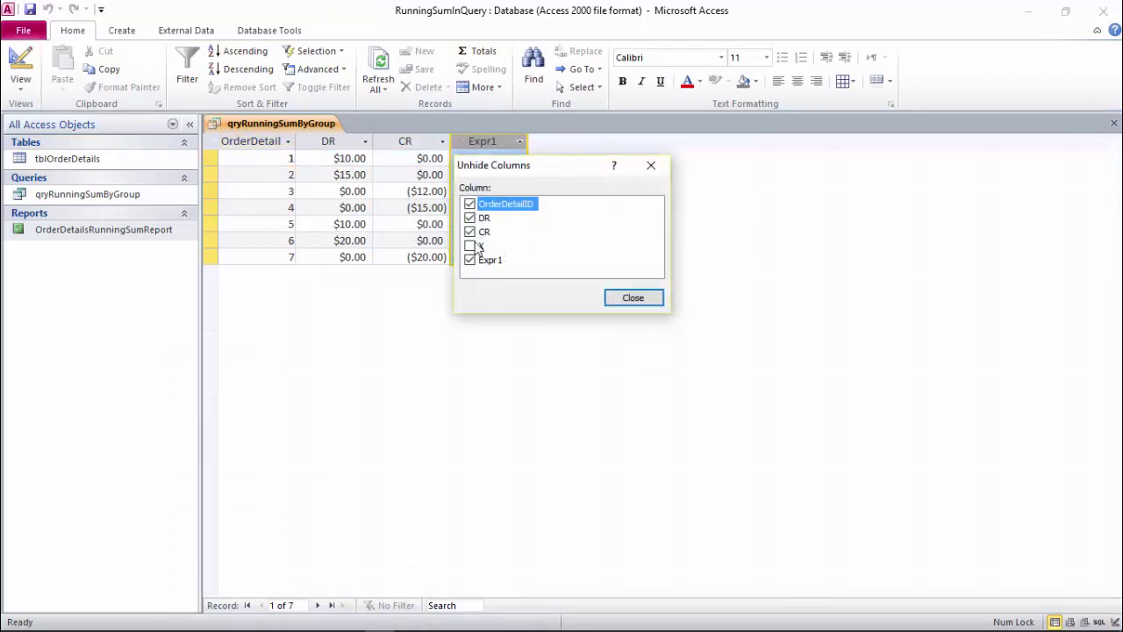
click(470, 246)
click(625, 299)
Step: Compare rows 1 and 2's DR, CR and running totals of 10 and 25
click(474, 158)
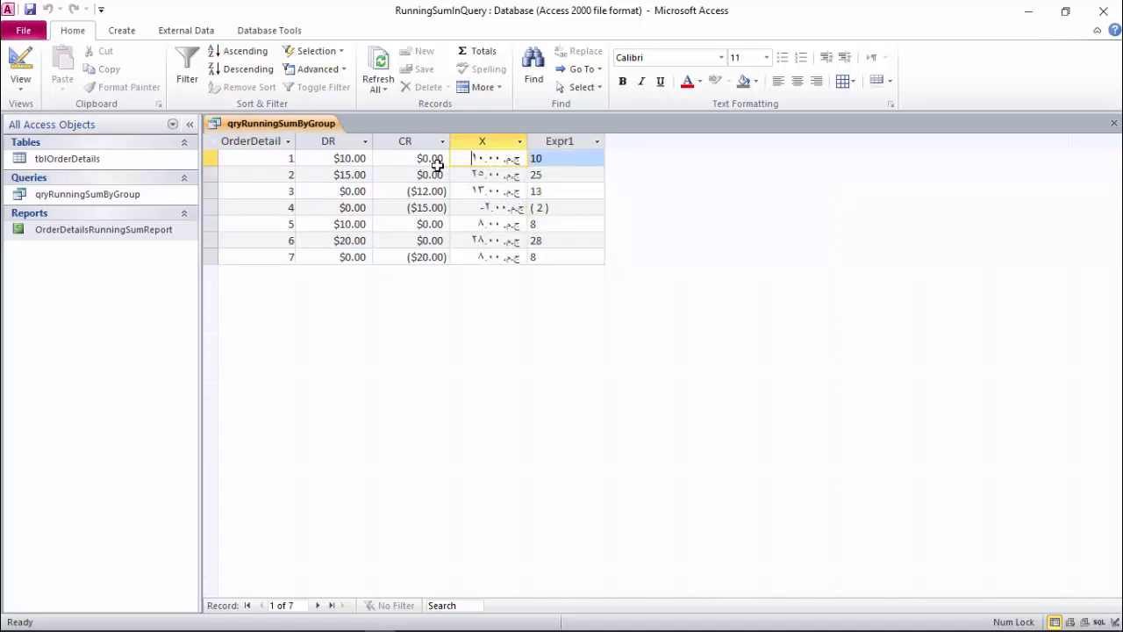
key(Down)
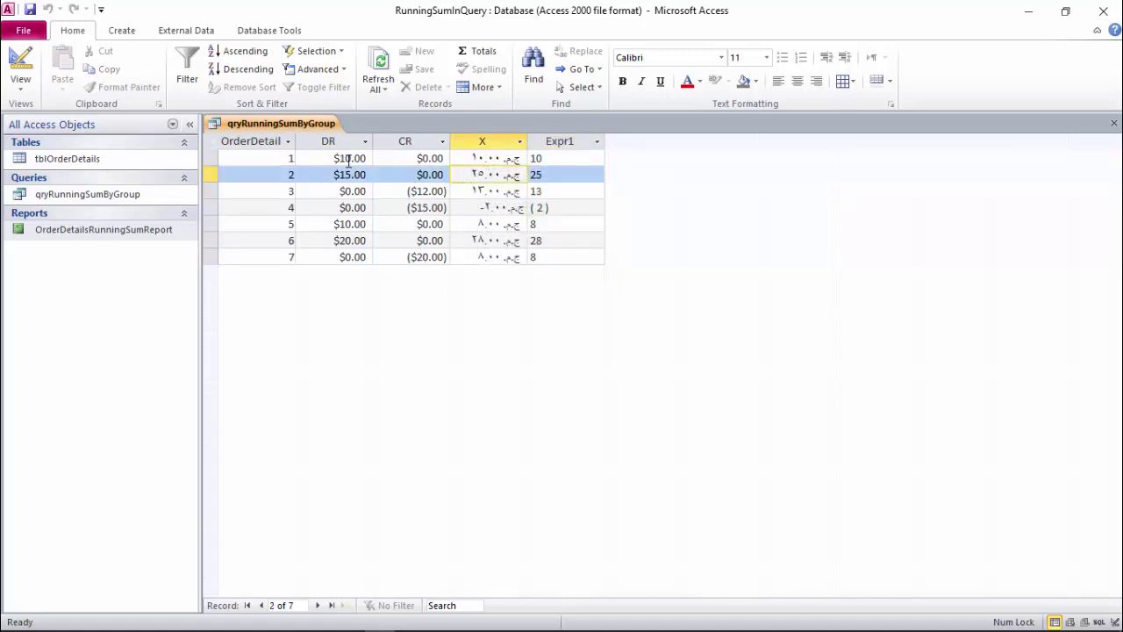
click(351, 160)
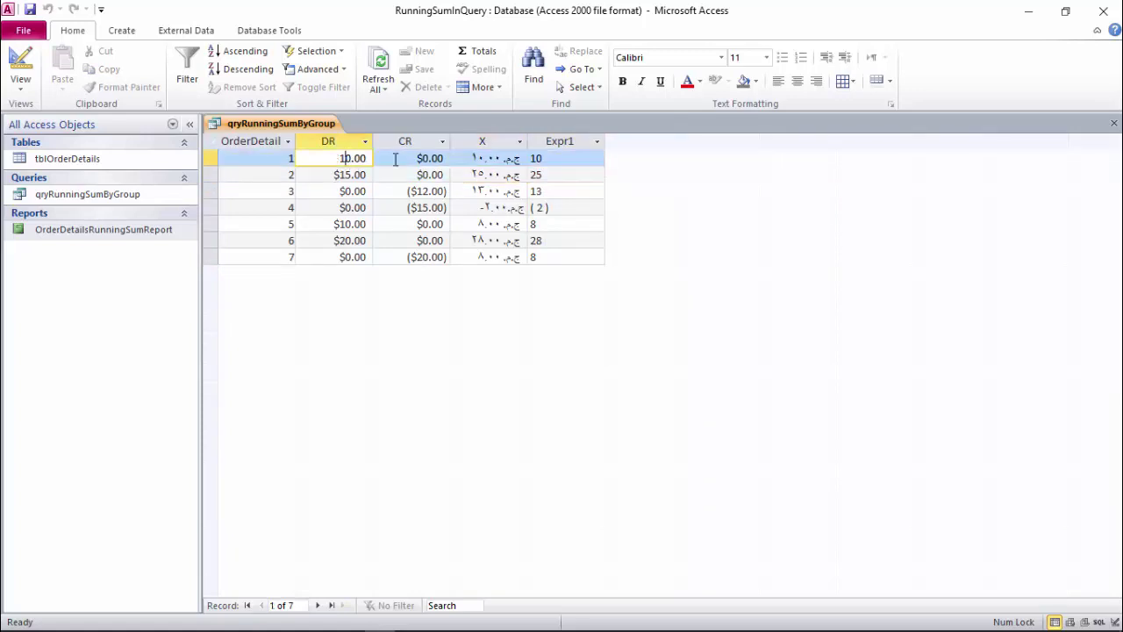
click(473, 158)
click(343, 174)
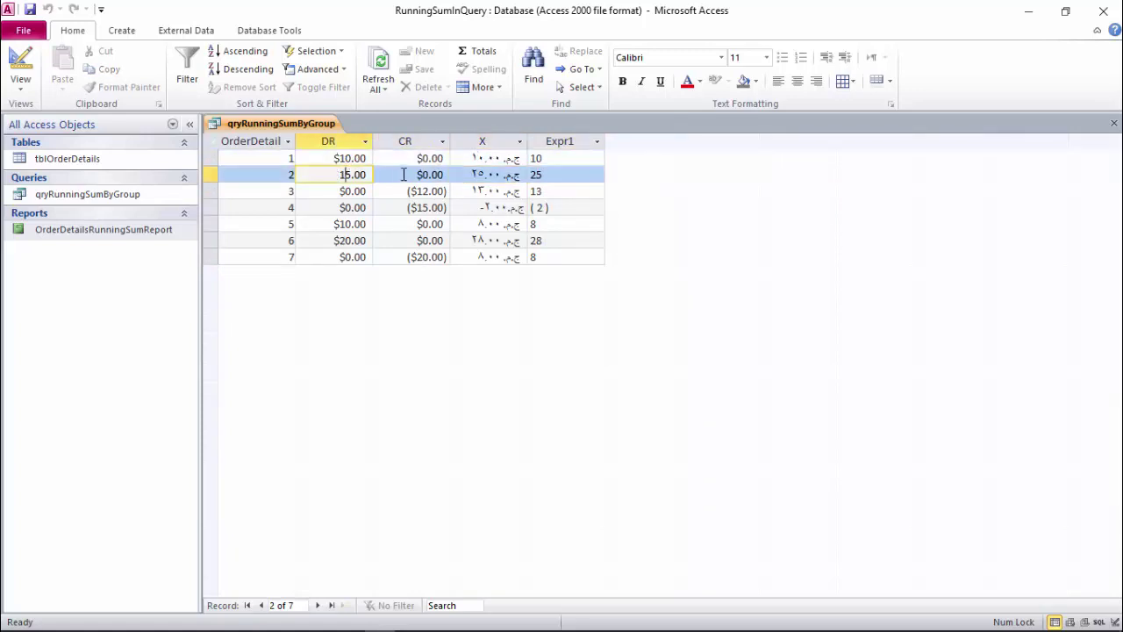
click(407, 173)
click(469, 174)
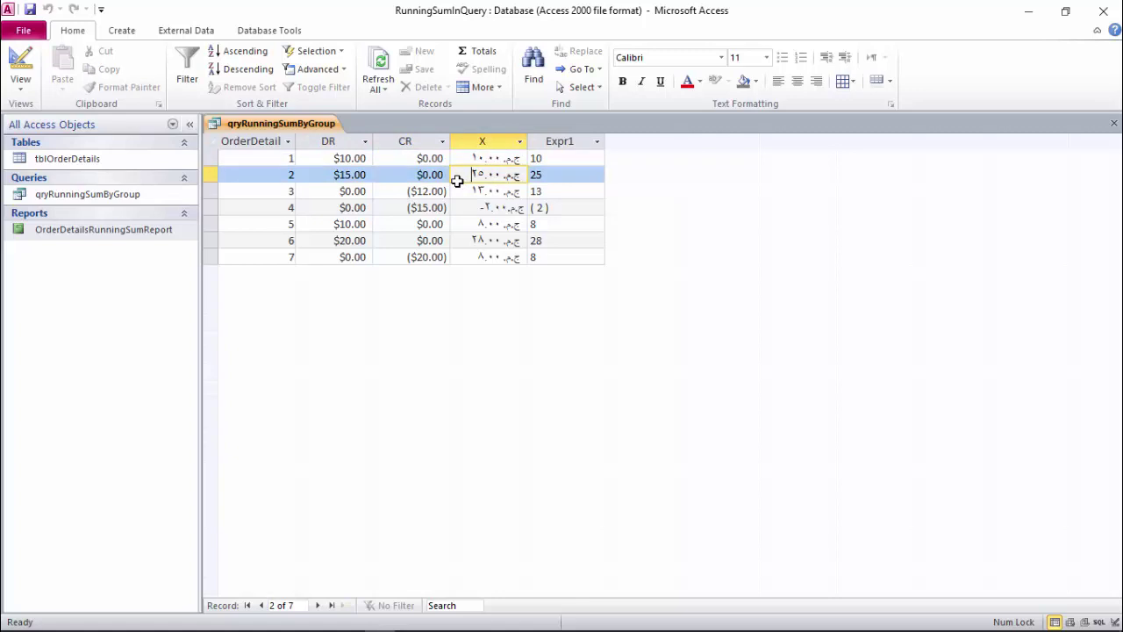
Step: Check row 3's ($12.00) credit and total 13, row 4's negative total, and row 1's 10
click(342, 190)
click(393, 190)
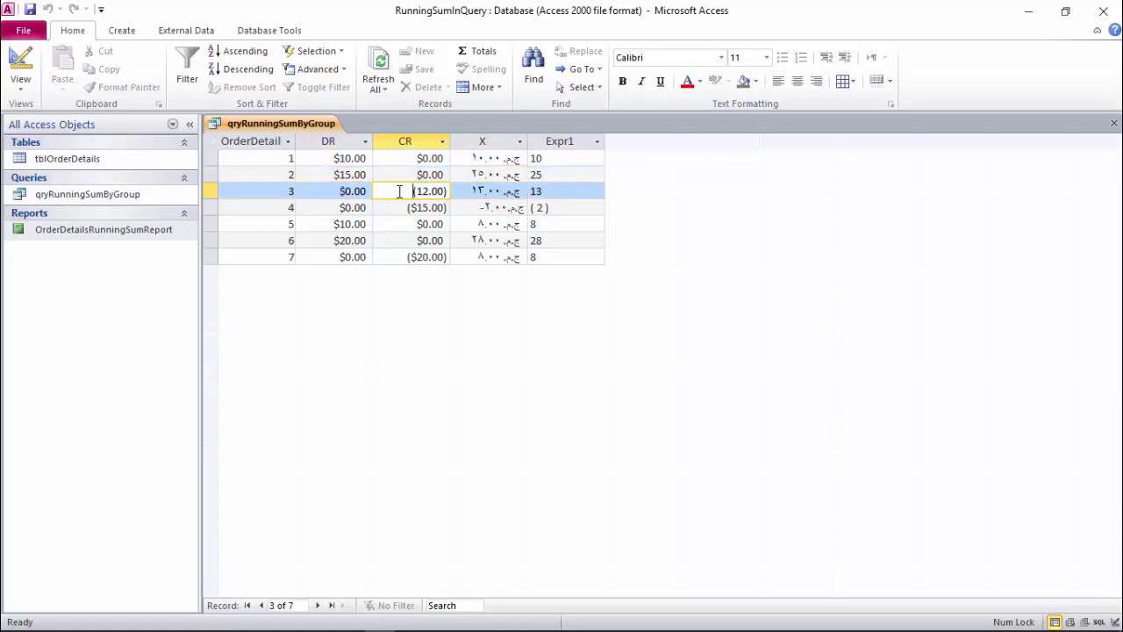
click(471, 175)
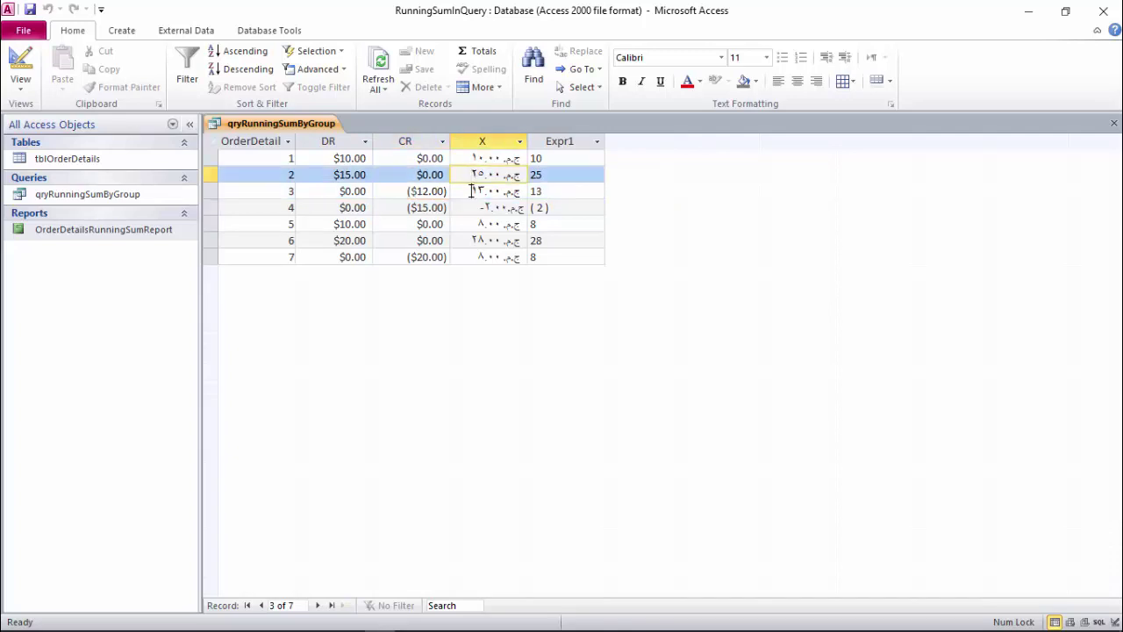
click(471, 190)
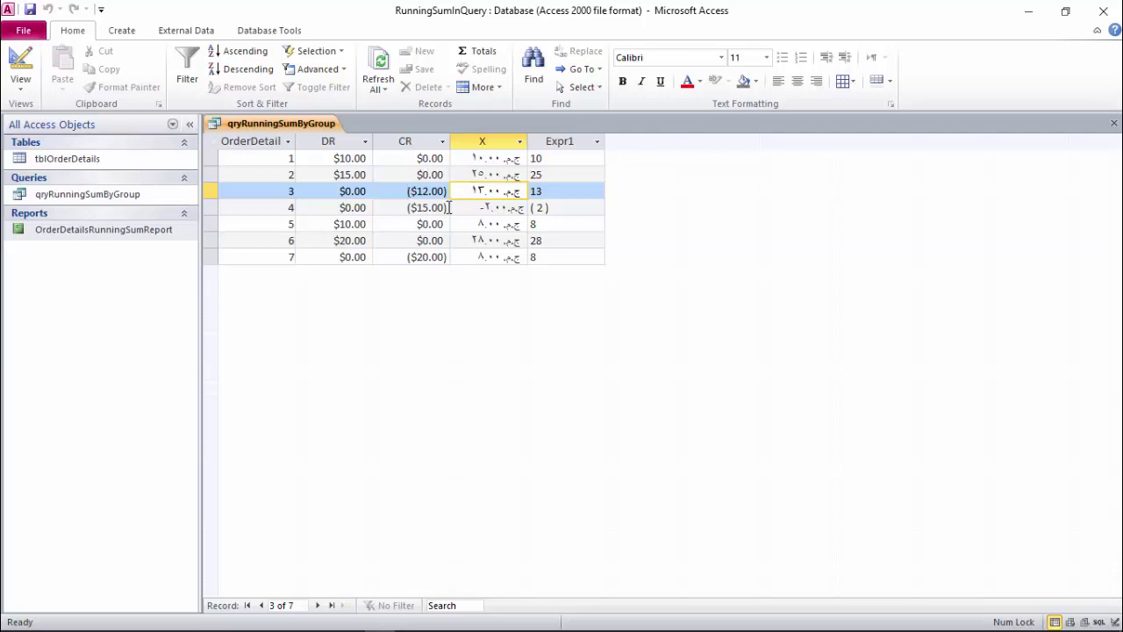
click(418, 208)
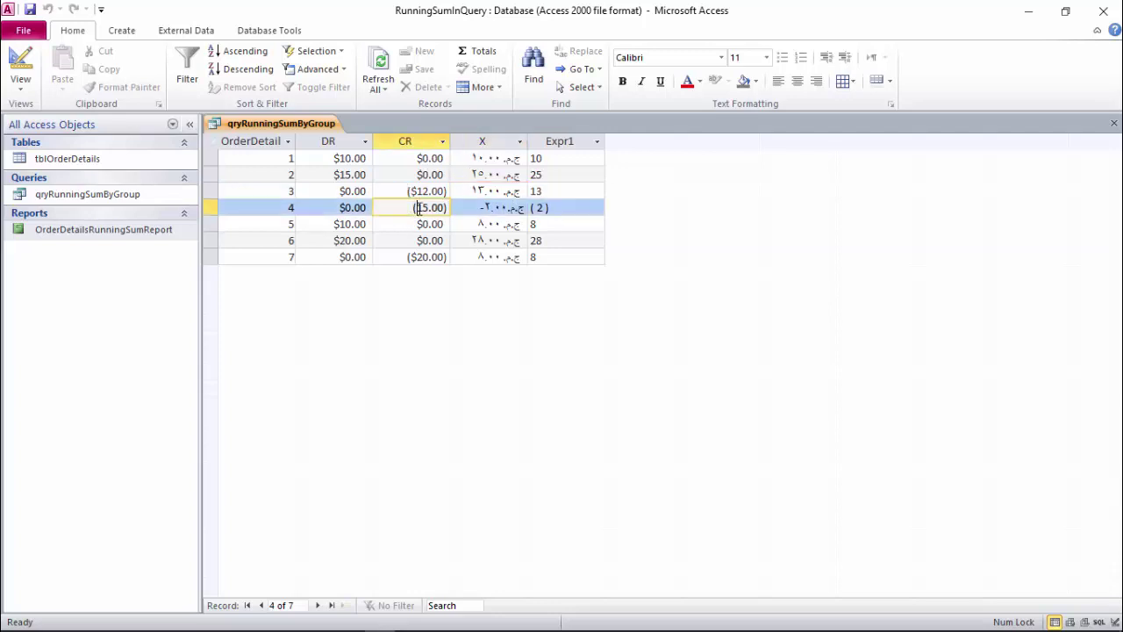
click(469, 208)
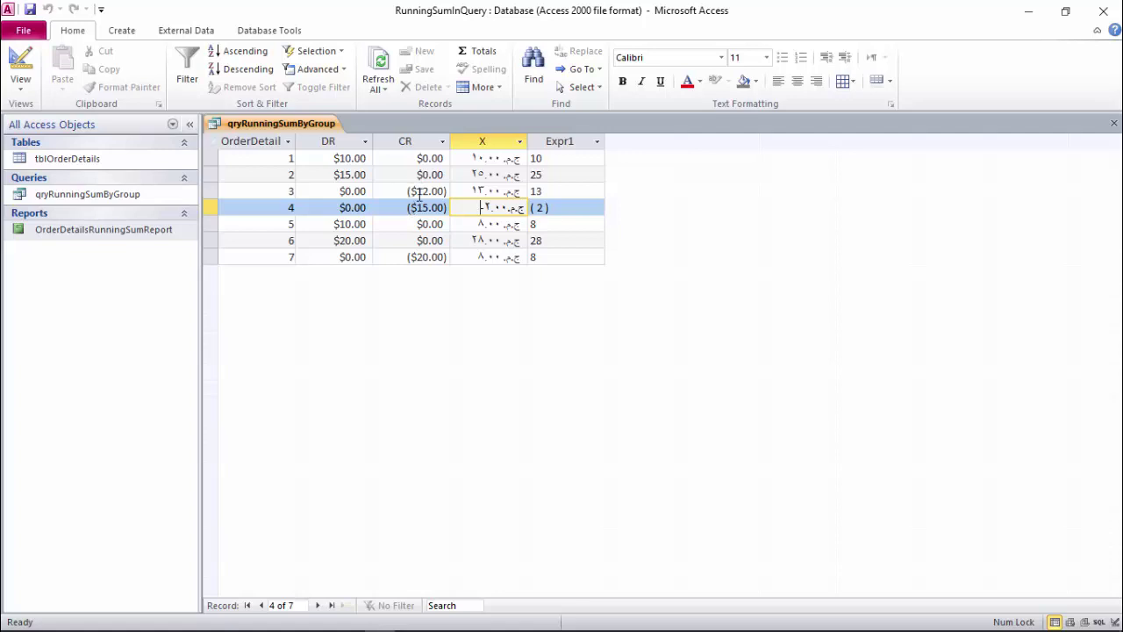
click(341, 158)
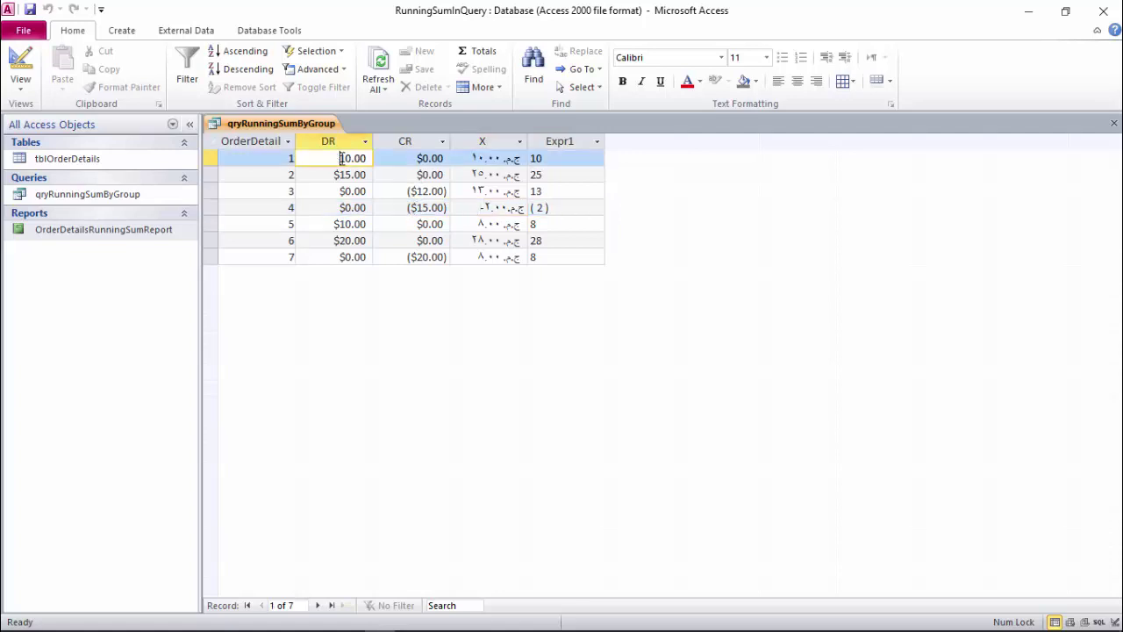
click(411, 158)
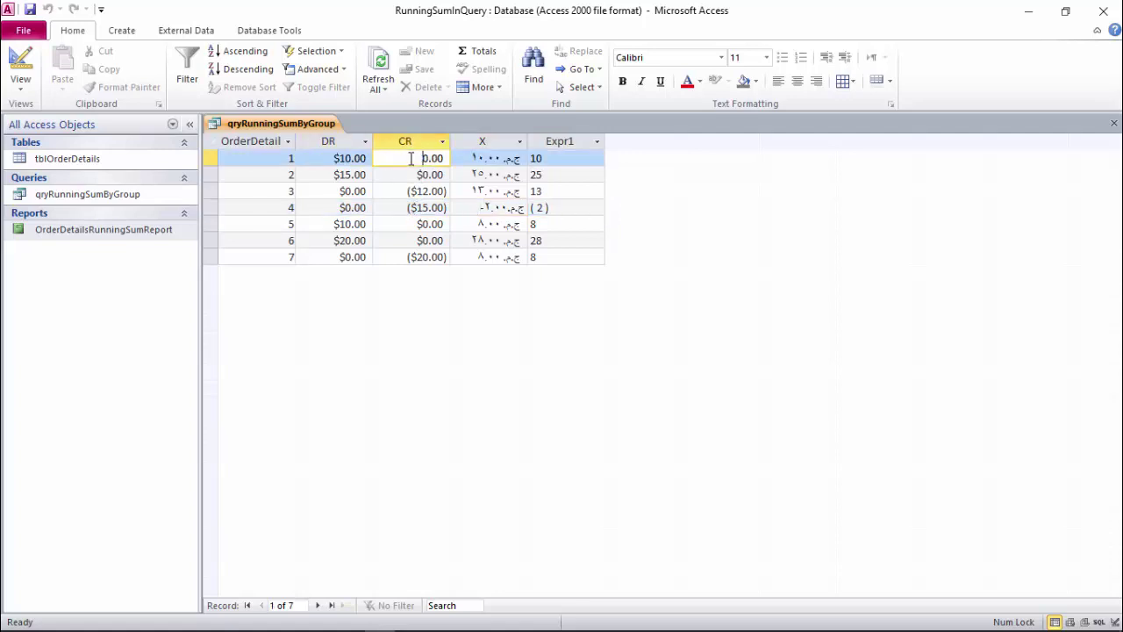
click(476, 158)
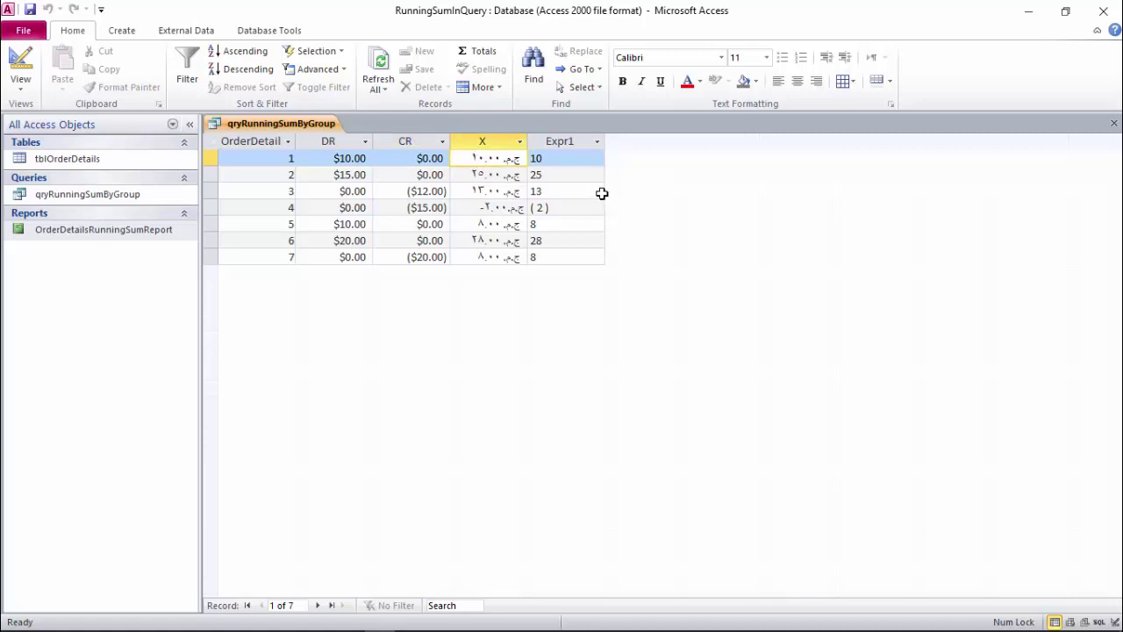
Step: Return to the query design and view the X field's expression in the Expression Builder without changing it
click(558, 212)
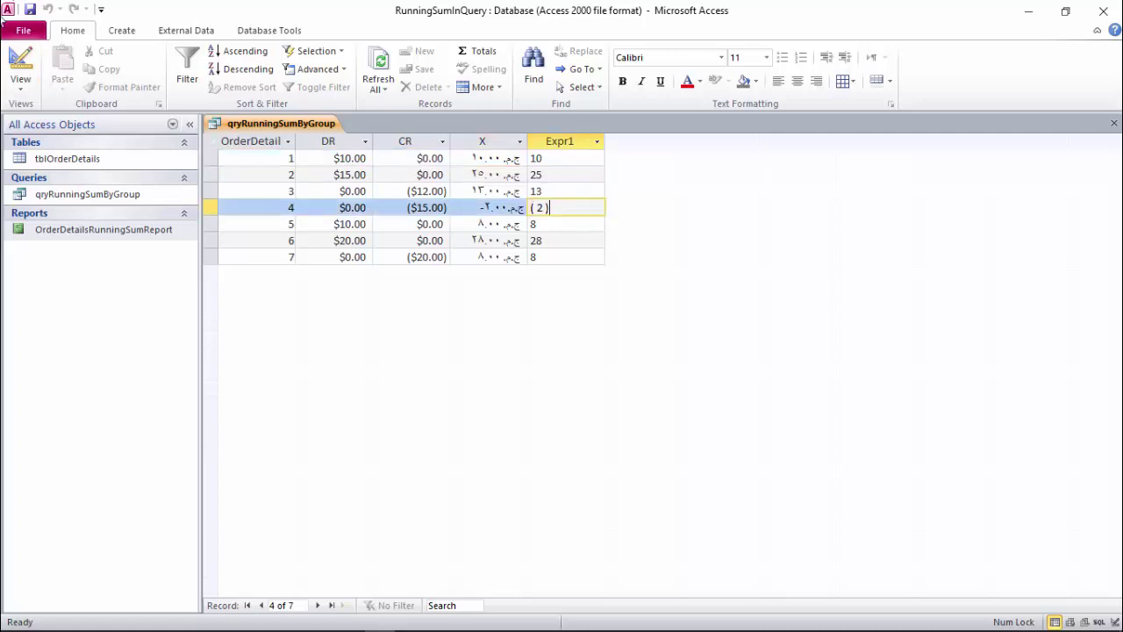
click(20, 66)
click(693, 313)
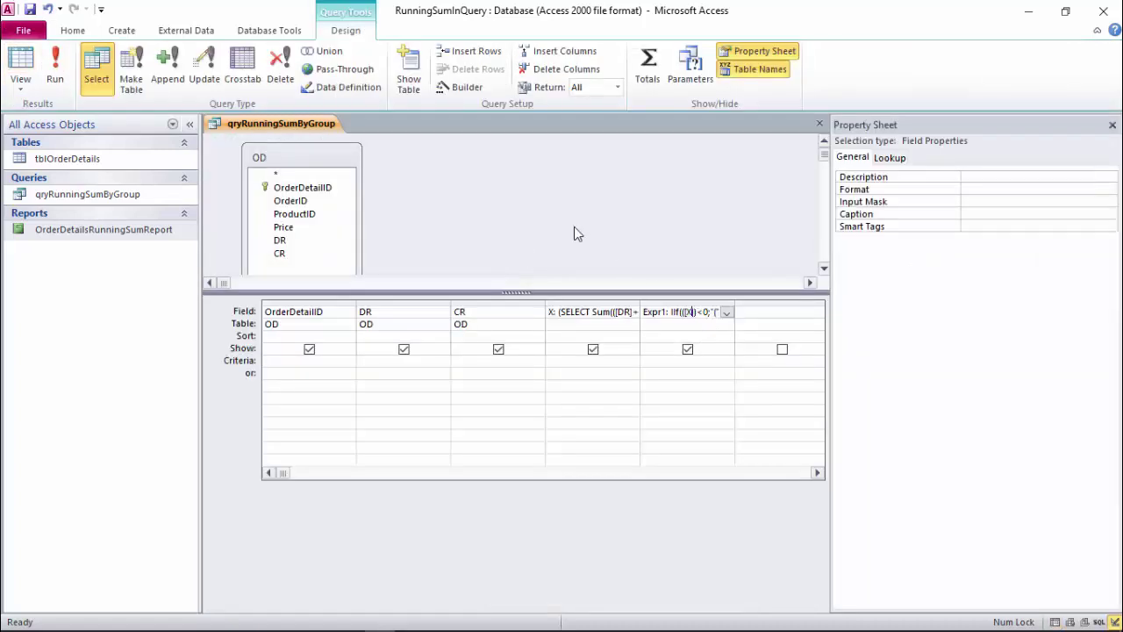
click(583, 313)
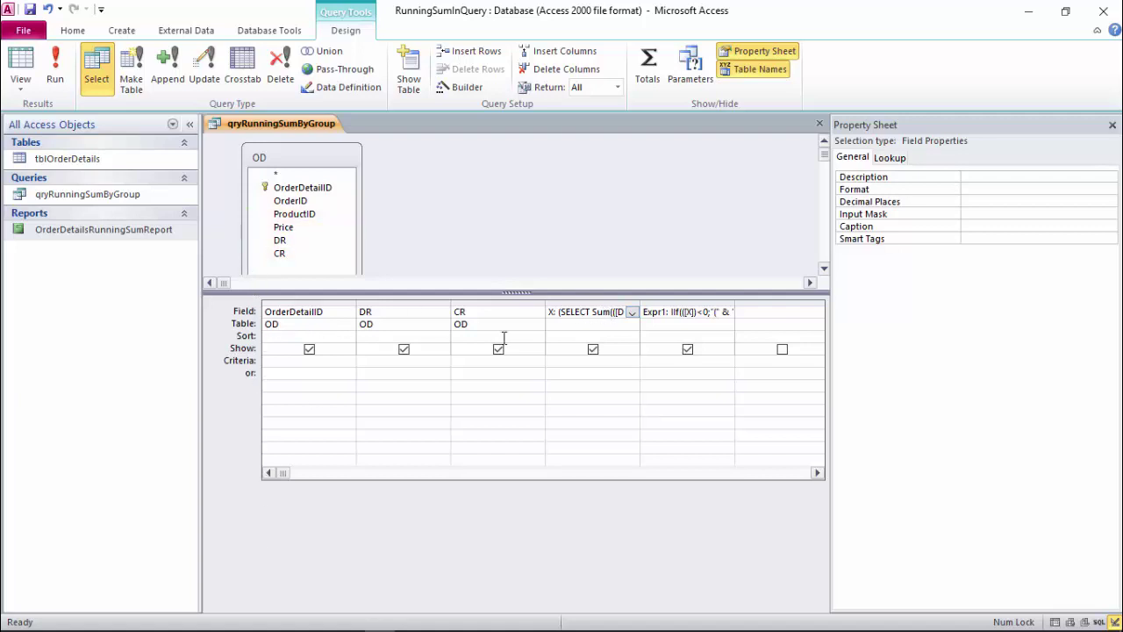
click(460, 87)
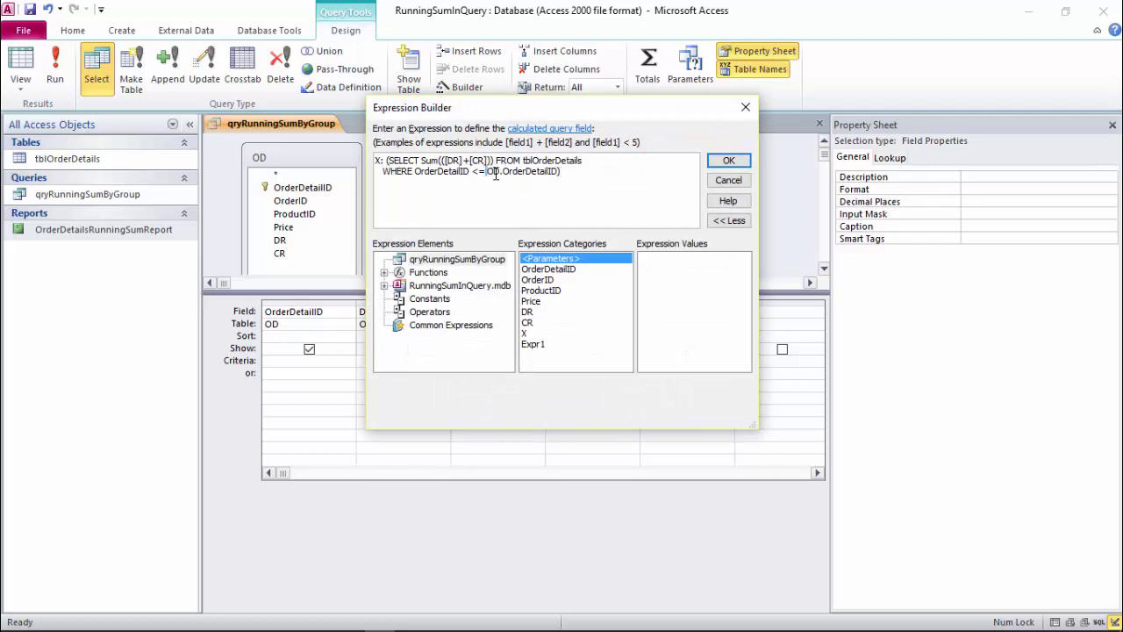
click(728, 161)
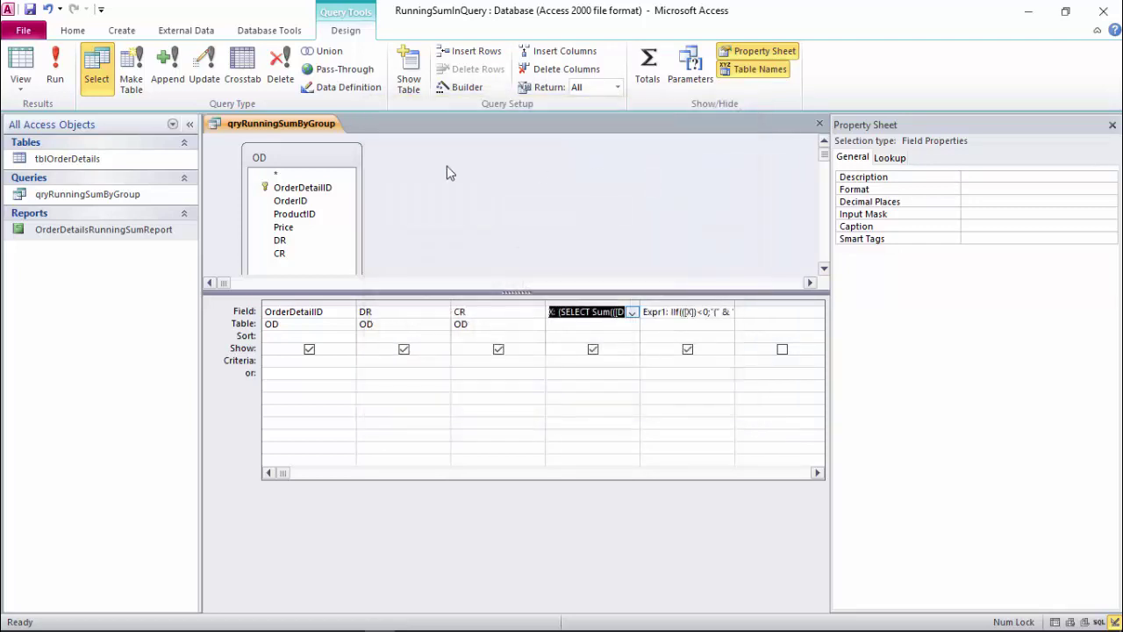
Step: Confirm the table's Alias property is OD, then select the Expr1 field
click(318, 158)
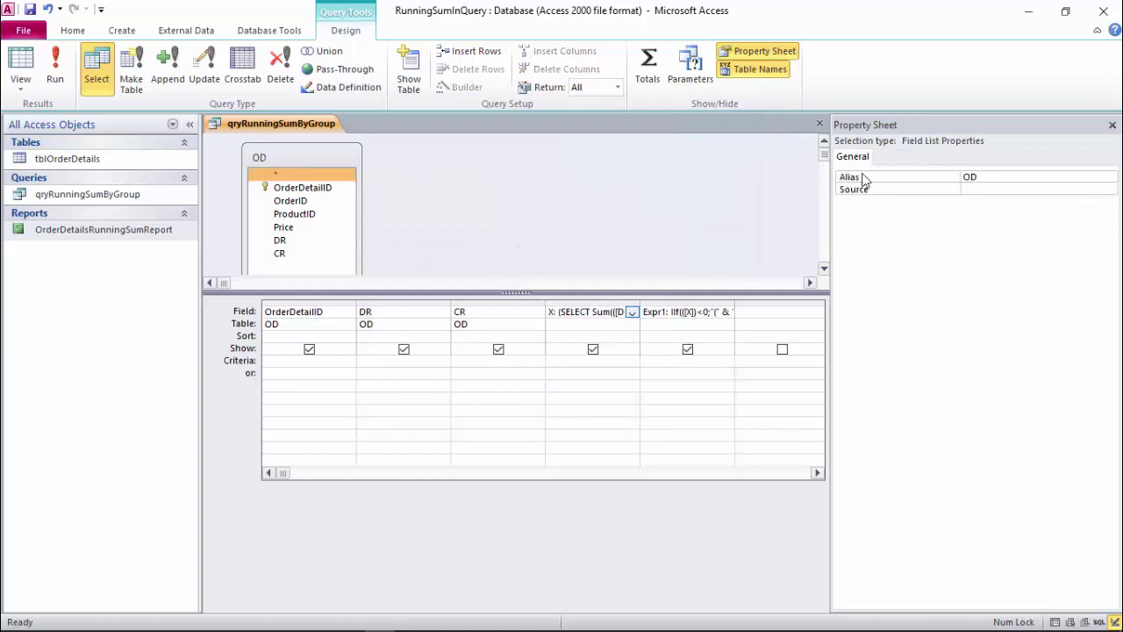
click(997, 177)
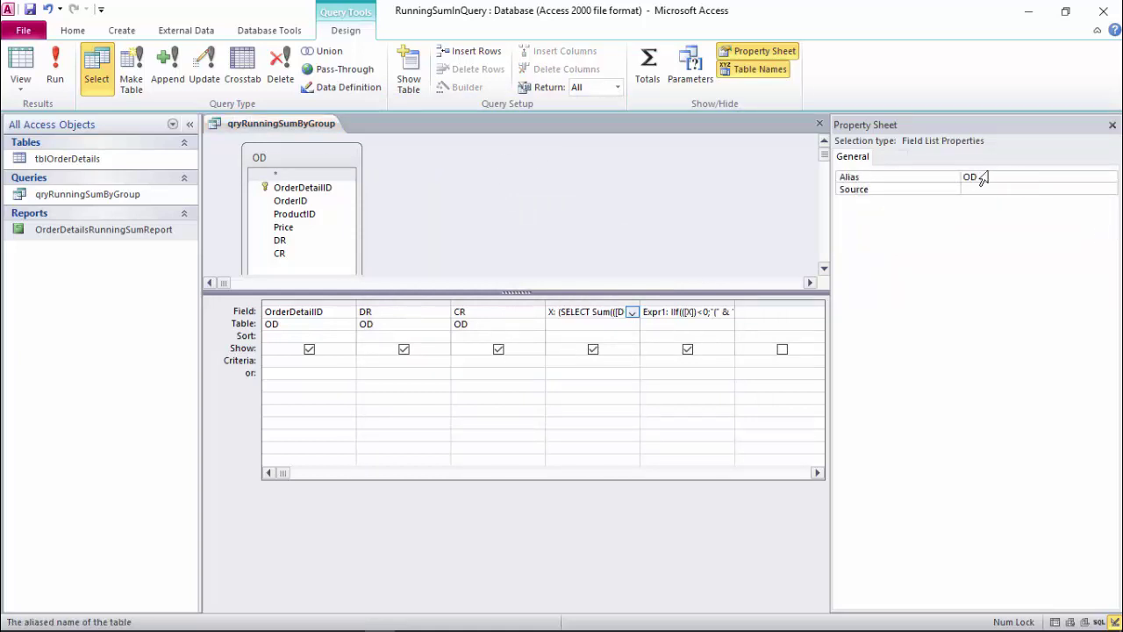
click(460, 210)
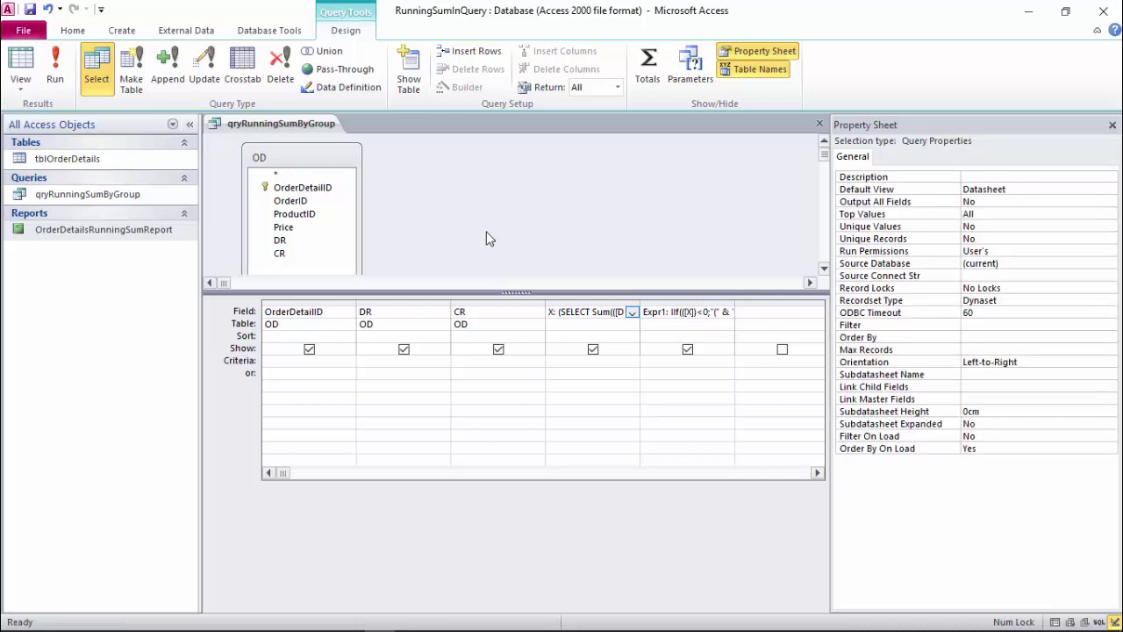
click(670, 312)
Step: Open the Expr1 IIf expression in the Expression Builder and examine its -1 multiplier
click(474, 88)
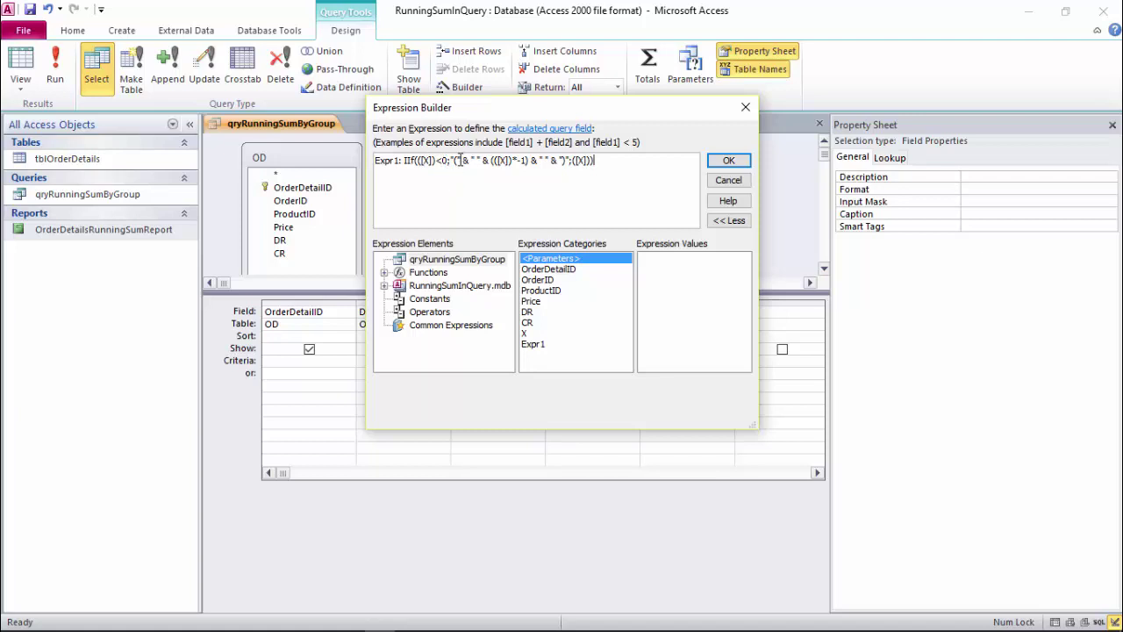
double_click(464, 160)
click(472, 161)
click(486, 165)
drag(514, 165, 491, 161)
double_click(522, 161)
click(544, 160)
Step: Insert ')' inside the closing quotes of the Expr1 expression and accept it
drag(461, 160, 450, 160)
click(464, 160)
click(485, 163)
drag(516, 162, 549, 162)
click(568, 160)
text())
click(728, 159)
Step: Run the query, check record 4's Expr1 shows (2), then close it saving the design
click(61, 75)
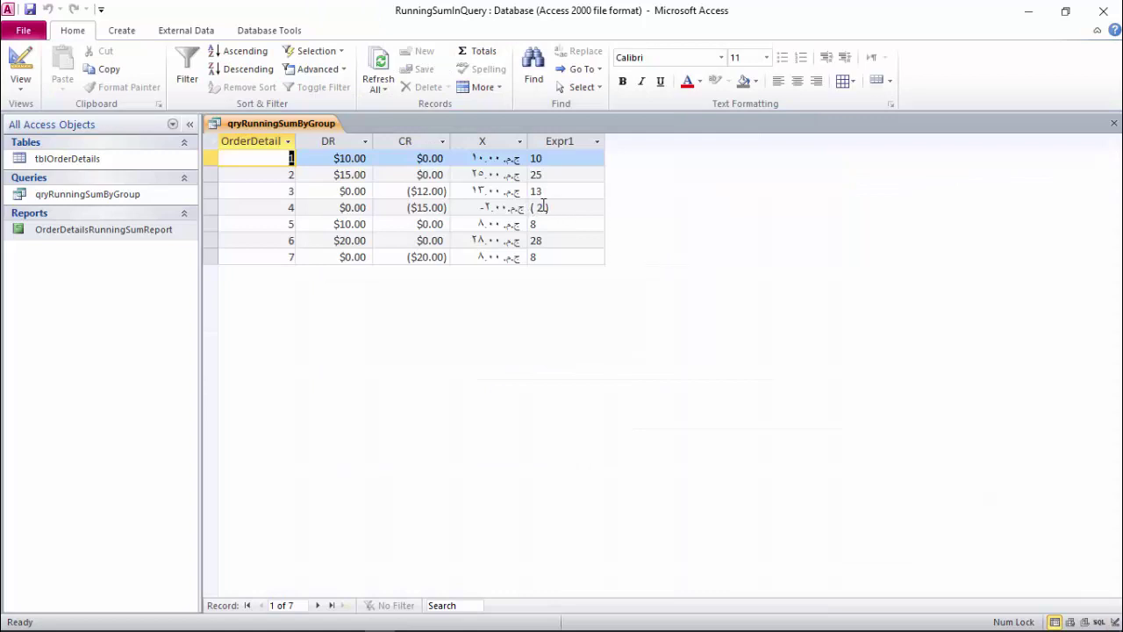
click(540, 208)
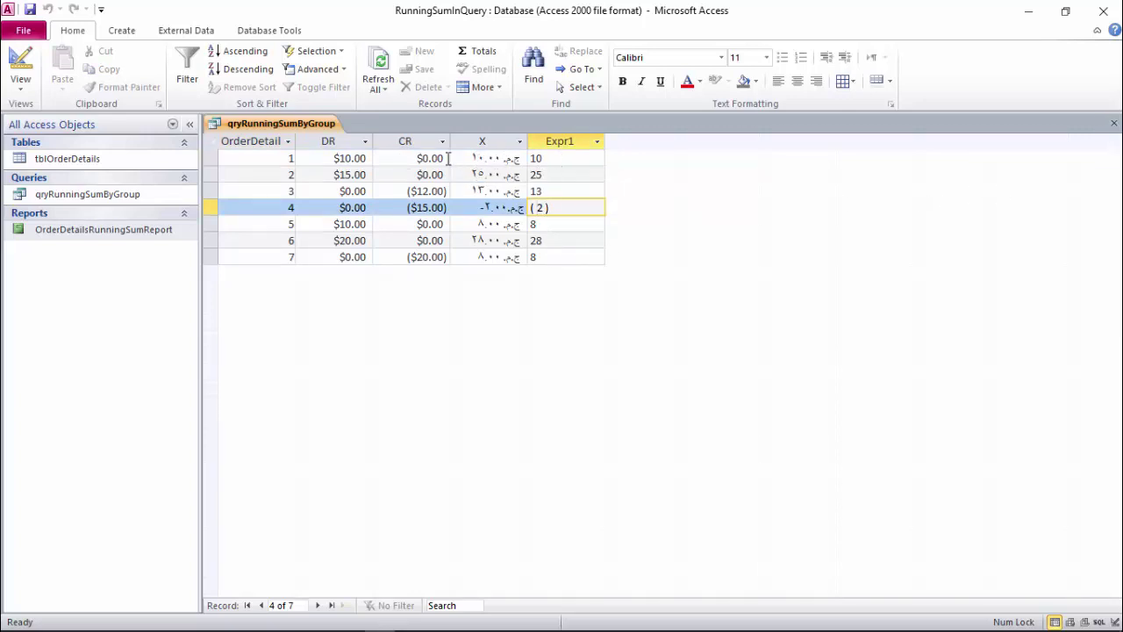
click(1113, 123)
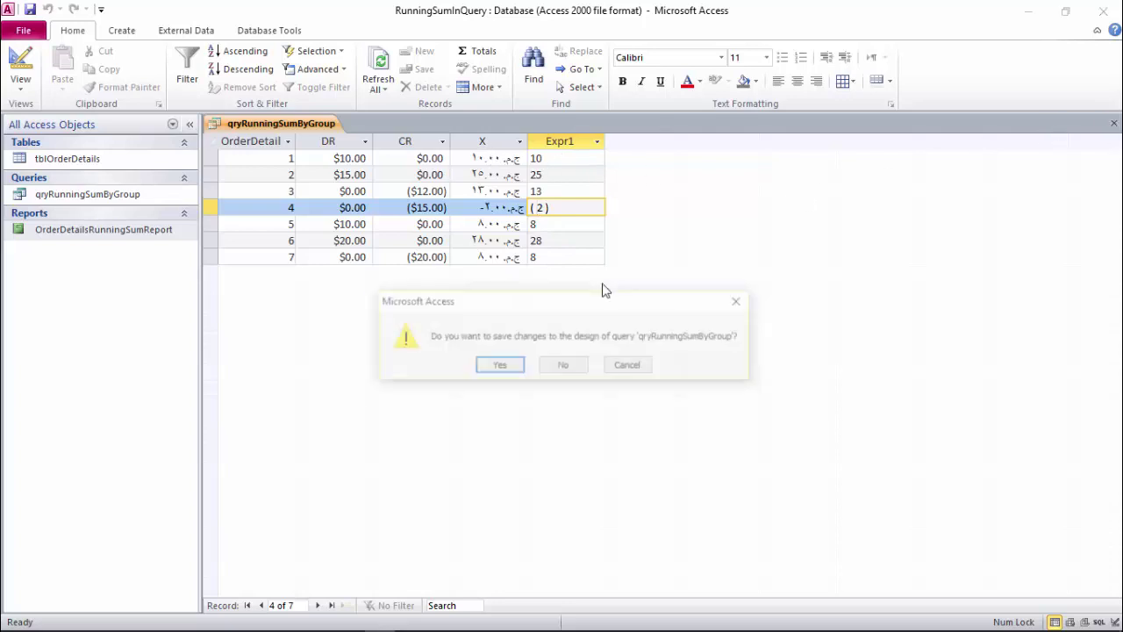
click(490, 367)
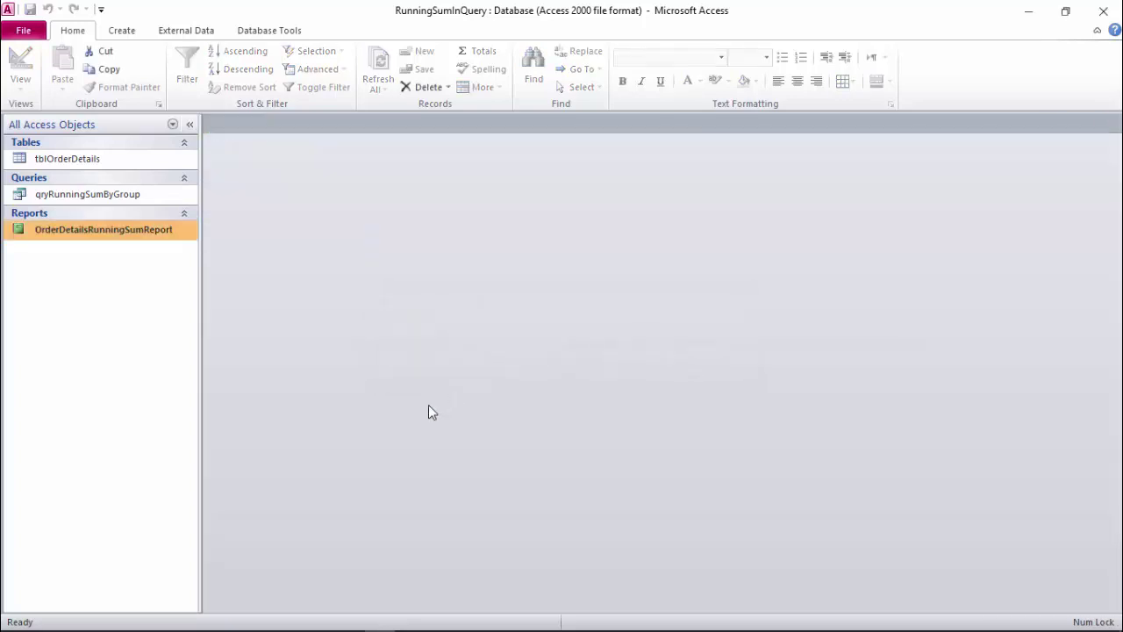
double_click(142, 229)
click(530, 356)
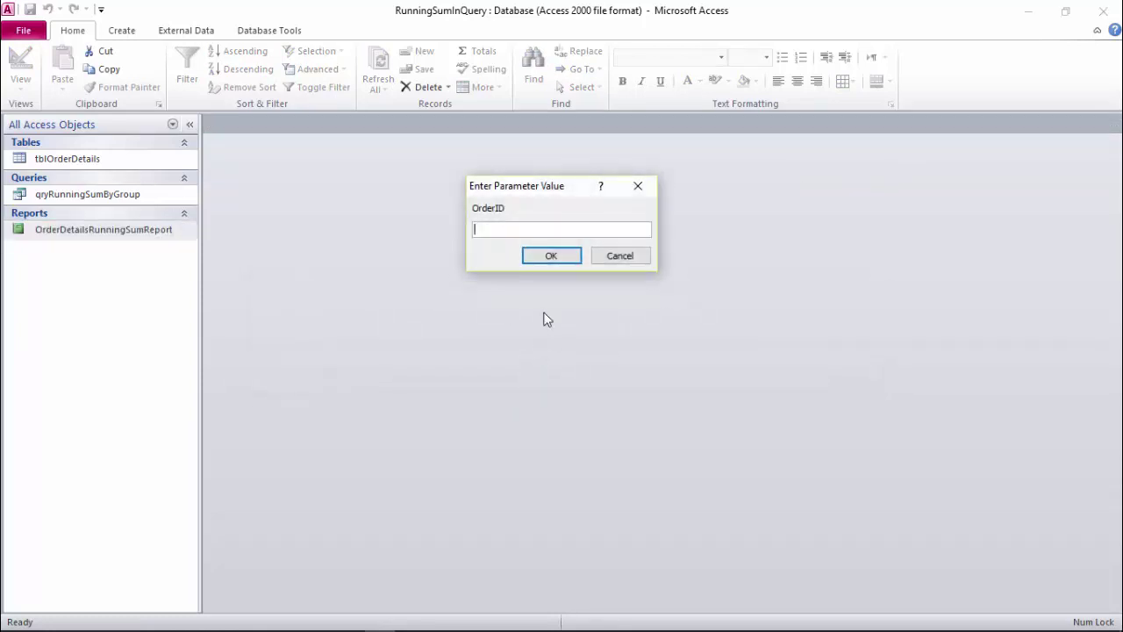
click(558, 259)
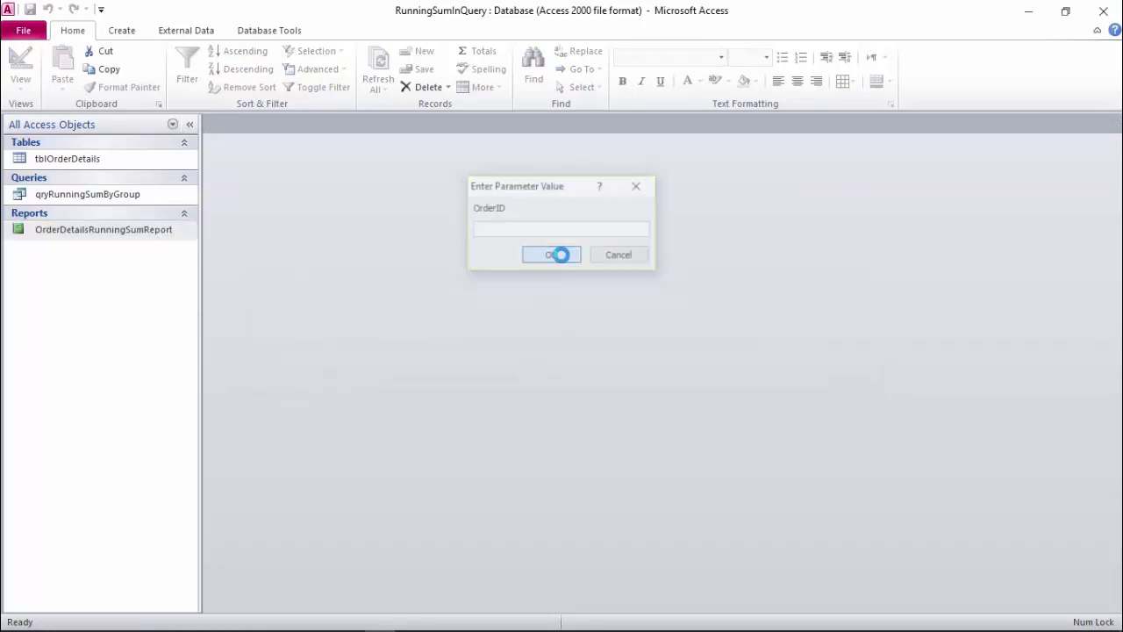
click(605, 269)
scroll(864, 337, up, 1)
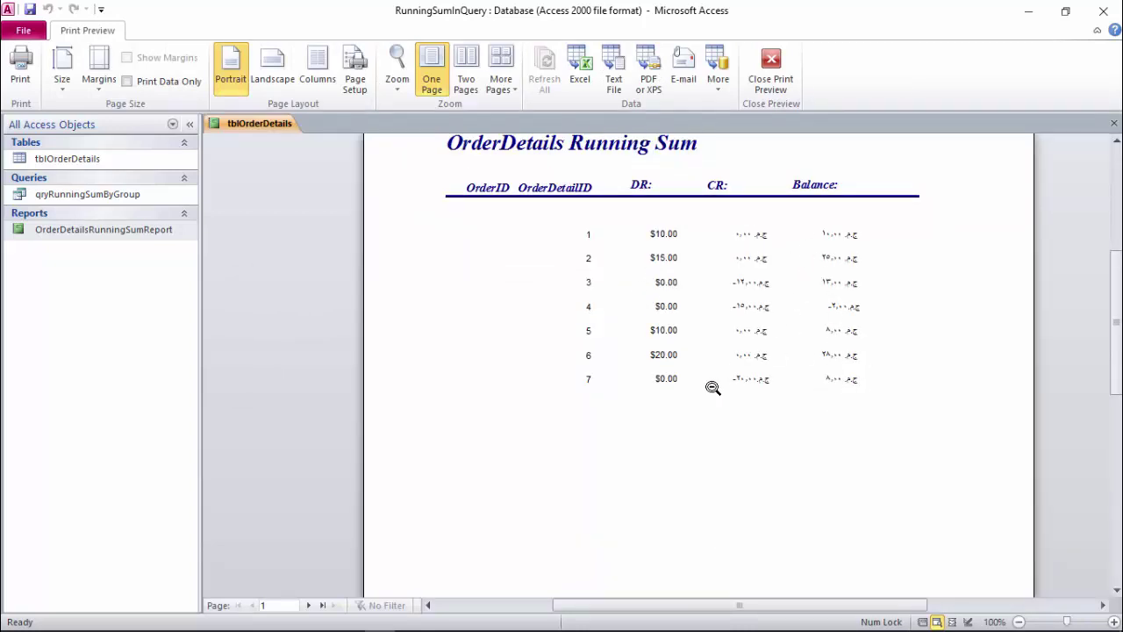
click(1111, 126)
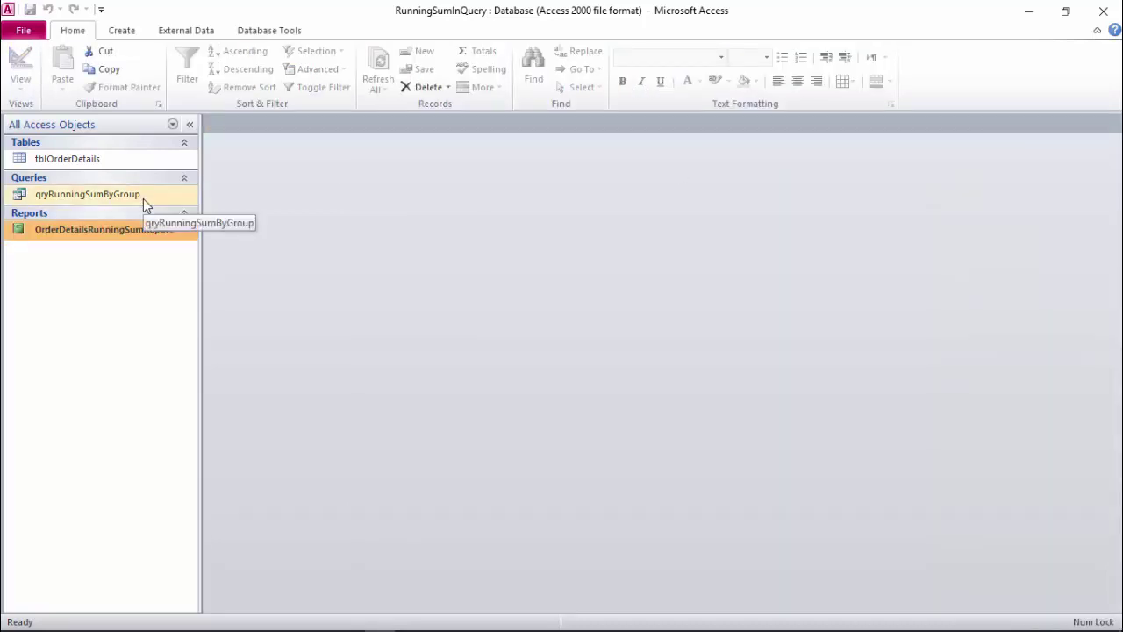
double_click(145, 231)
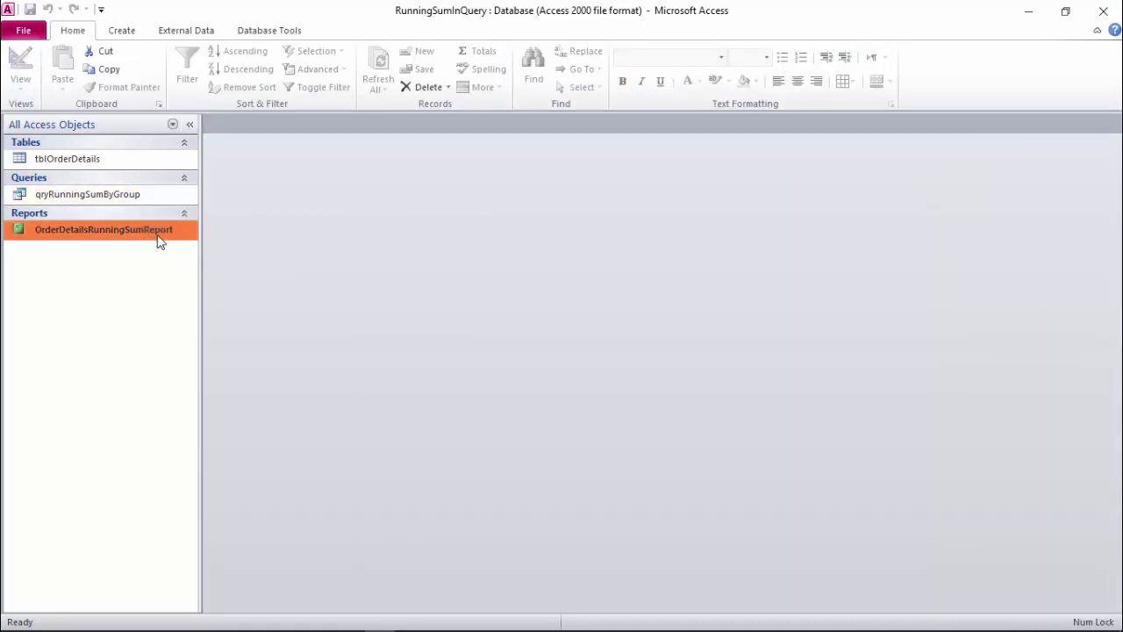
click(532, 358)
click(537, 256)
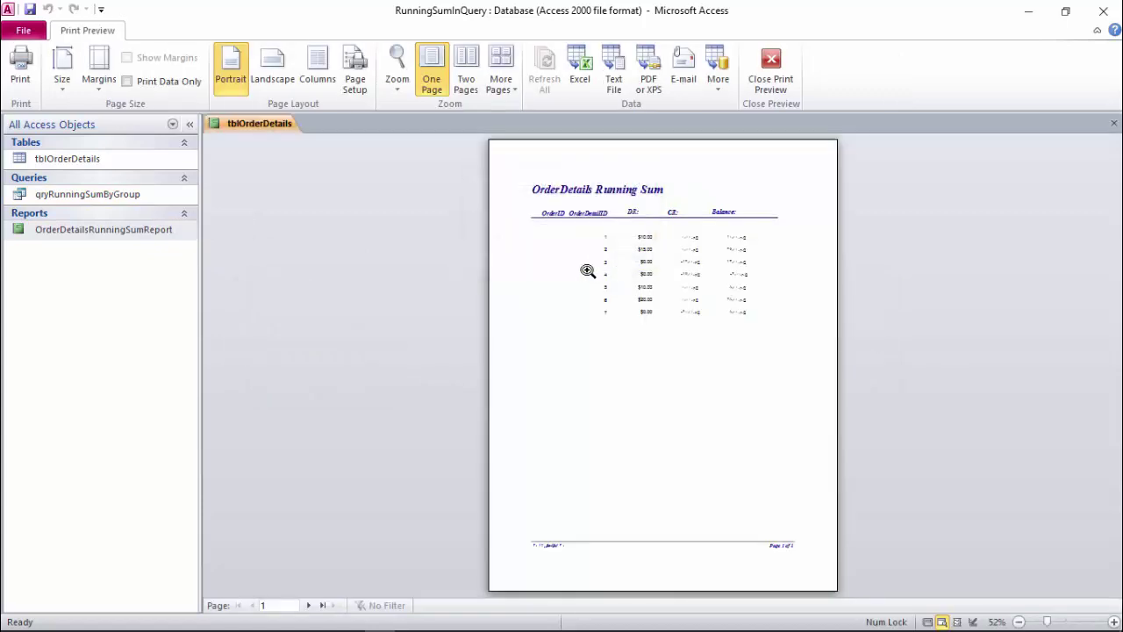
click(742, 298)
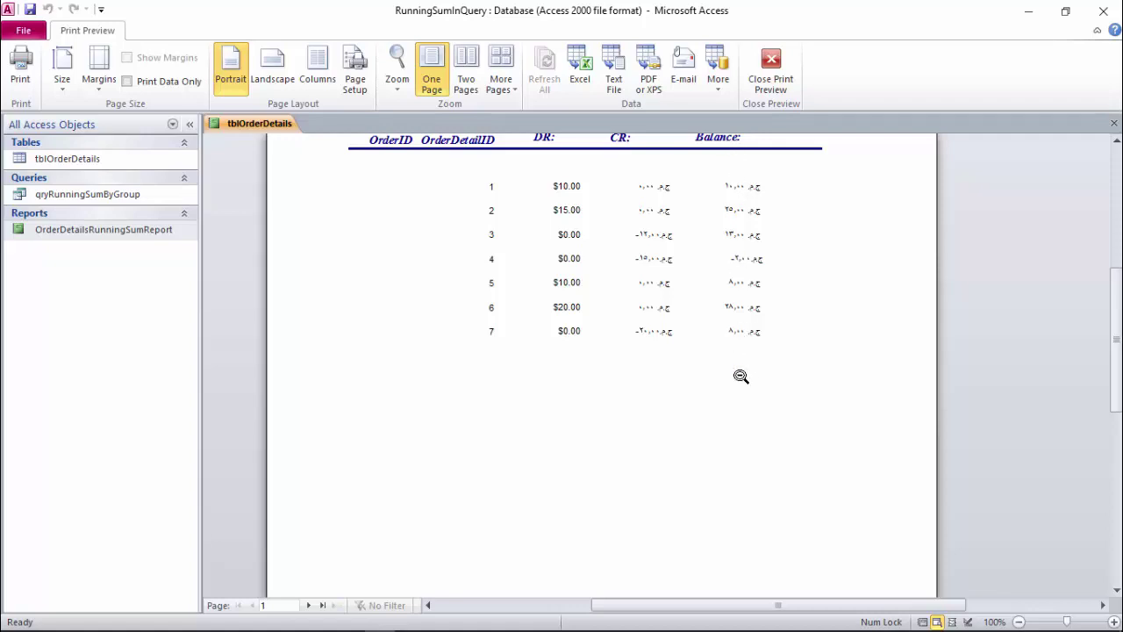
Step: Close the preview and open the running-sum report in Design View
click(770, 68)
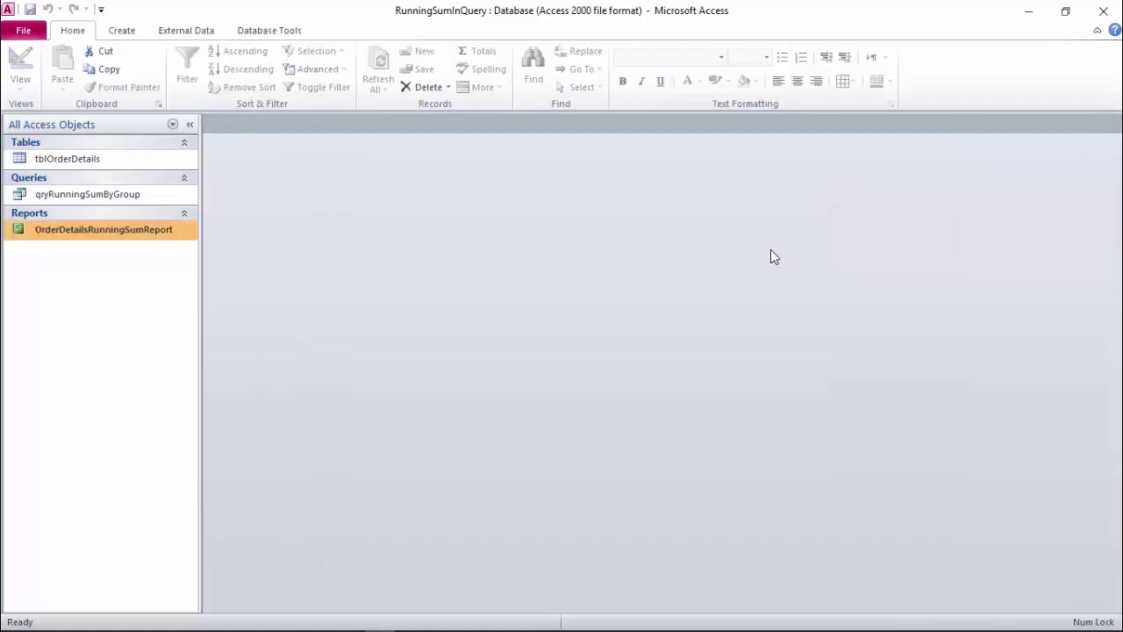
right_click(137, 230)
click(175, 278)
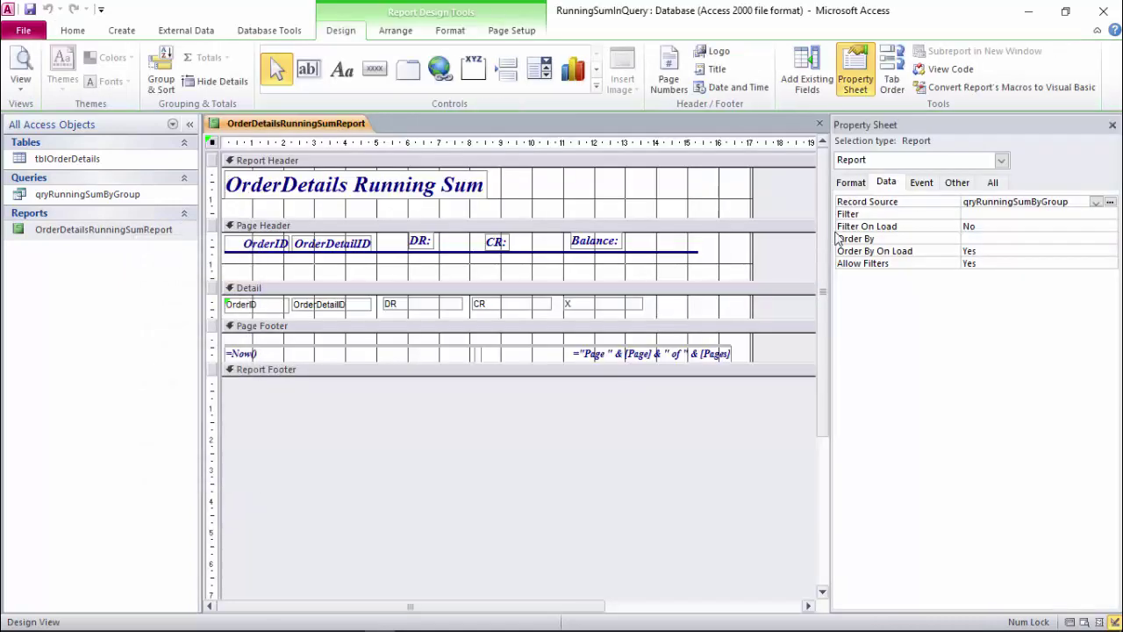
click(1110, 202)
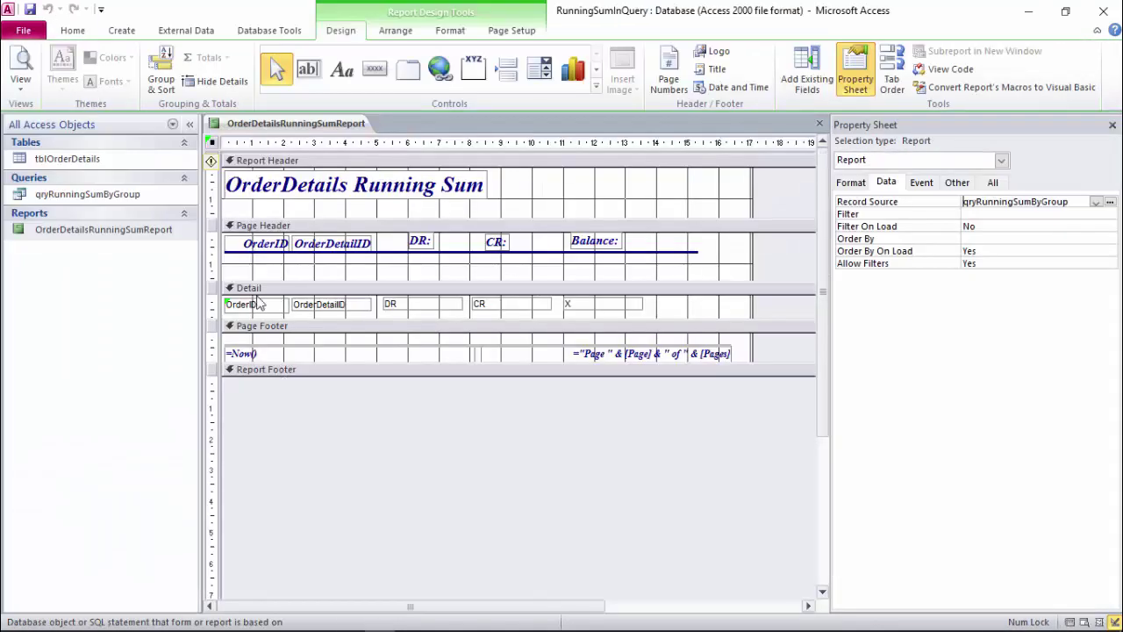
Step: Delete the OrderID text box and its heading label, keeping the header underline
click(254, 305)
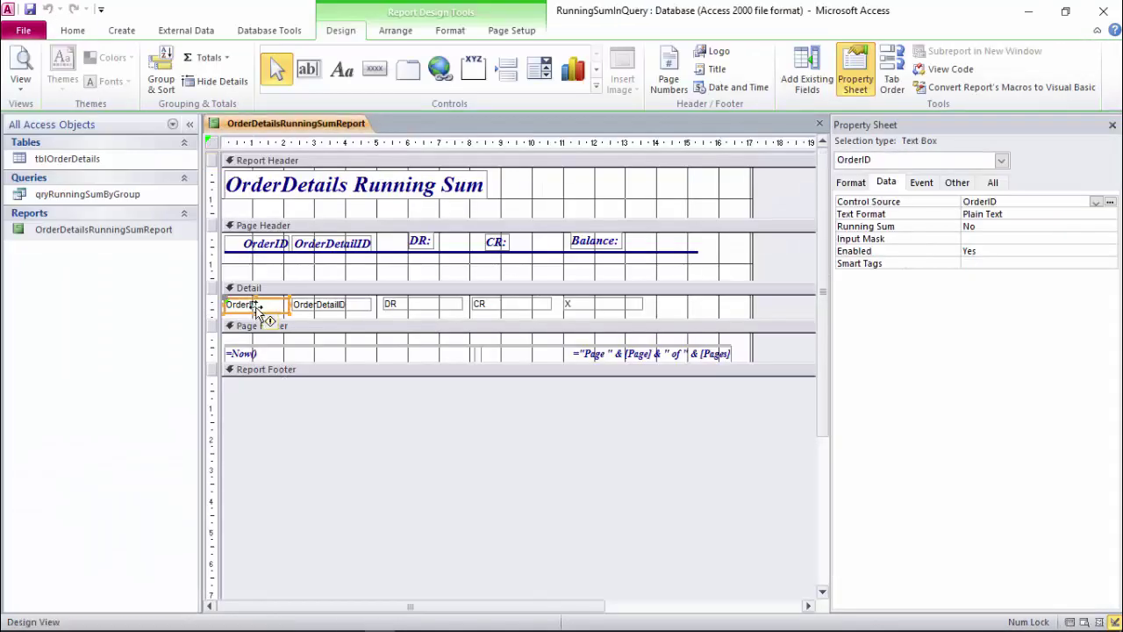
key(Delete)
click(265, 252)
key(Delete)
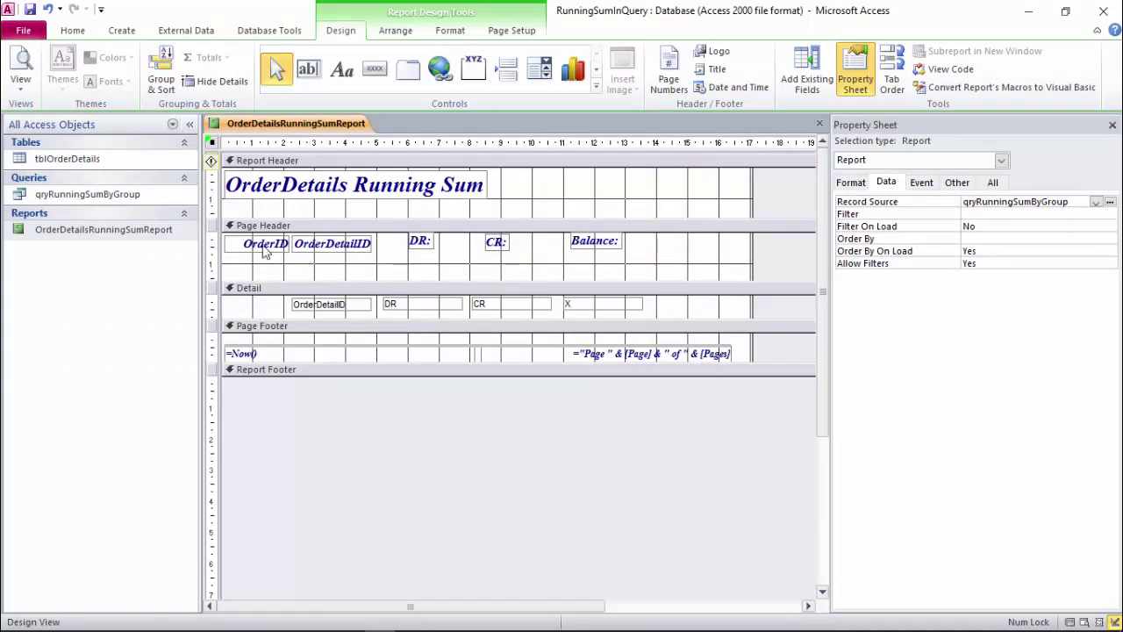
key(ctrl+z)
click(262, 272)
click(259, 243)
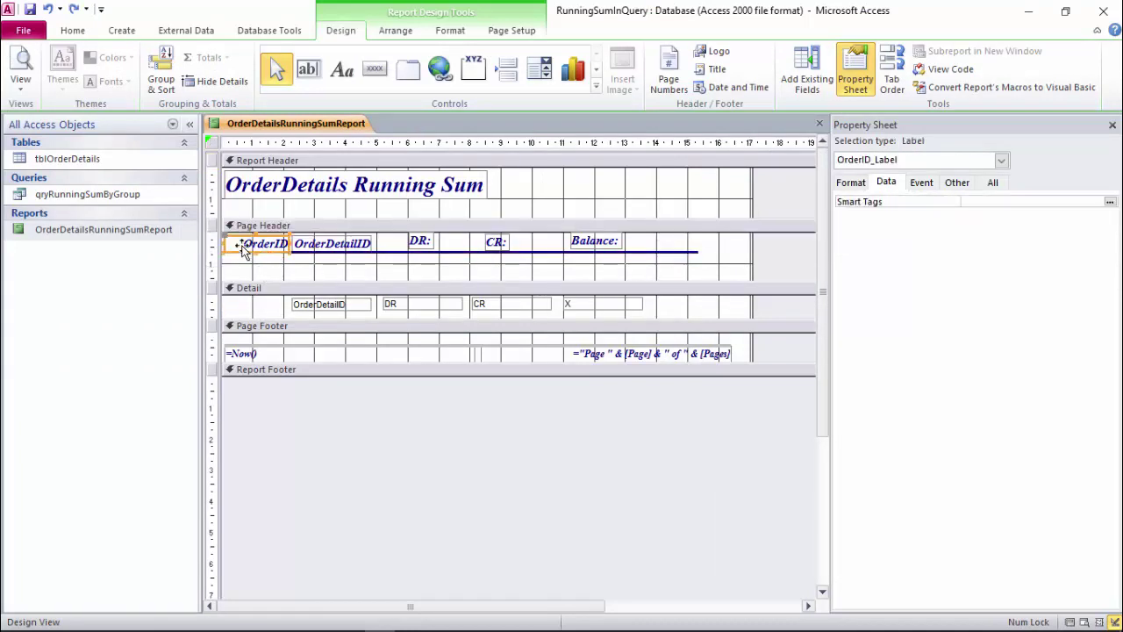
key(Delete)
Step: Trim the header underline to run from the OrderDetailID heading to the Balance heading
click(230, 253)
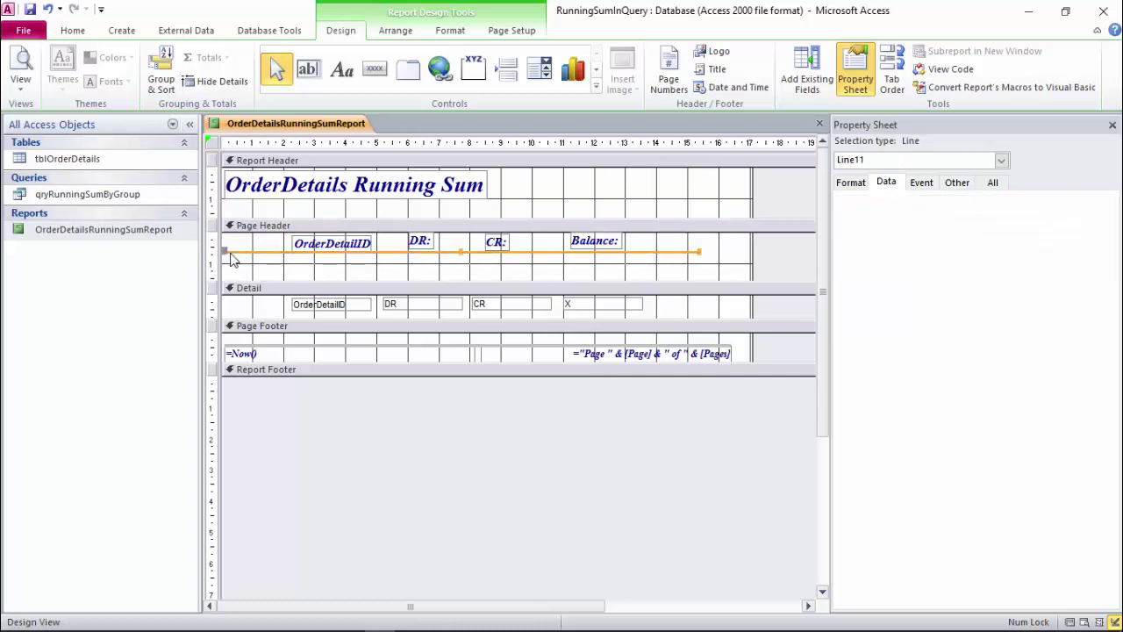
drag(227, 251, 290, 252)
click(406, 275)
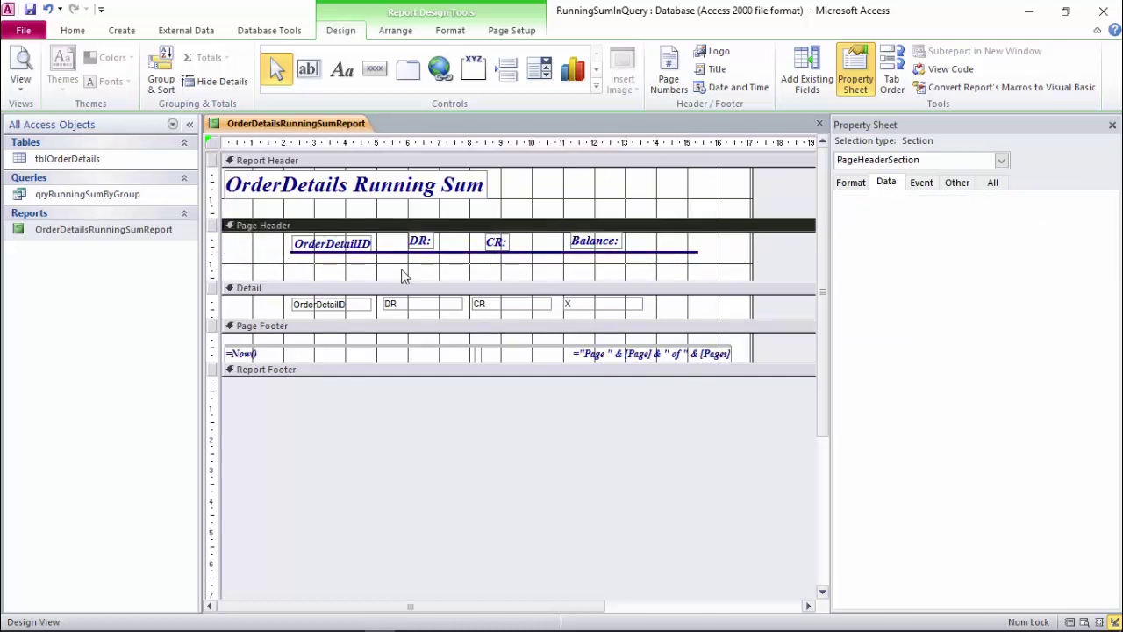
click(693, 252)
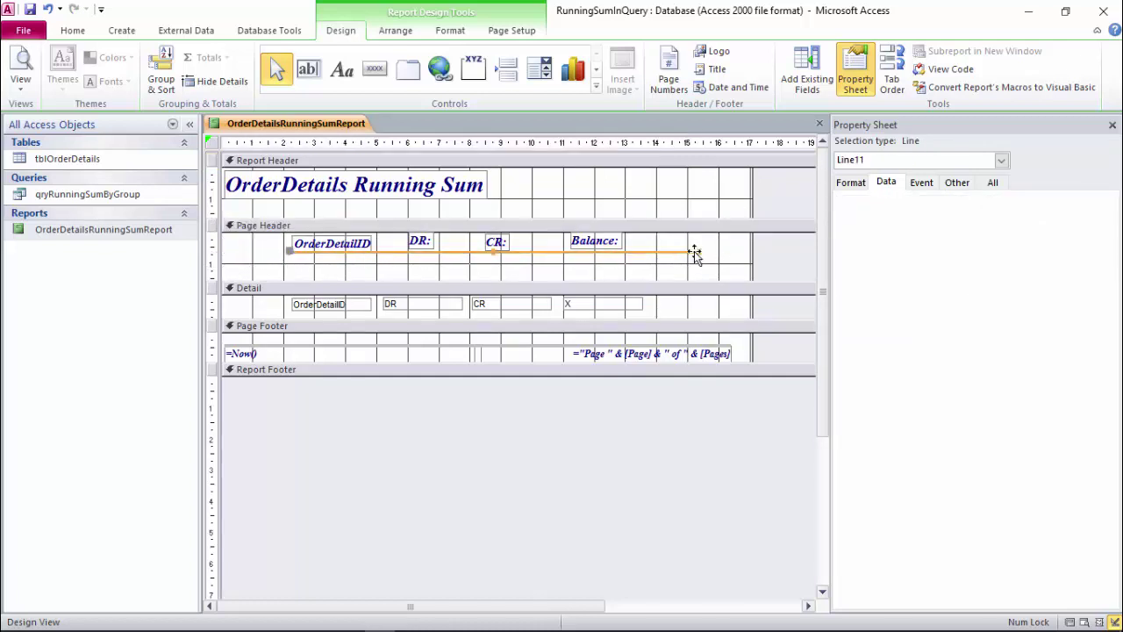
drag(696, 251, 618, 249)
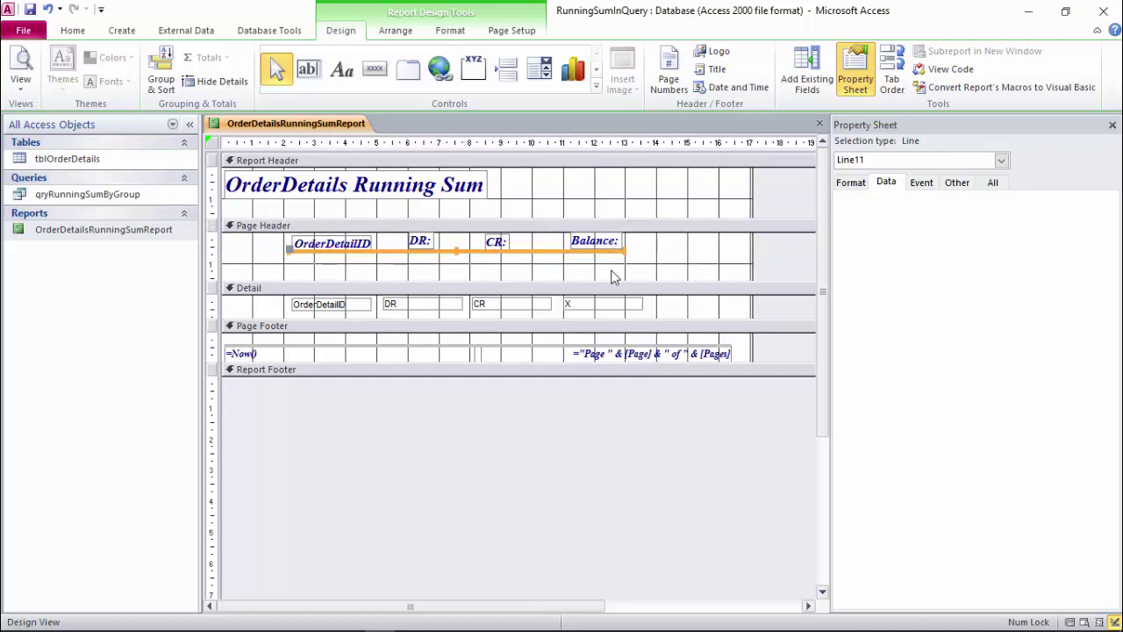
click(397, 226)
Step: Clear the page width warning by applying Remove Extra Report Space to the report
click(20, 70)
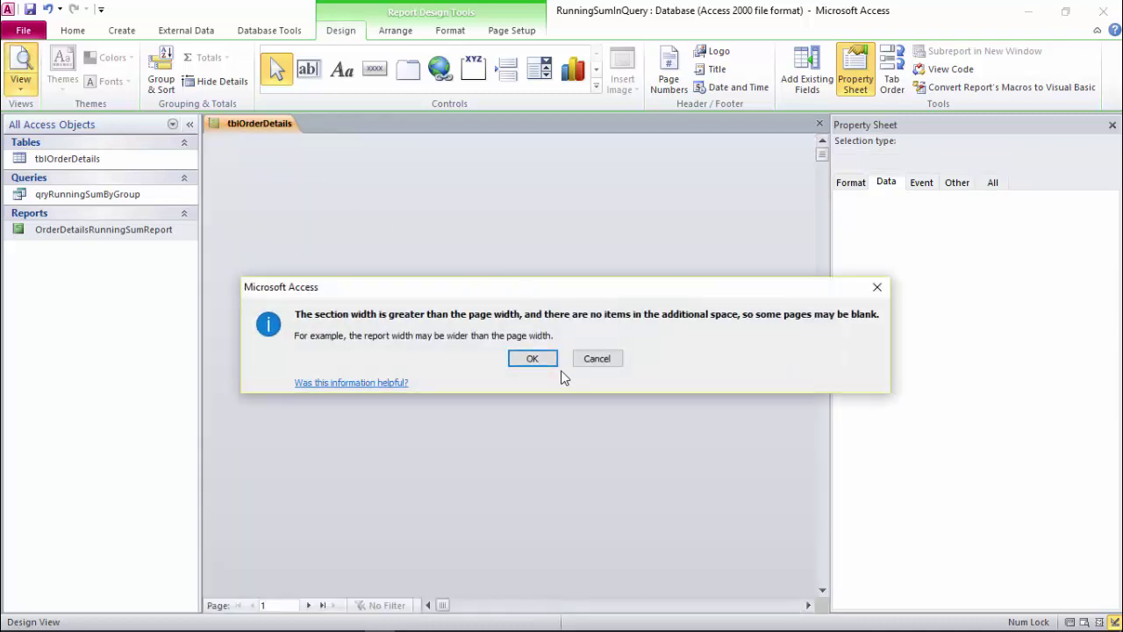
click(533, 358)
click(619, 255)
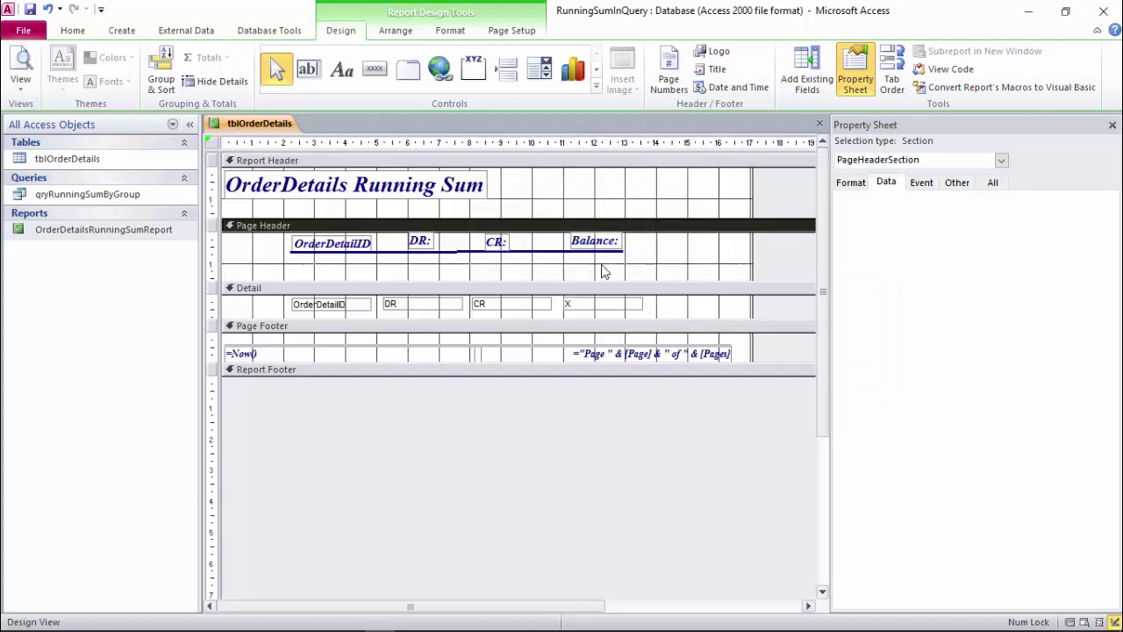
click(505, 430)
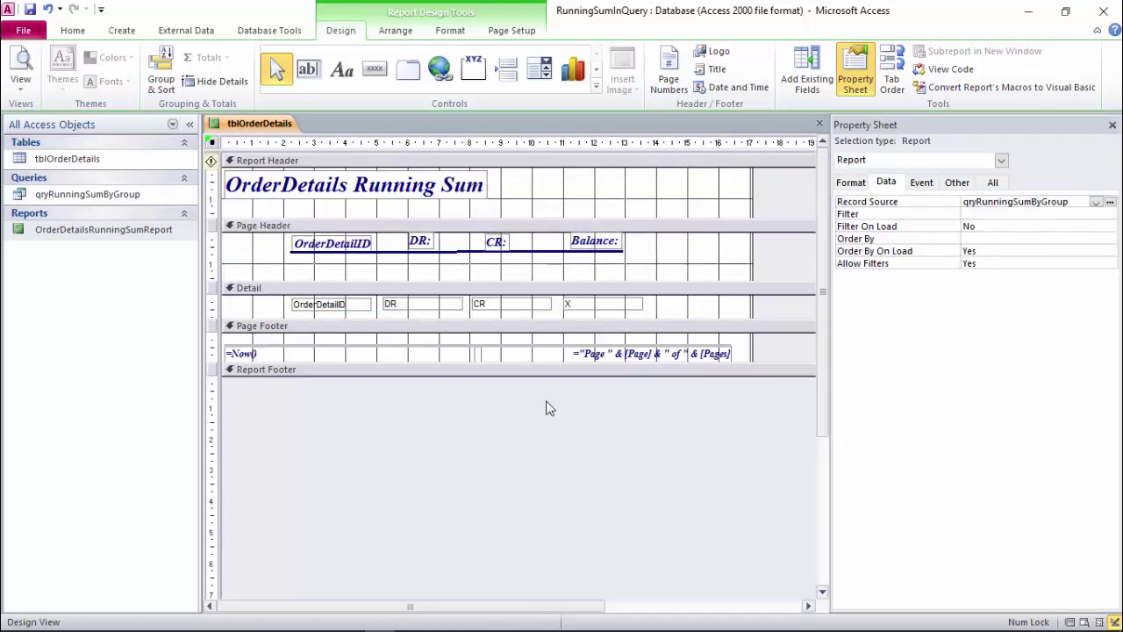
click(212, 162)
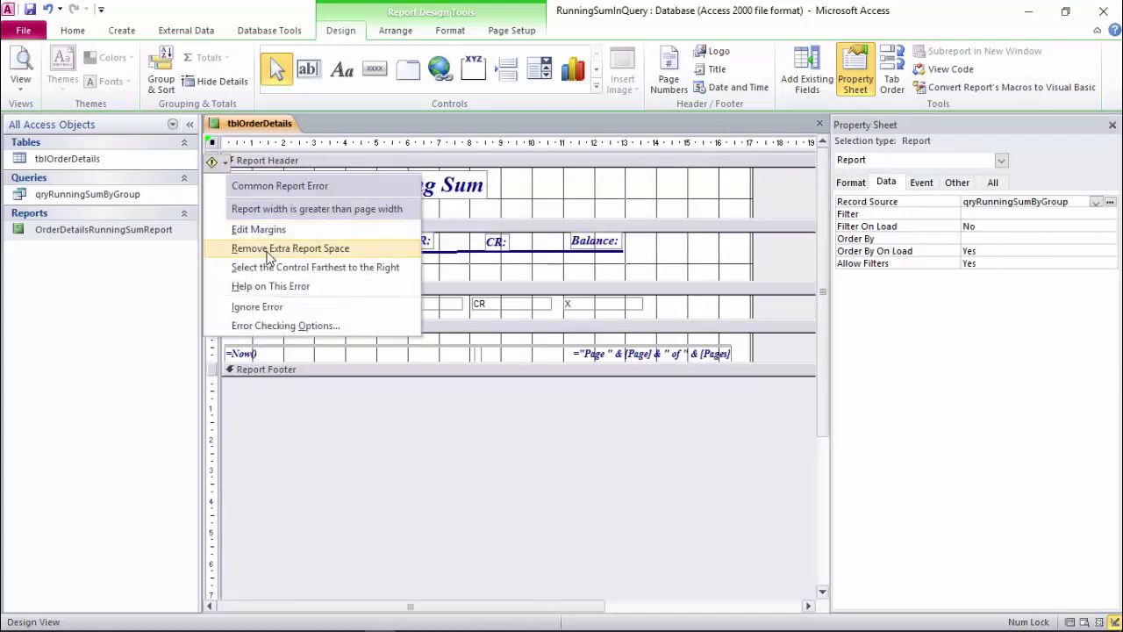
click(270, 250)
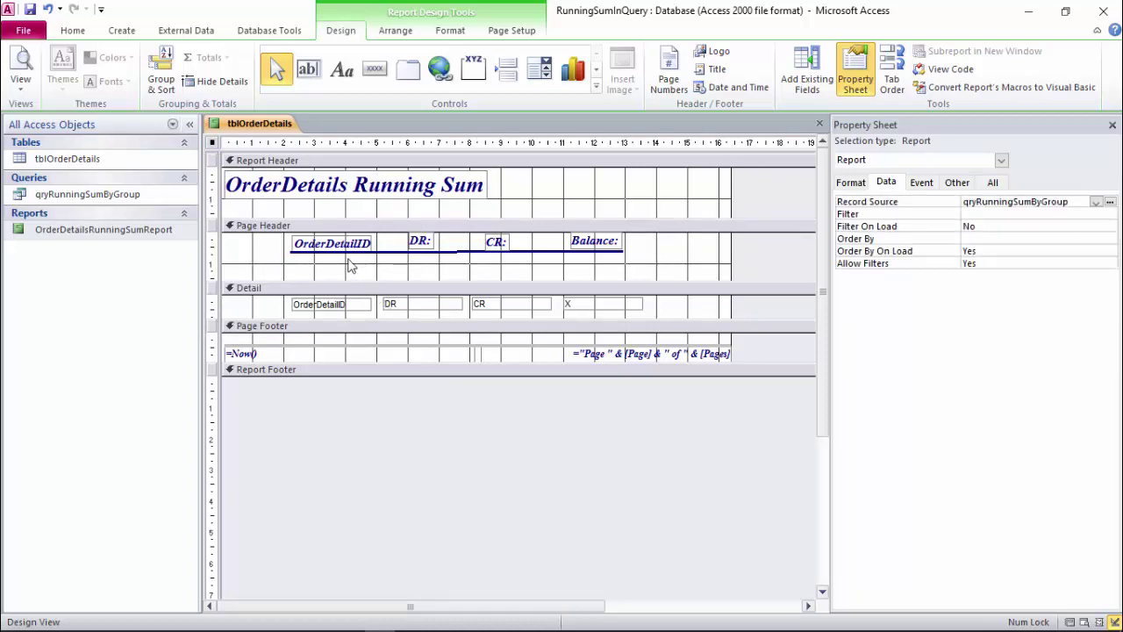
Step: Review the record source query, then try Report View and cancel the parameter prompt
click(1110, 202)
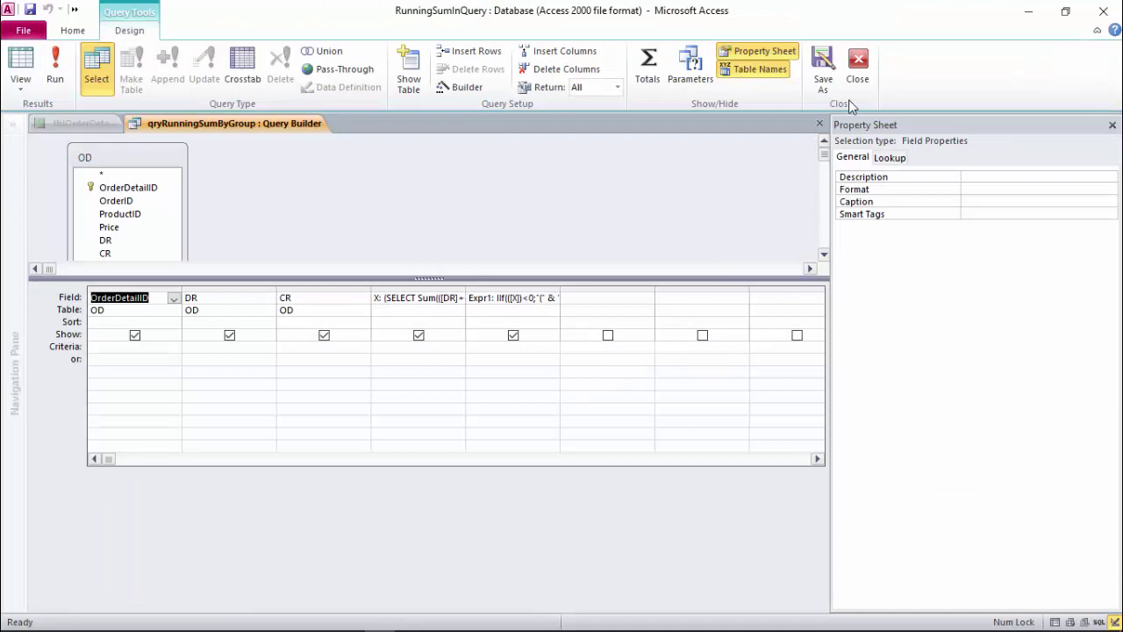
click(857, 66)
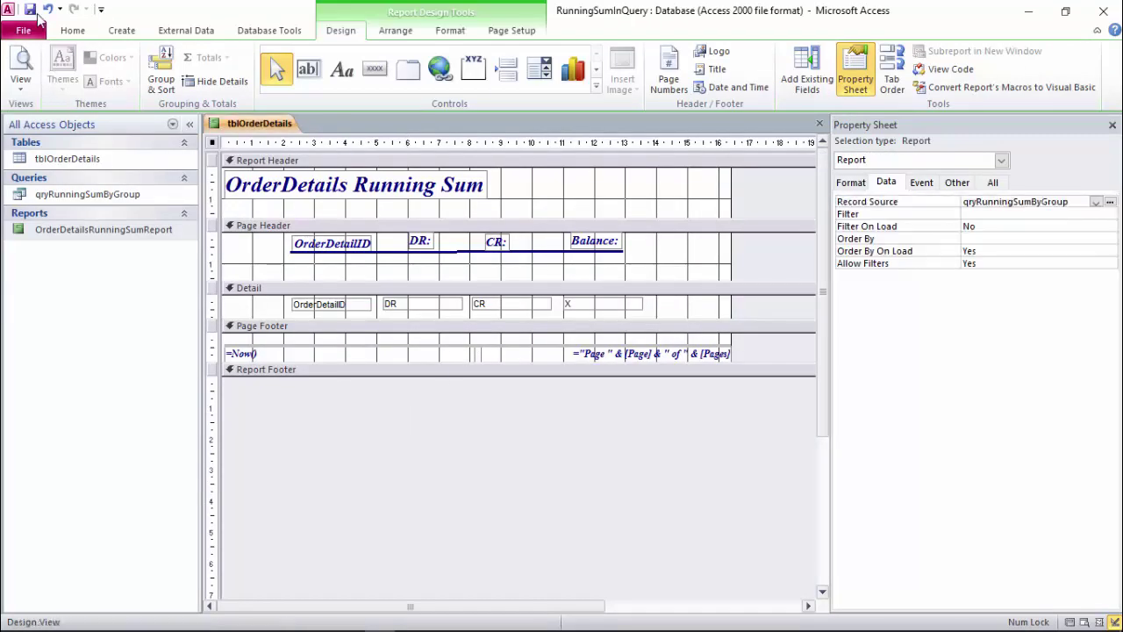
click(23, 60)
click(611, 256)
Step: Change the report's sort expression from OrderID to [OrderDetailID]
click(161, 79)
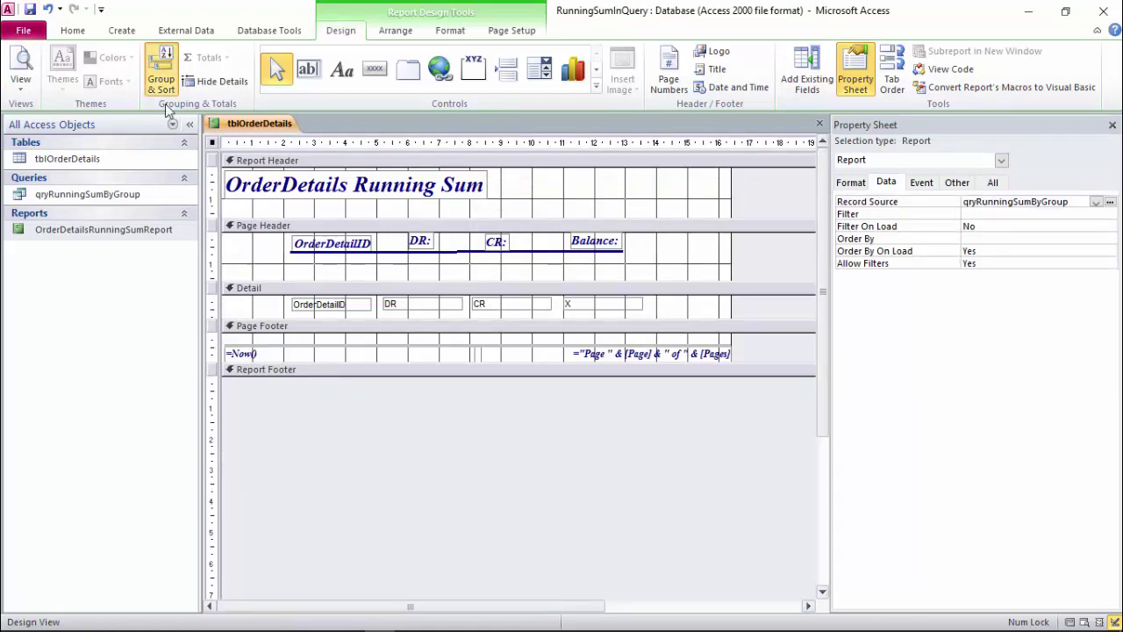
click(292, 524)
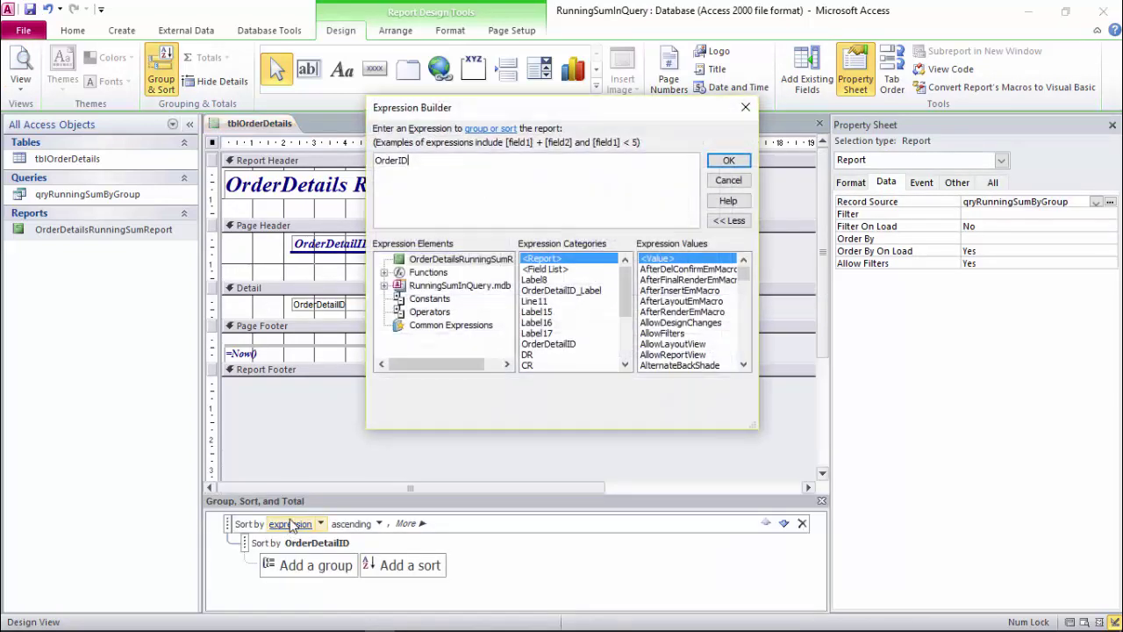
double_click(391, 160)
key(Delete)
click(728, 161)
click(564, 358)
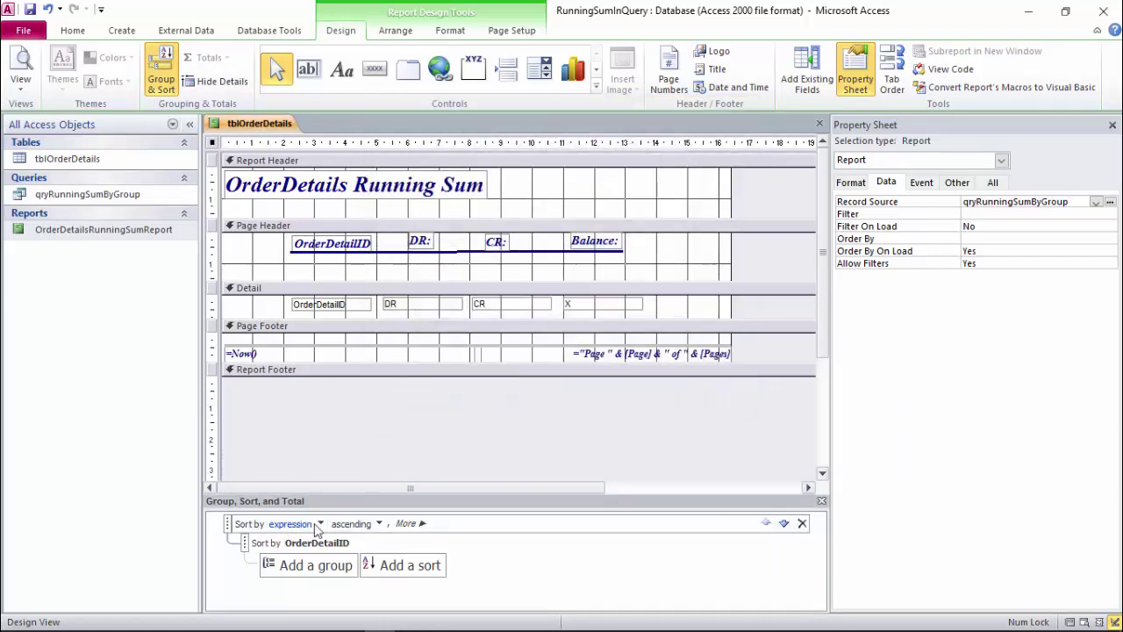
click(298, 525)
double_click(412, 162)
key(Delete)
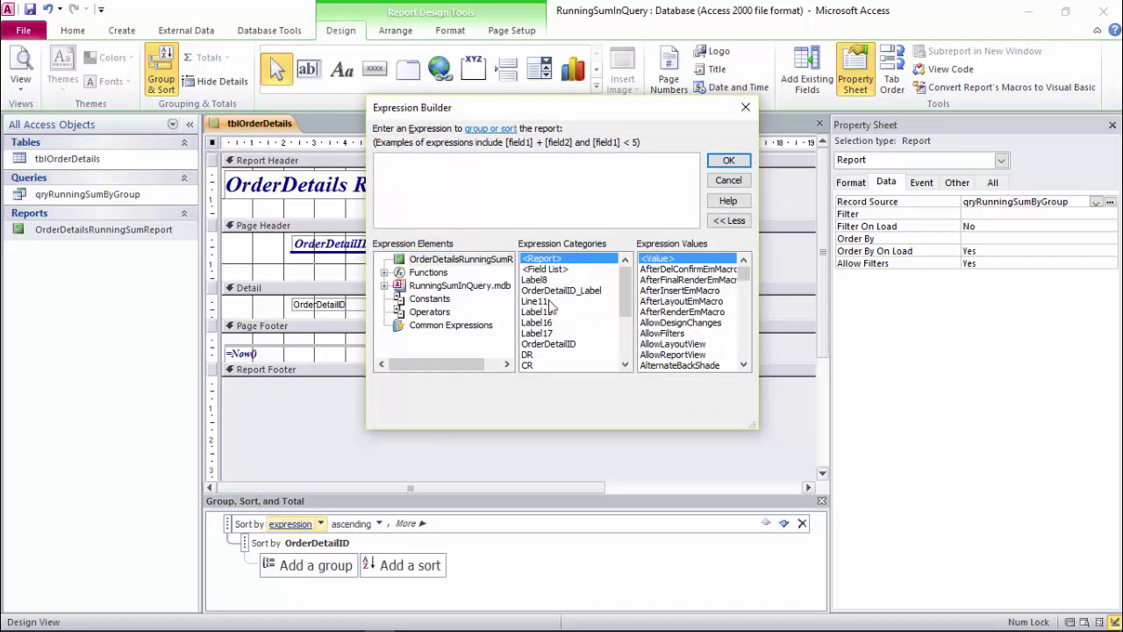
double_click(545, 344)
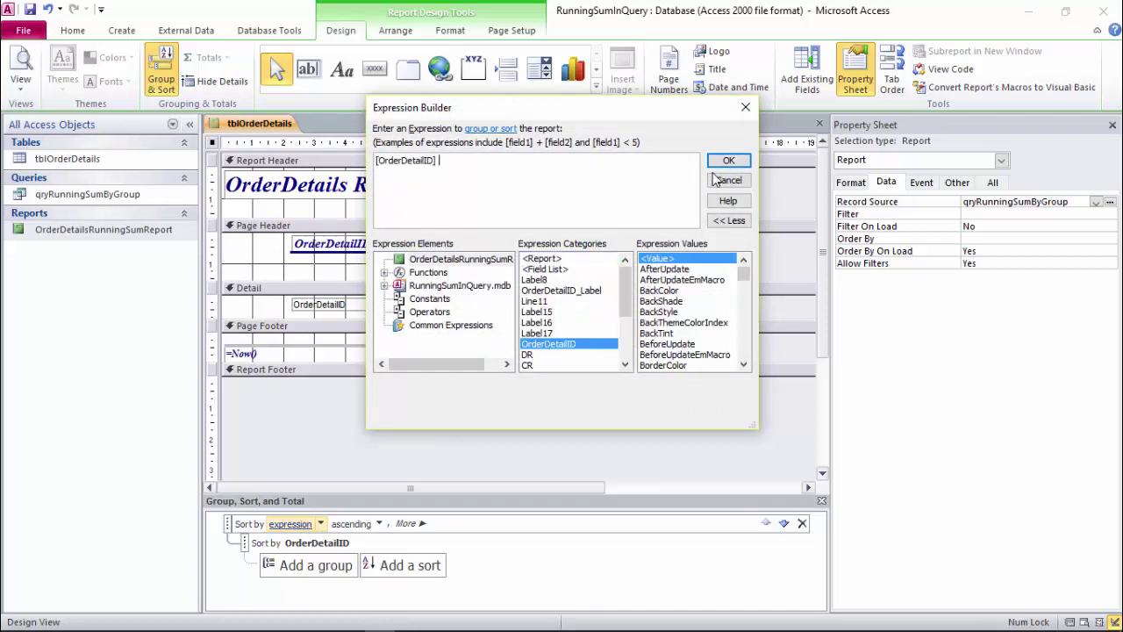
click(728, 160)
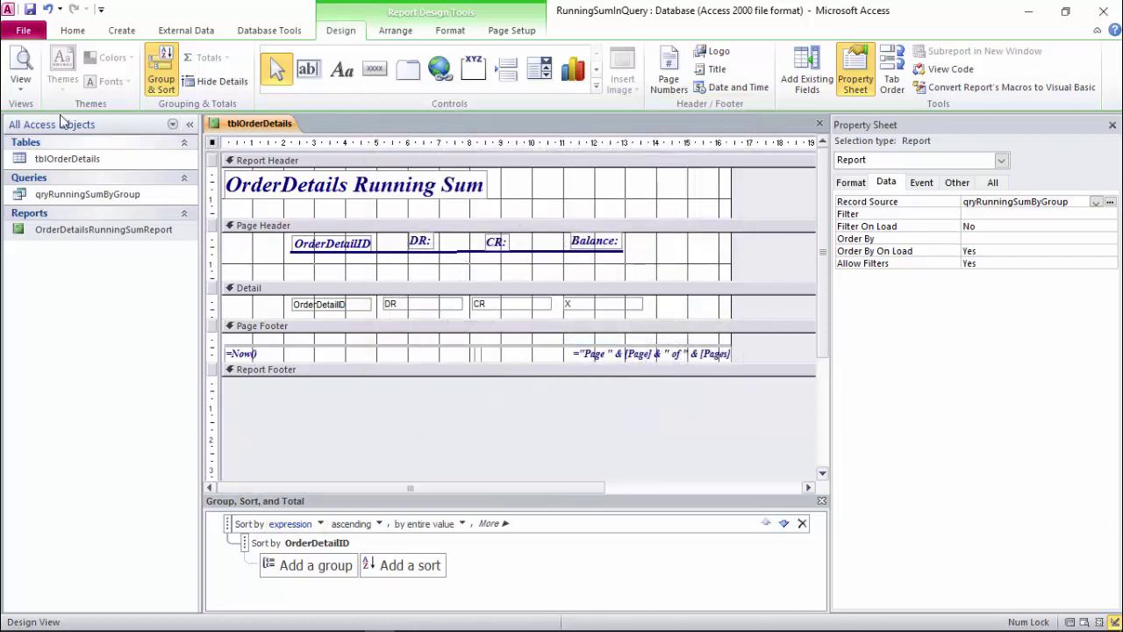
Step: Preview the report, then close it saving changes and close the RunningSumInQuery database
click(20, 66)
click(514, 376)
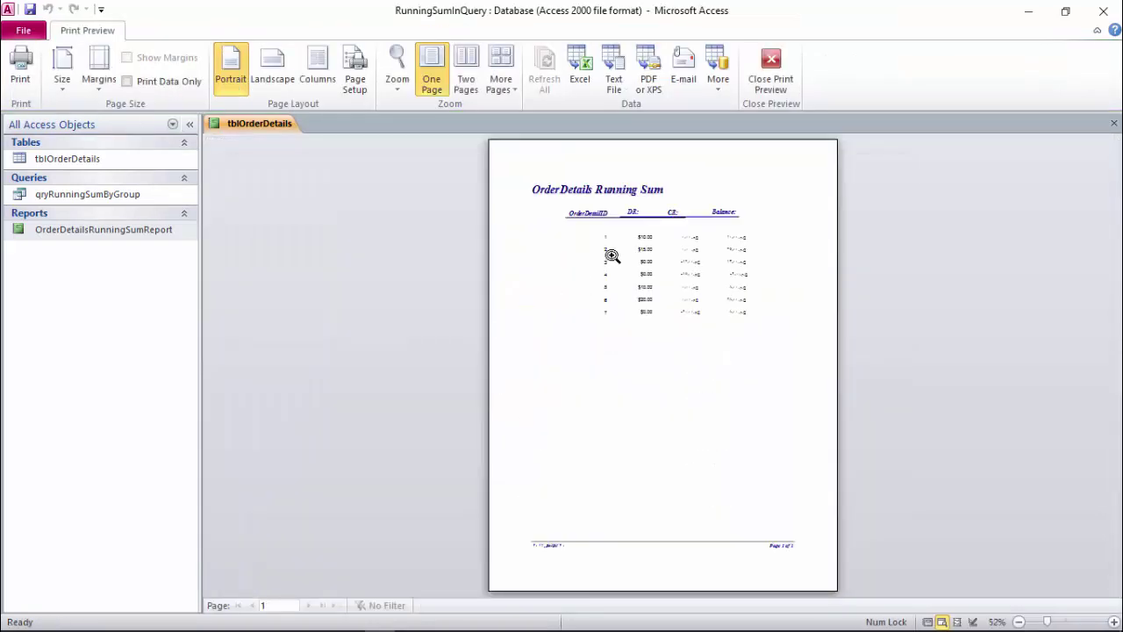
click(609, 251)
scroll(695, 353, up, 2)
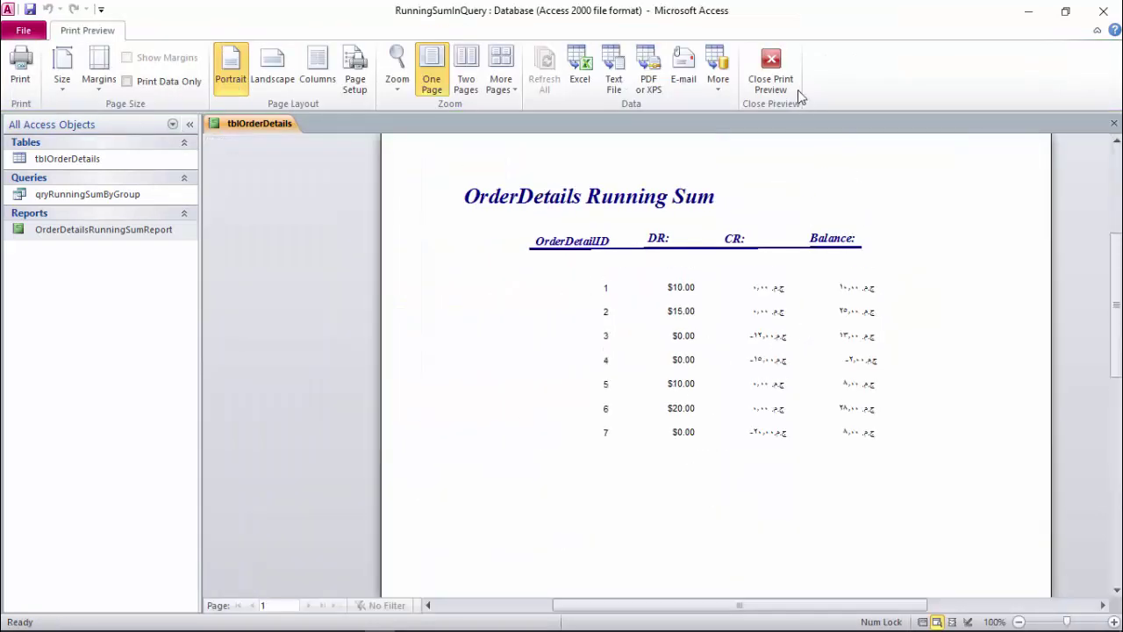
click(770, 70)
click(819, 123)
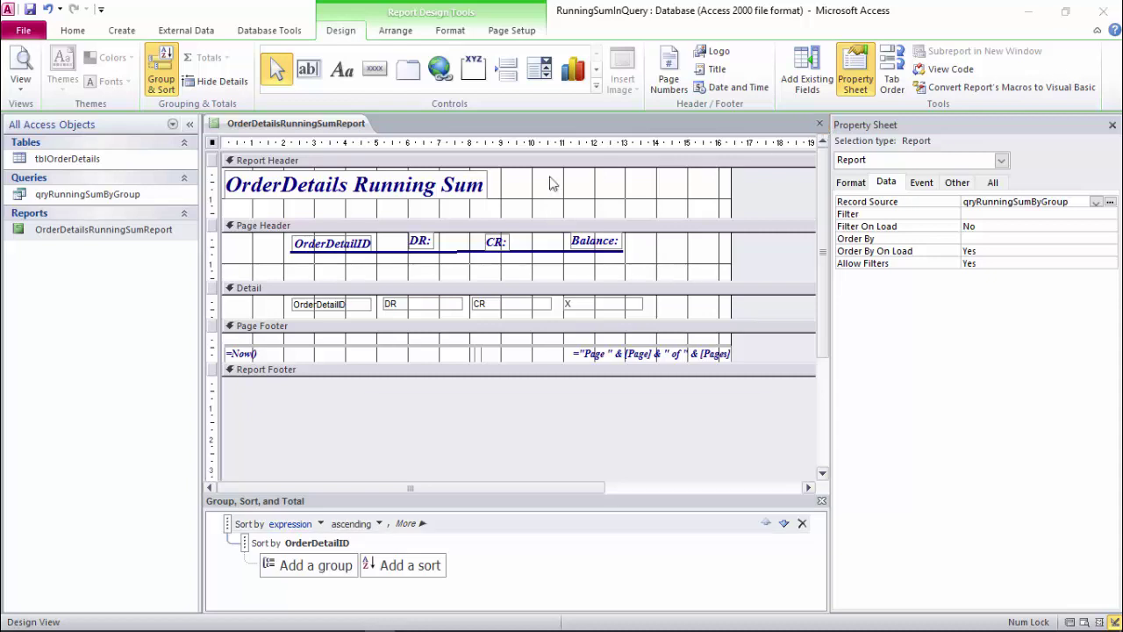
click(499, 369)
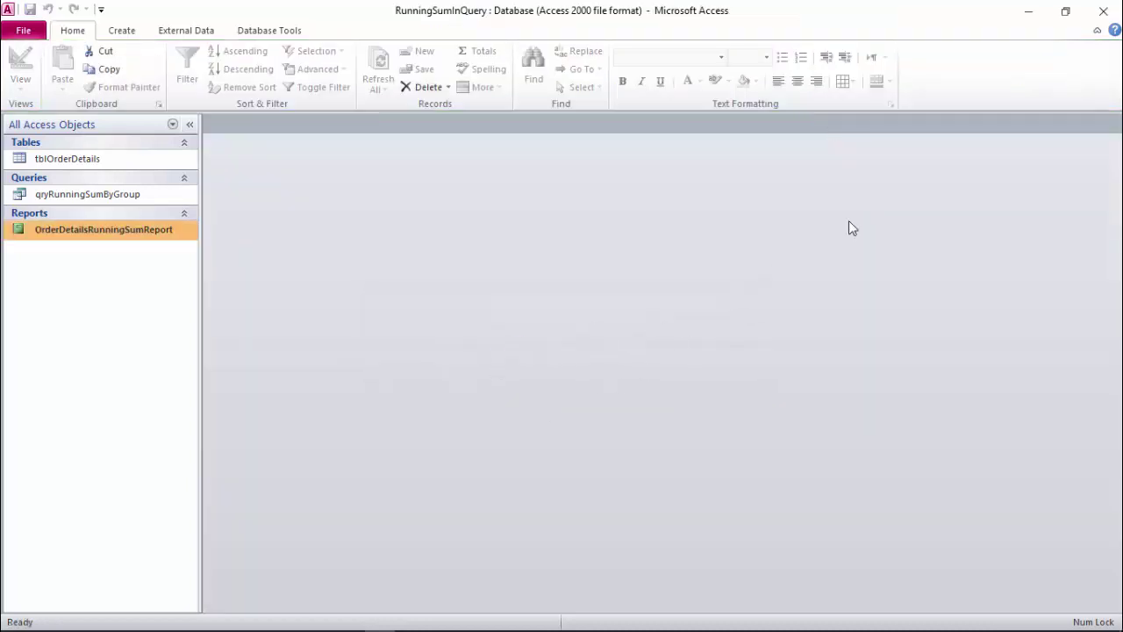
click(1103, 10)
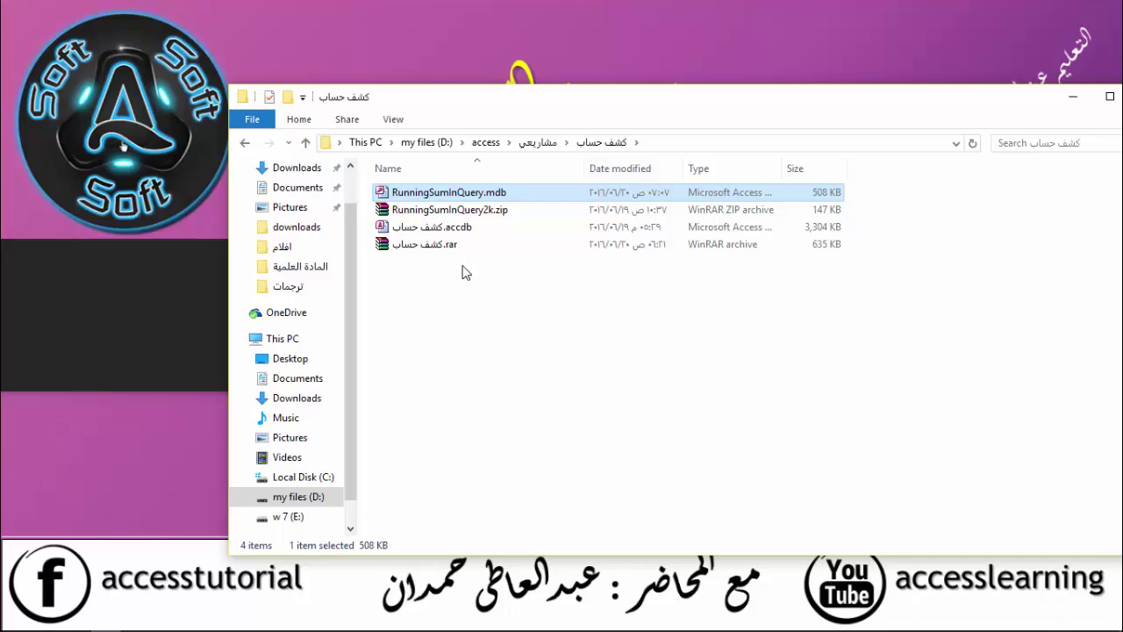
Step: Open the كشف حساب.accdb database from File Explorer
click(463, 228)
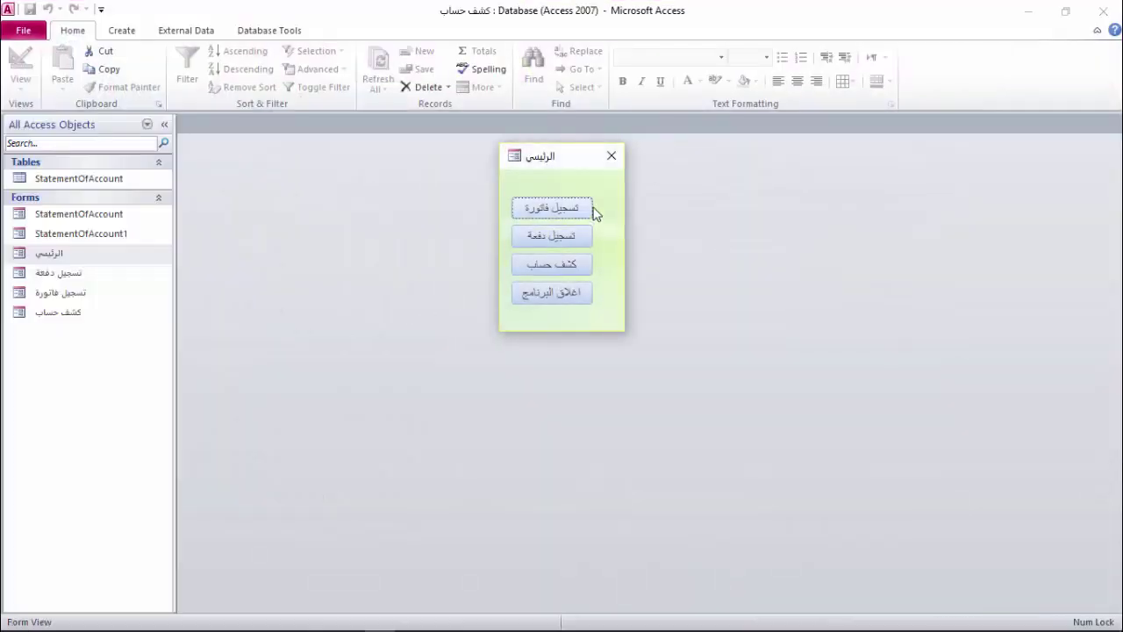
Step: Close the main form, open the StatementOfAccount table and check record 20's Debit, Credit and Balance
click(614, 155)
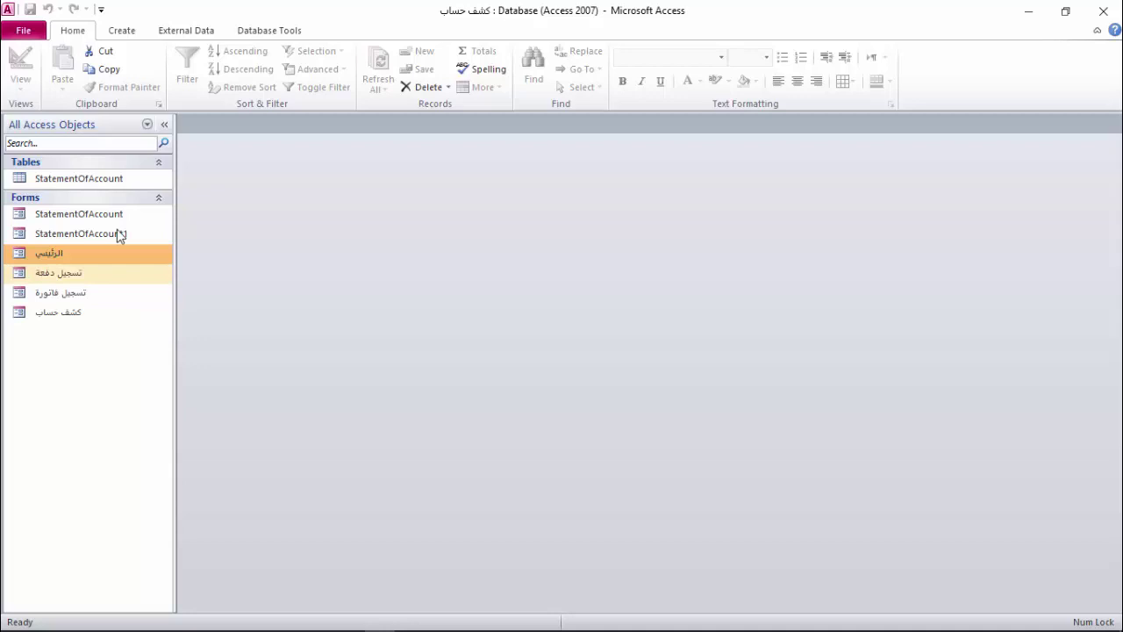
double_click(88, 180)
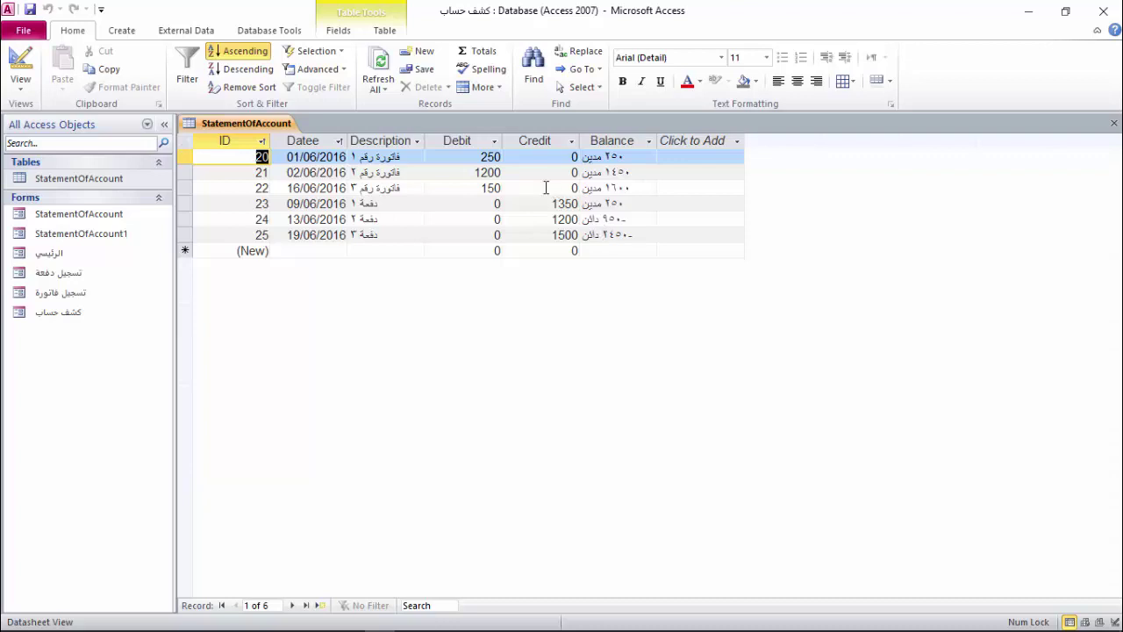
click(480, 157)
click(542, 161)
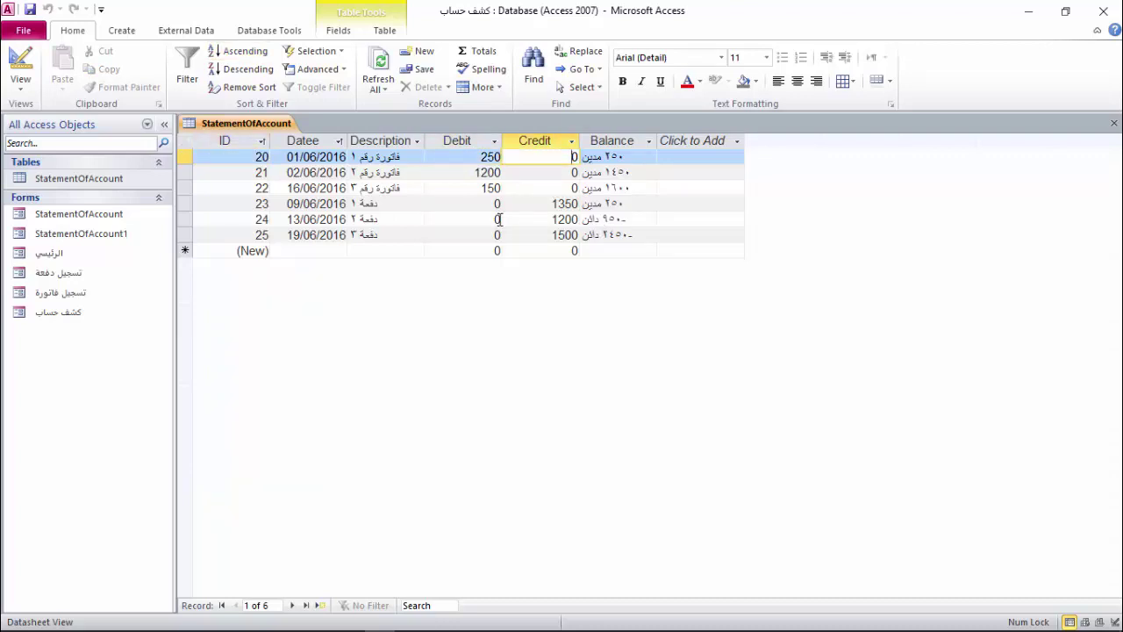
click(605, 158)
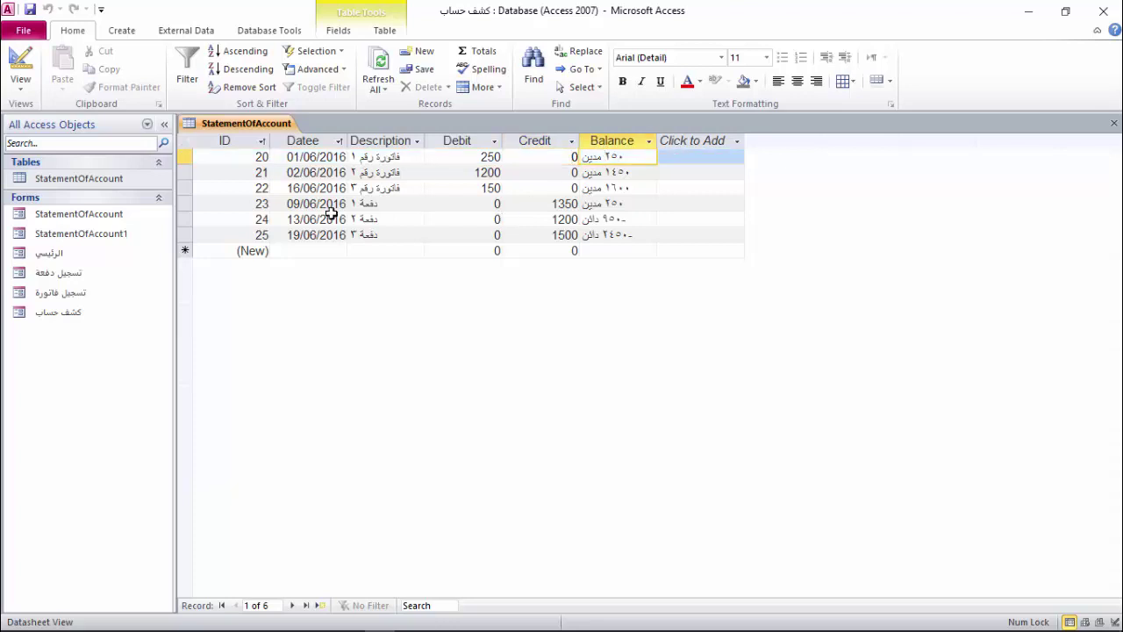
click(465, 160)
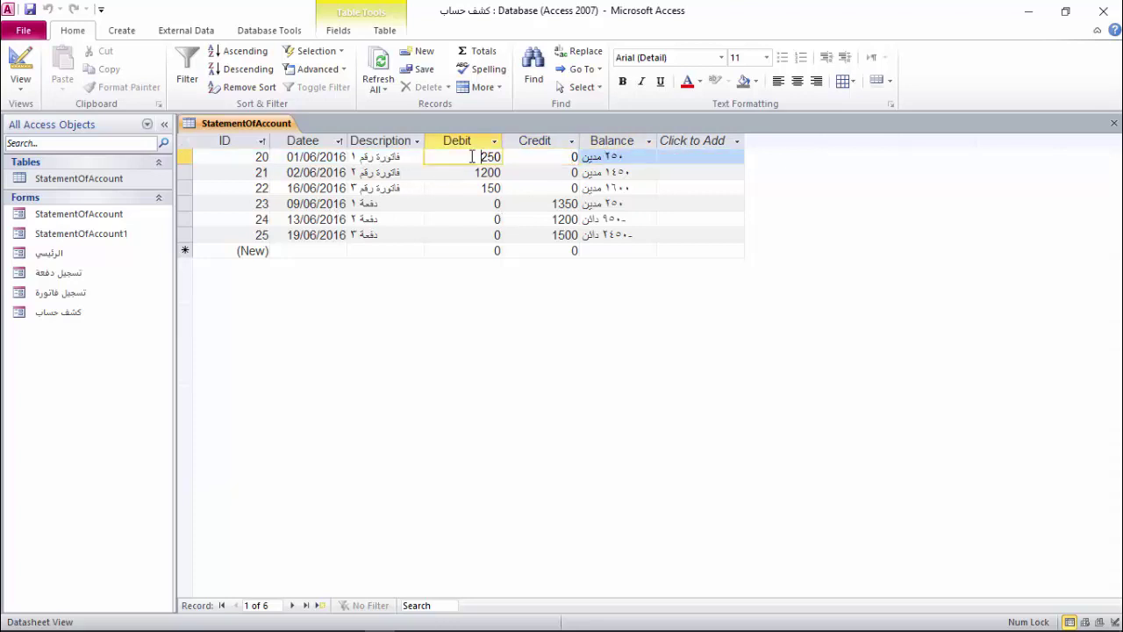
click(571, 158)
click(609, 158)
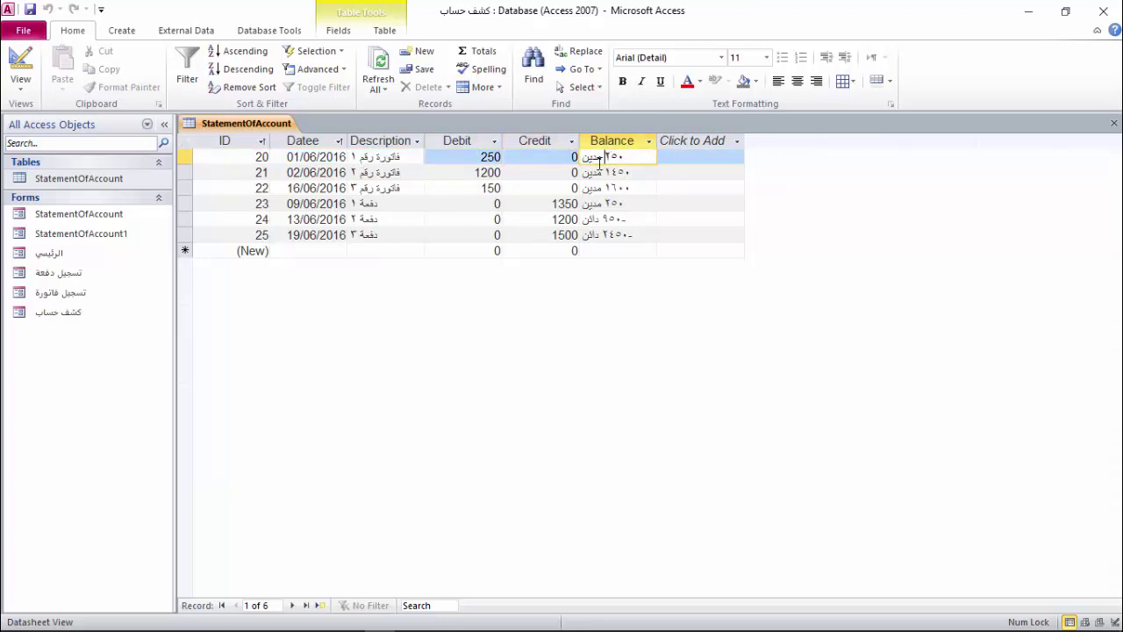
Step: Review records 21–24, including Debit 150, Credit 1350 and the credit-marked Balance, then close the table
click(464, 174)
click(551, 172)
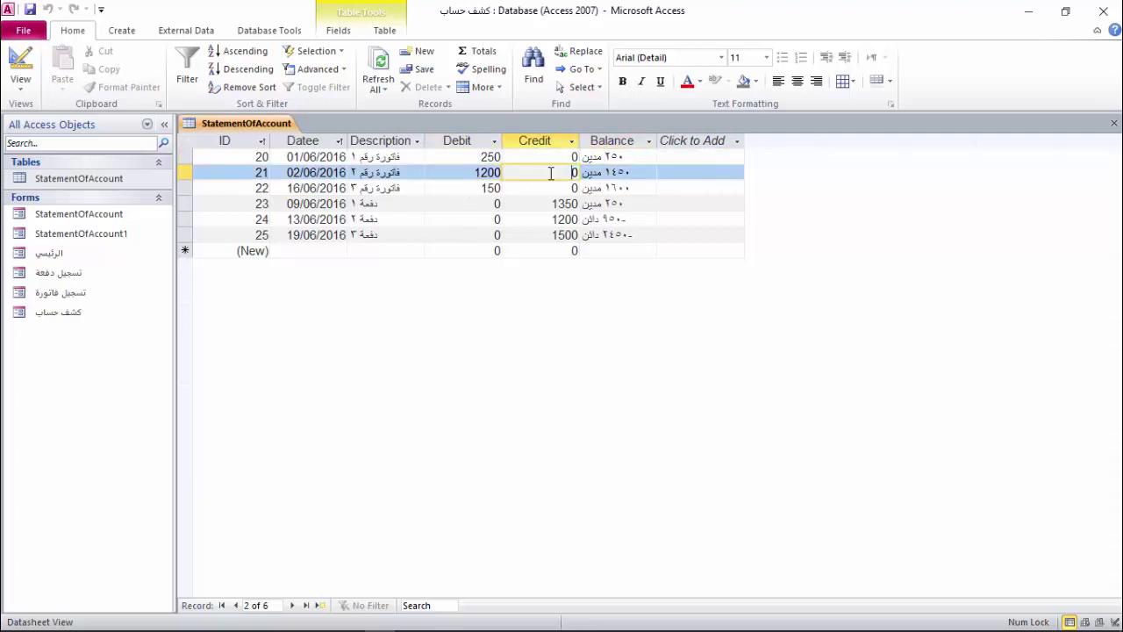
click(634, 172)
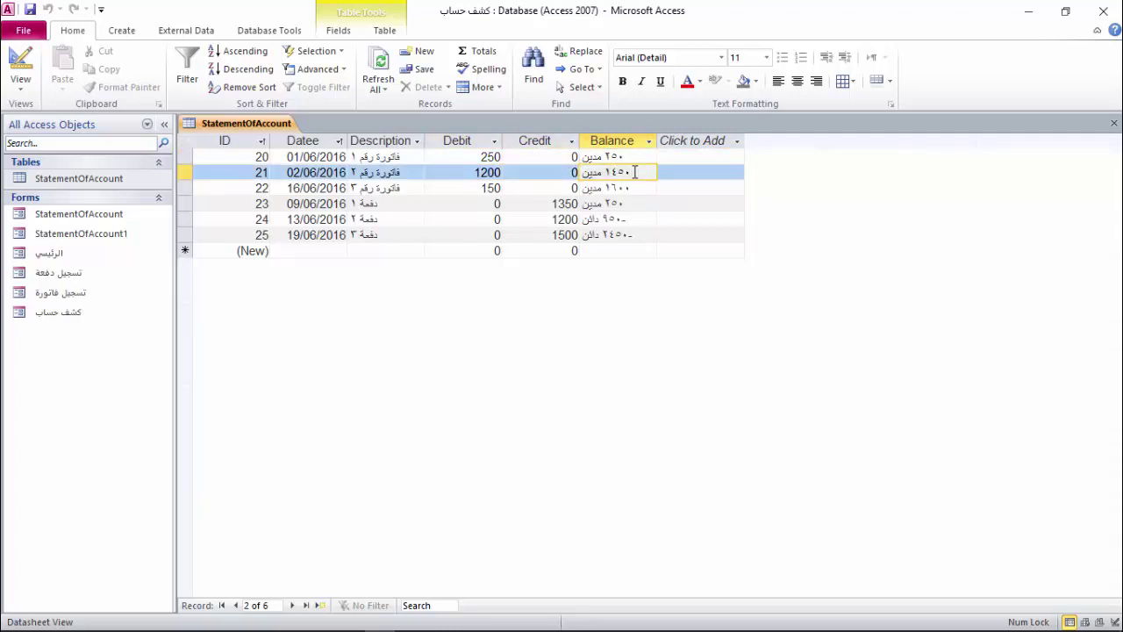
click(626, 156)
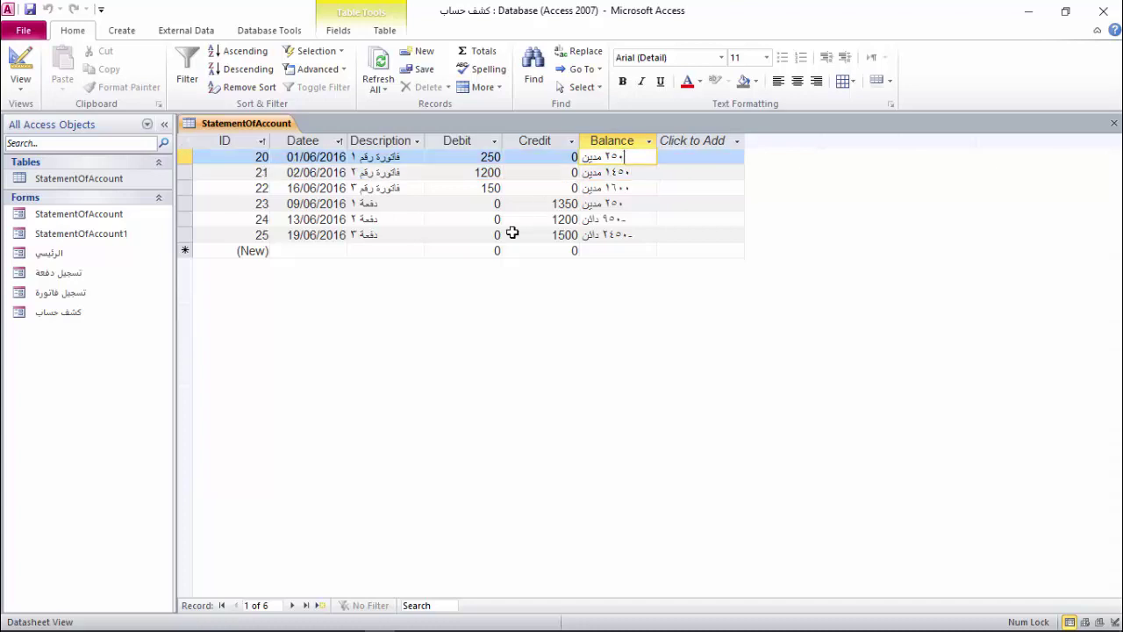
click(480, 188)
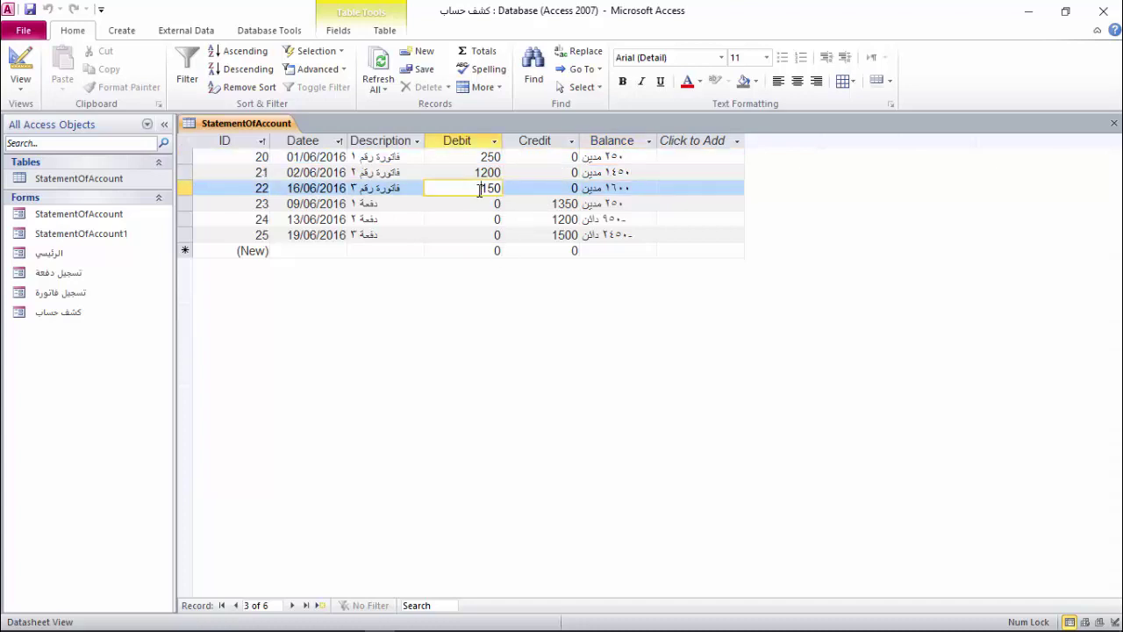
click(540, 204)
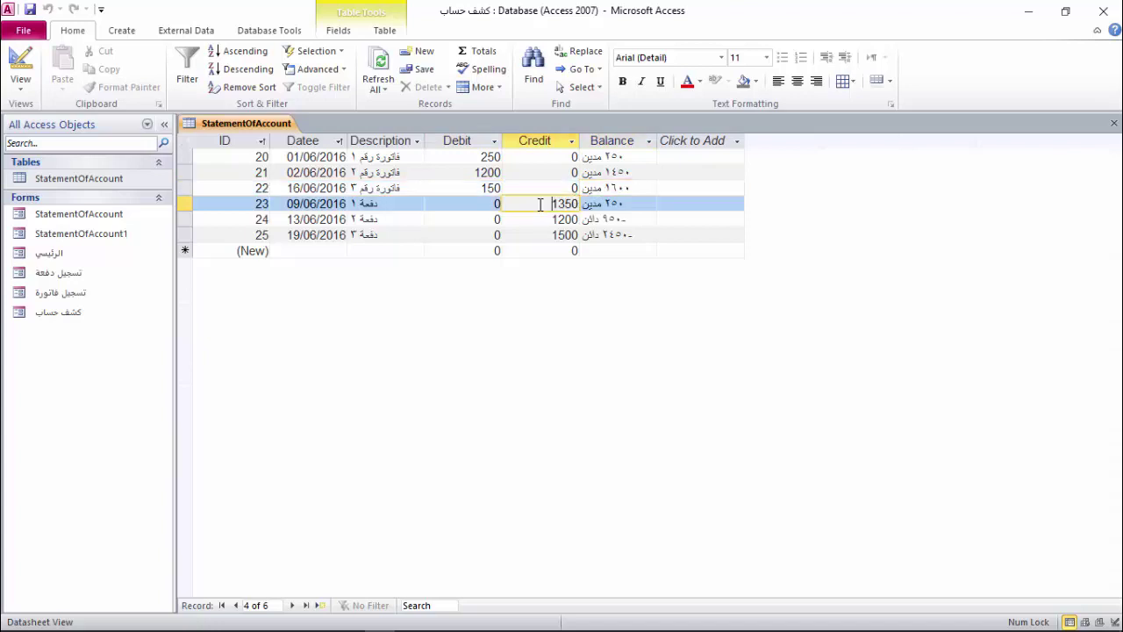
click(628, 202)
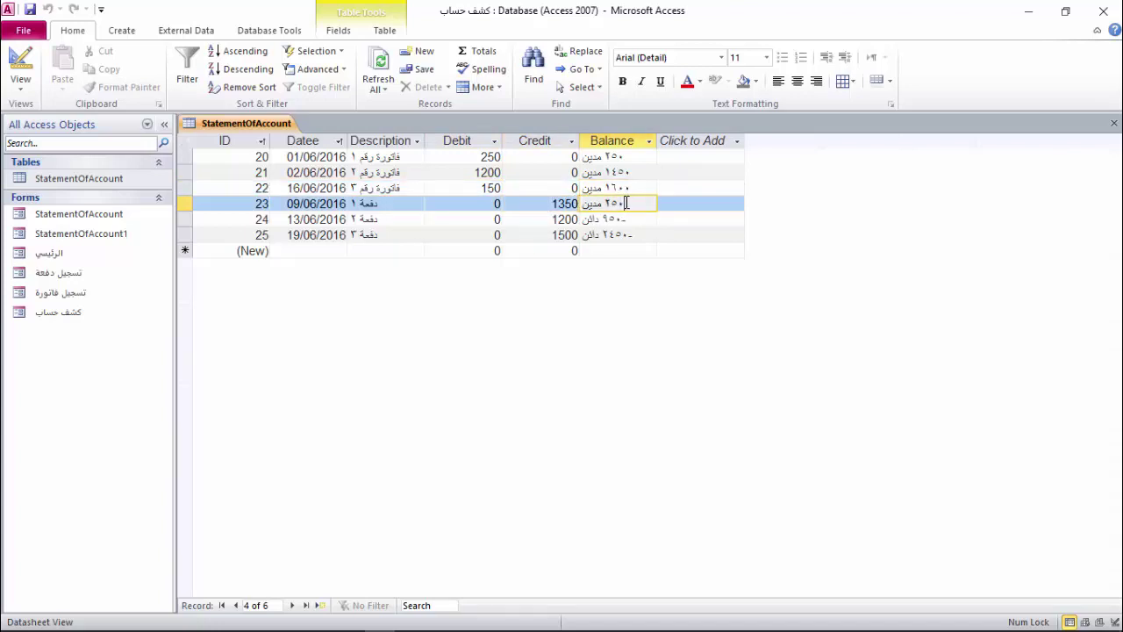
click(561, 220)
click(638, 219)
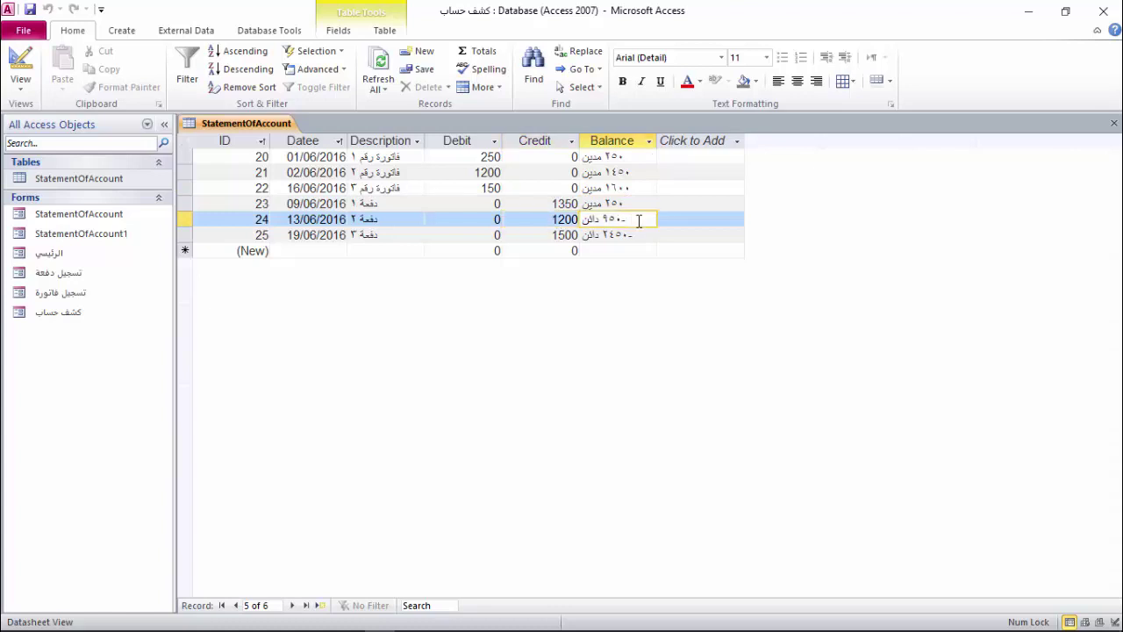
click(590, 205)
click(584, 219)
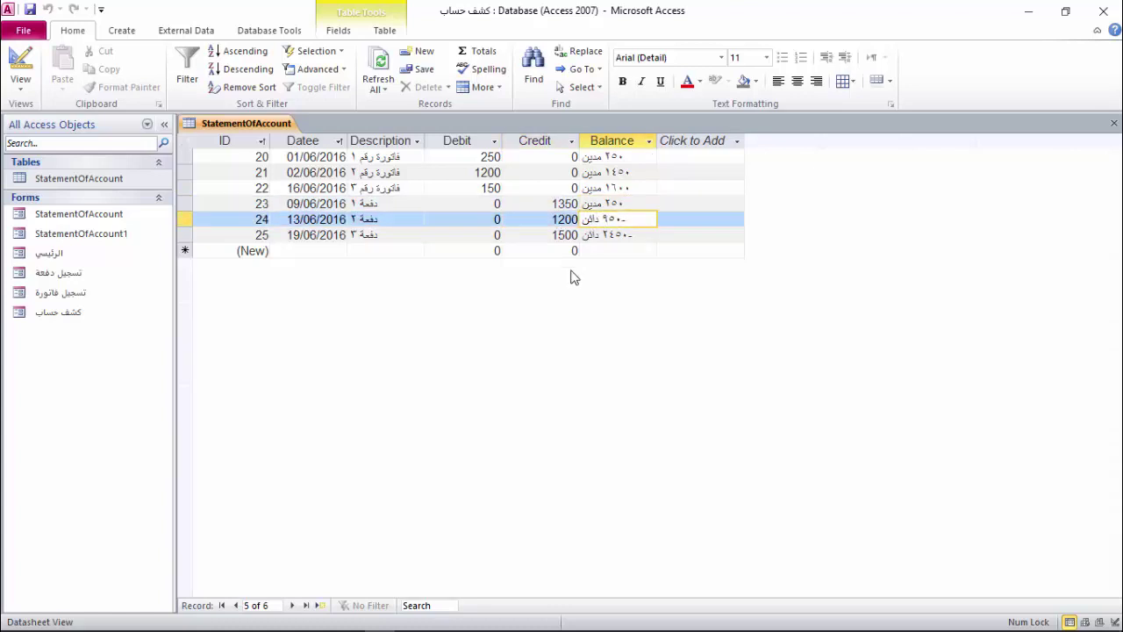
click(1114, 123)
Step: Inspect StatementOfAccount in Design View: Balance is a Text field and Order By is ID, Datee
right_click(107, 175)
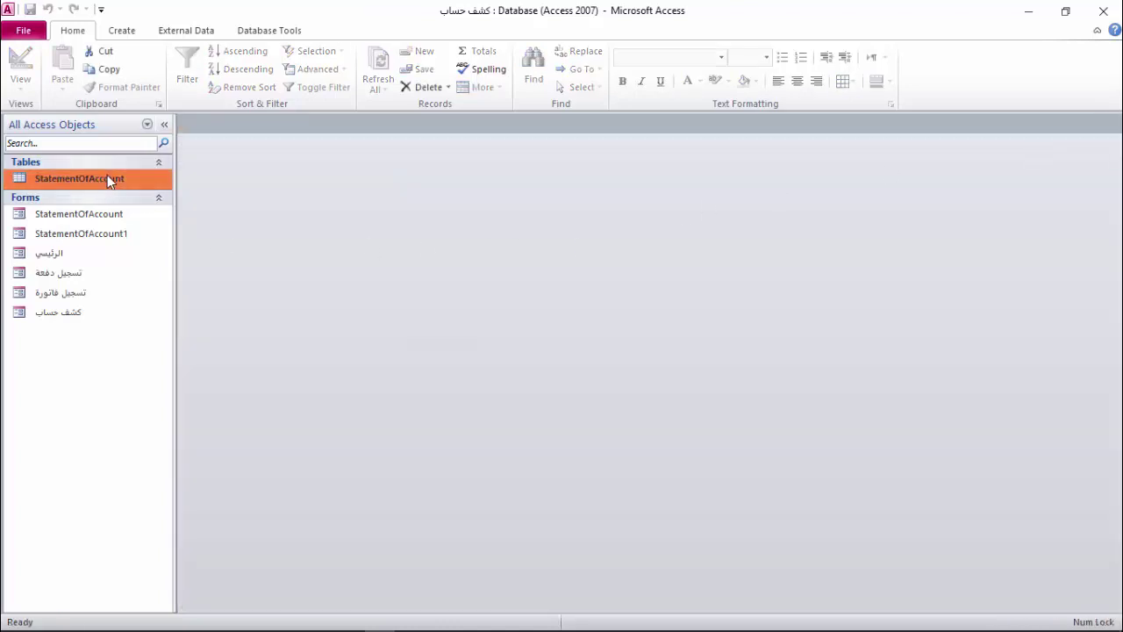
click(116, 201)
click(305, 233)
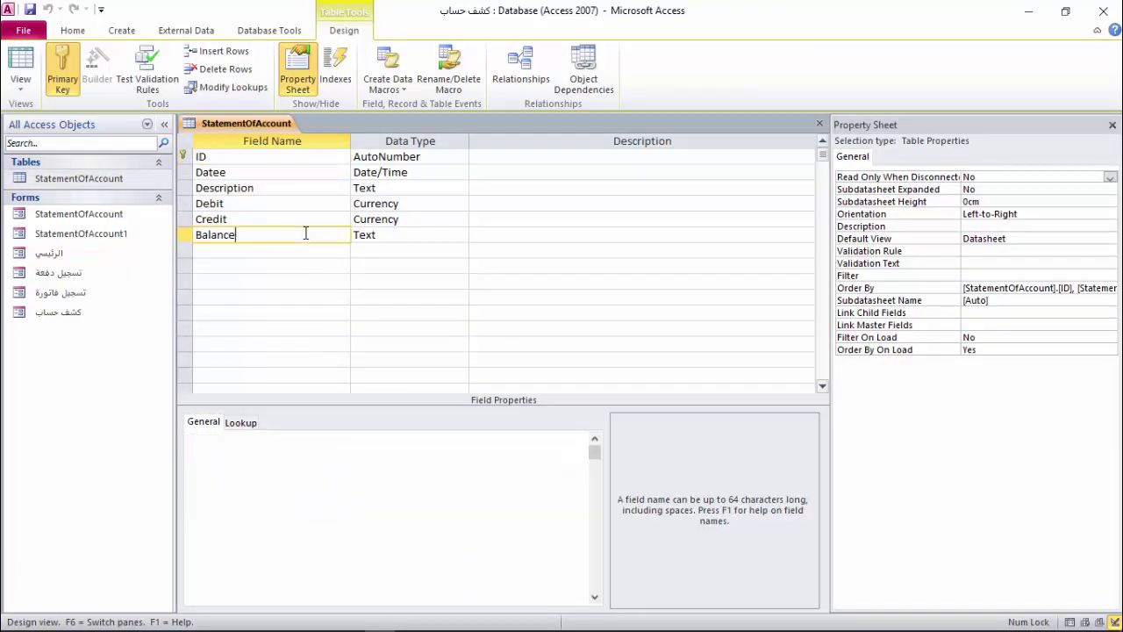
click(245, 220)
click(245, 202)
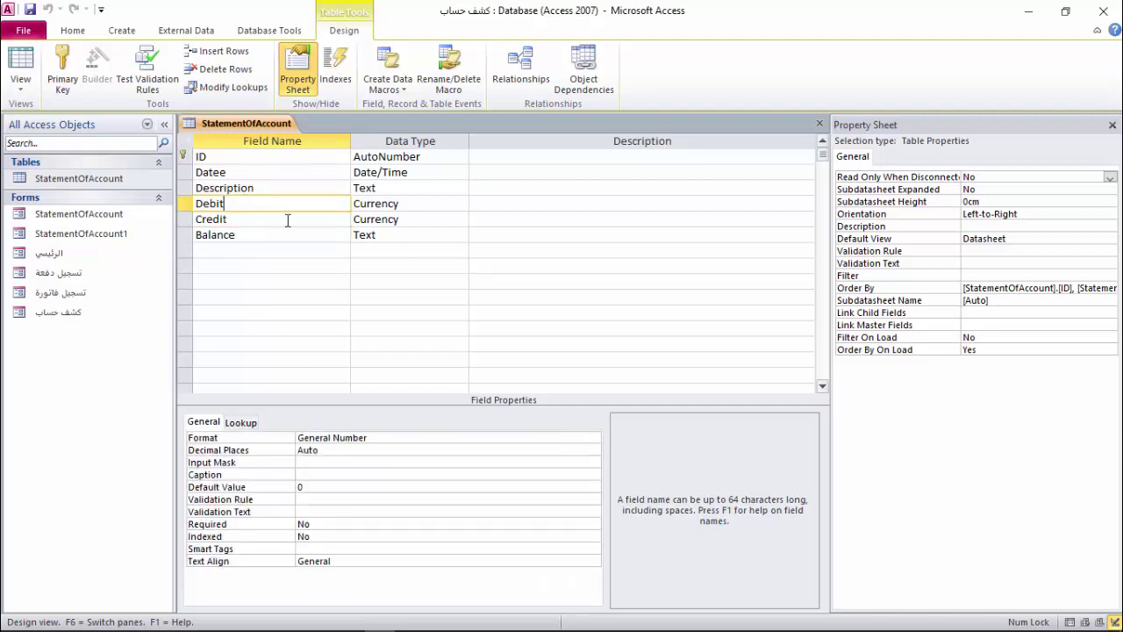
click(227, 237)
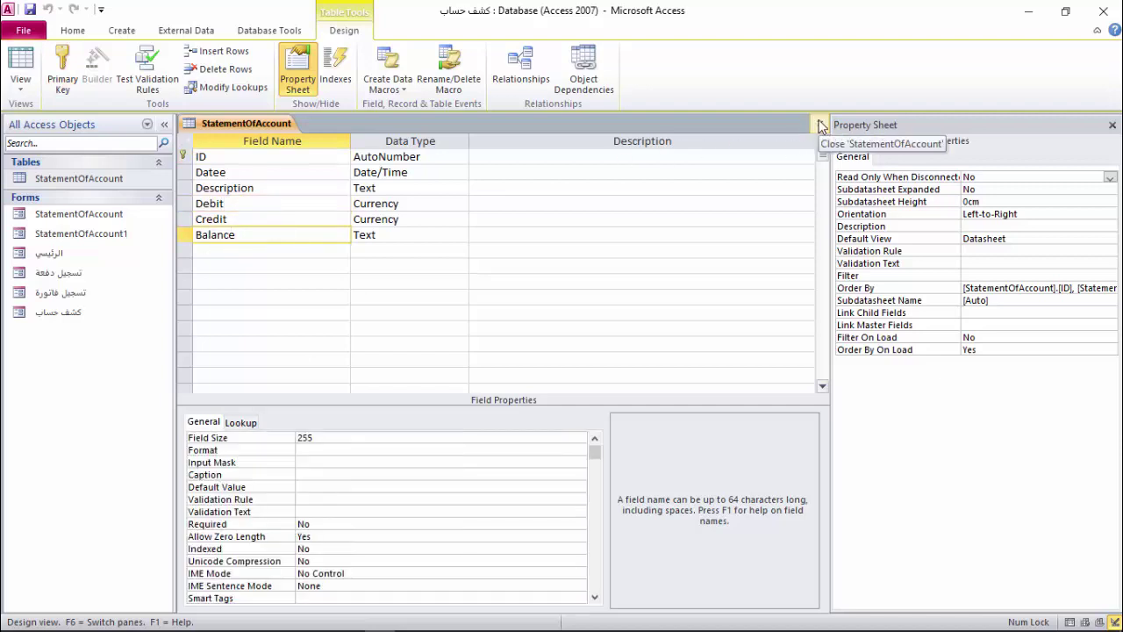
click(1066, 290)
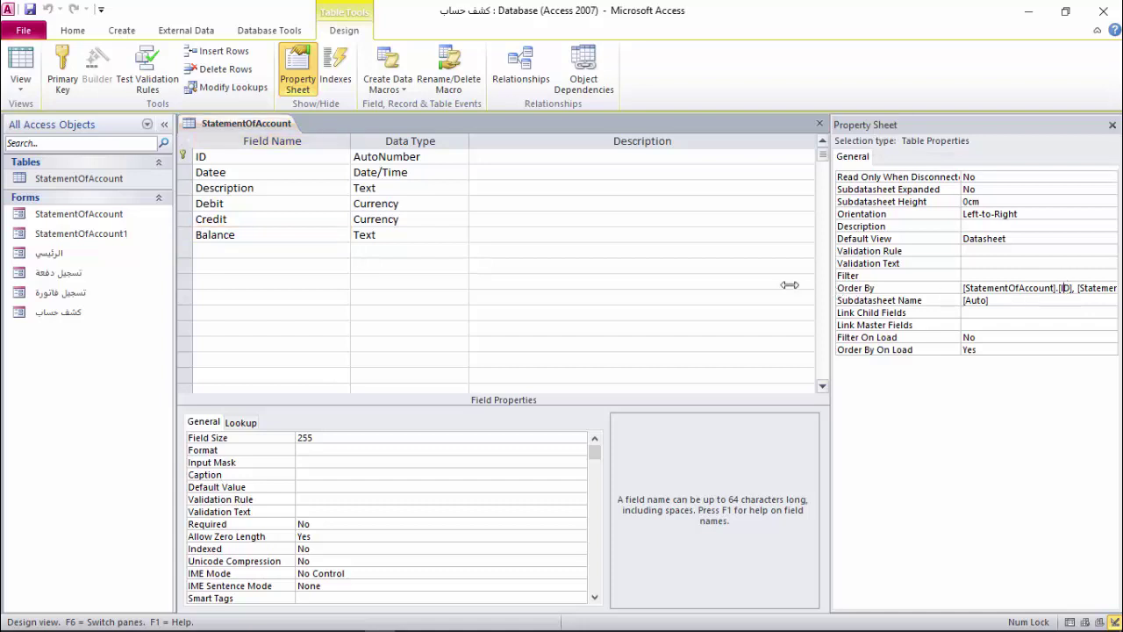
drag(838, 289, 641, 298)
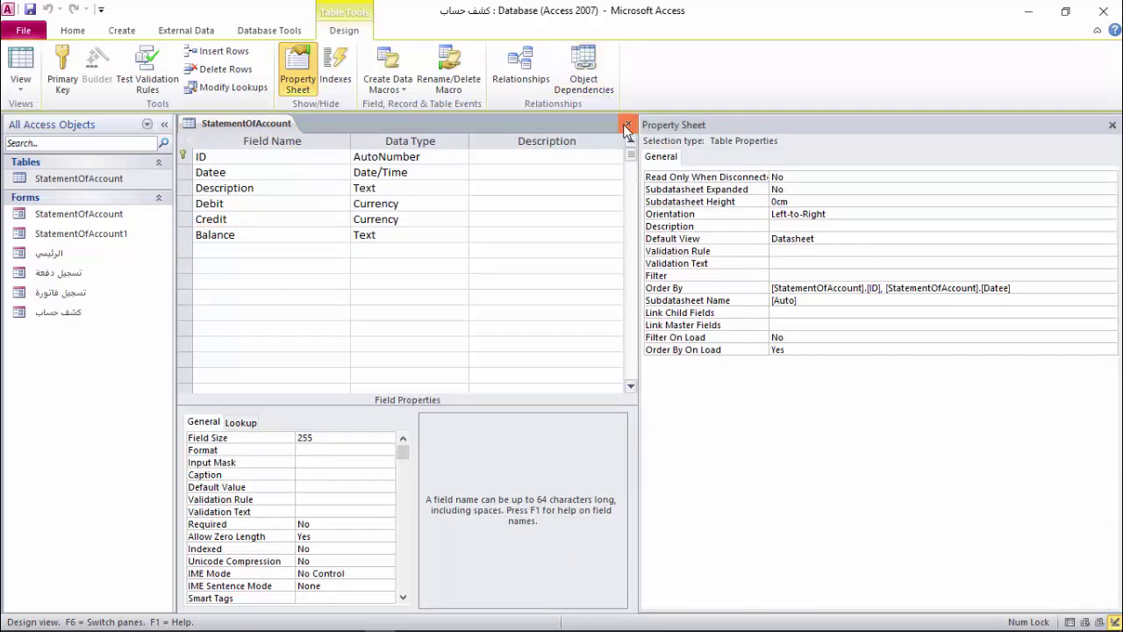
click(628, 123)
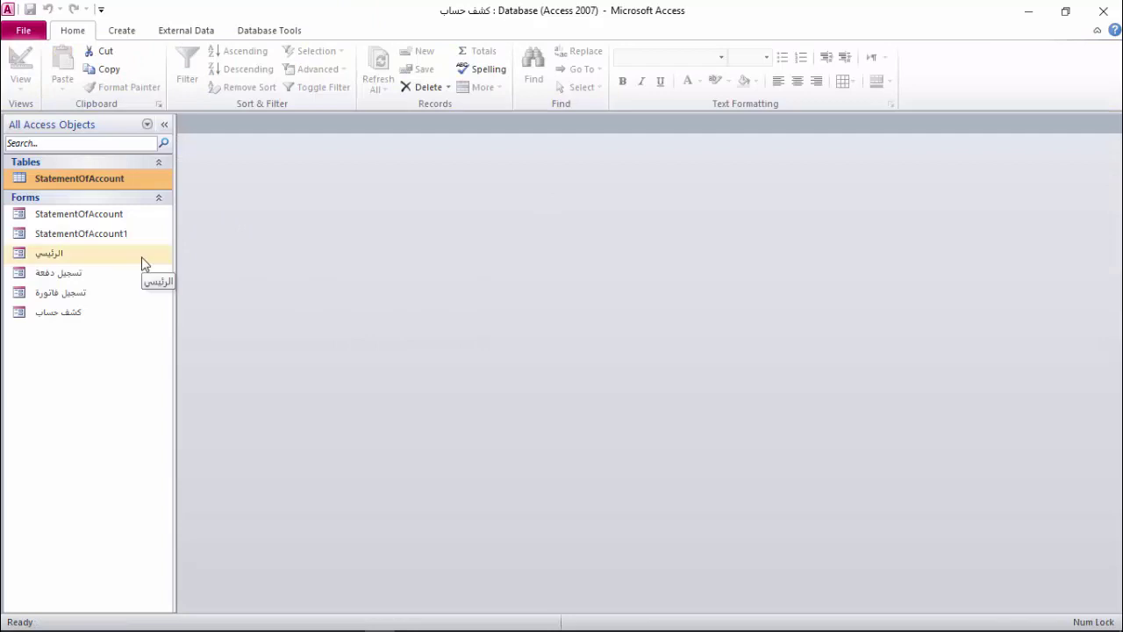
Step: Open the StatementOfAccount form from the navigation list
click(29, 261)
key(Down)
key(Down)
key(Down)
double_click(76, 215)
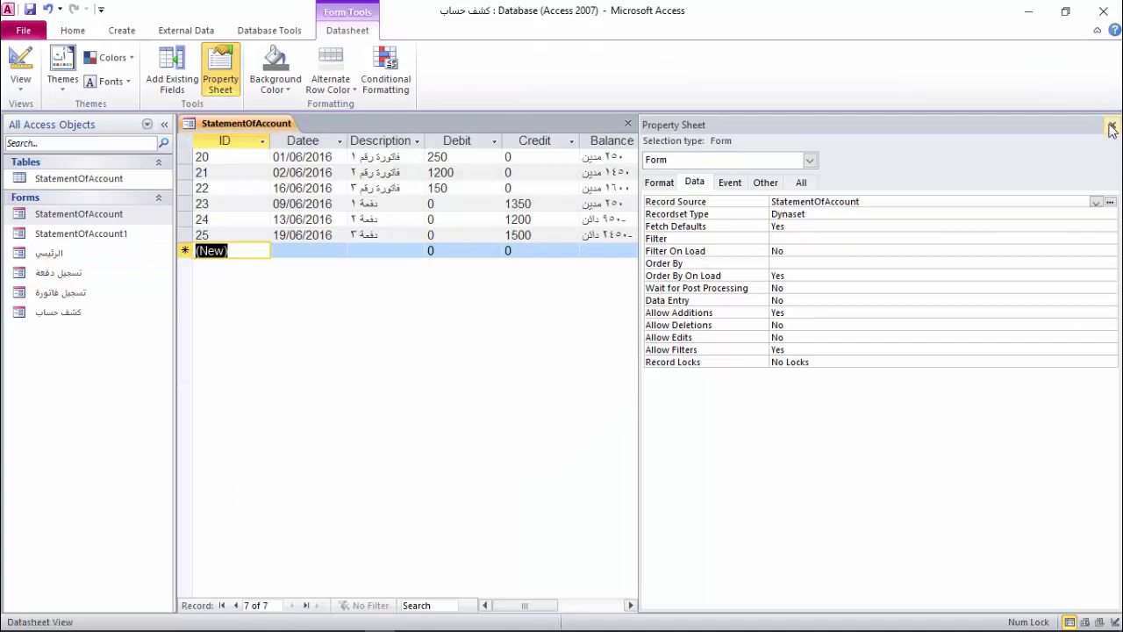
click(1112, 129)
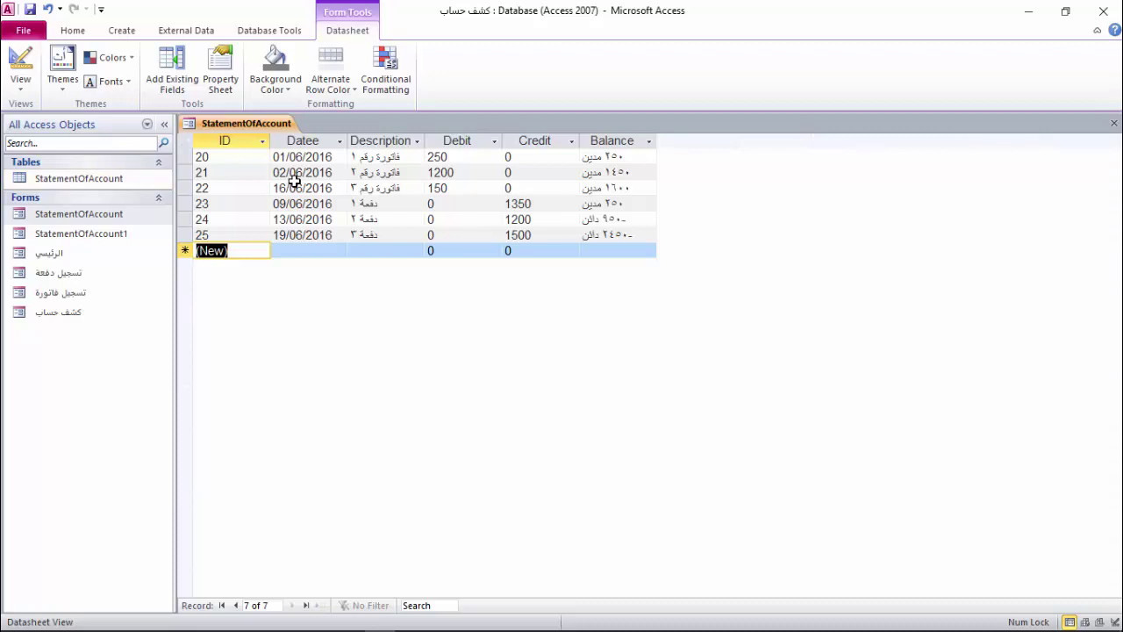
Step: Bring up the form's On Load event code from the Property Sheet's Event tab
click(220, 68)
click(659, 183)
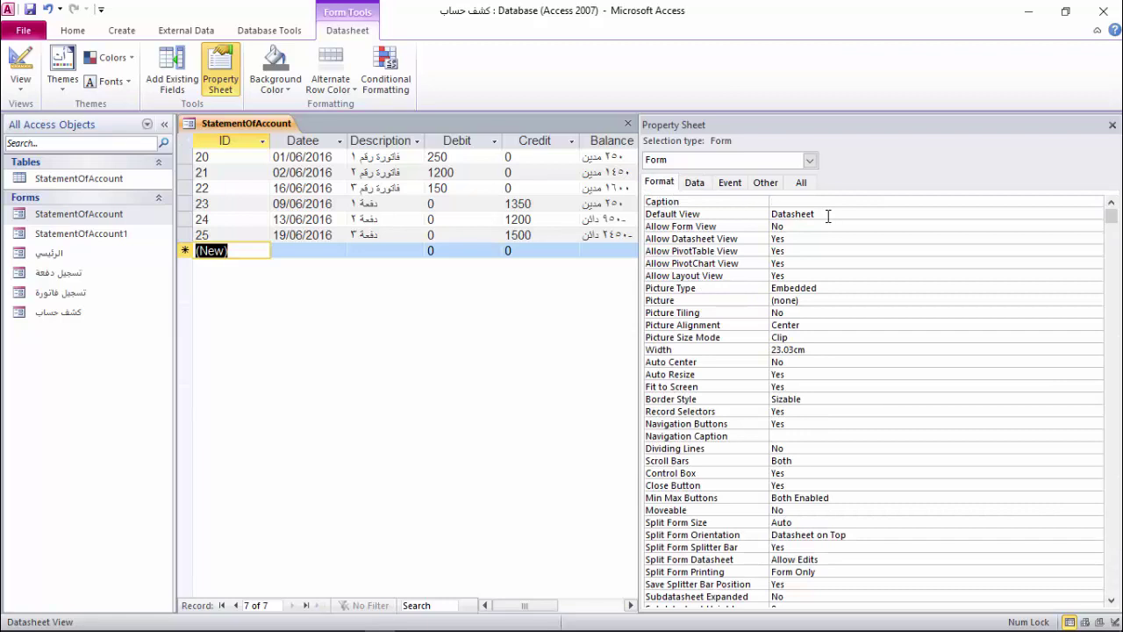
click(730, 182)
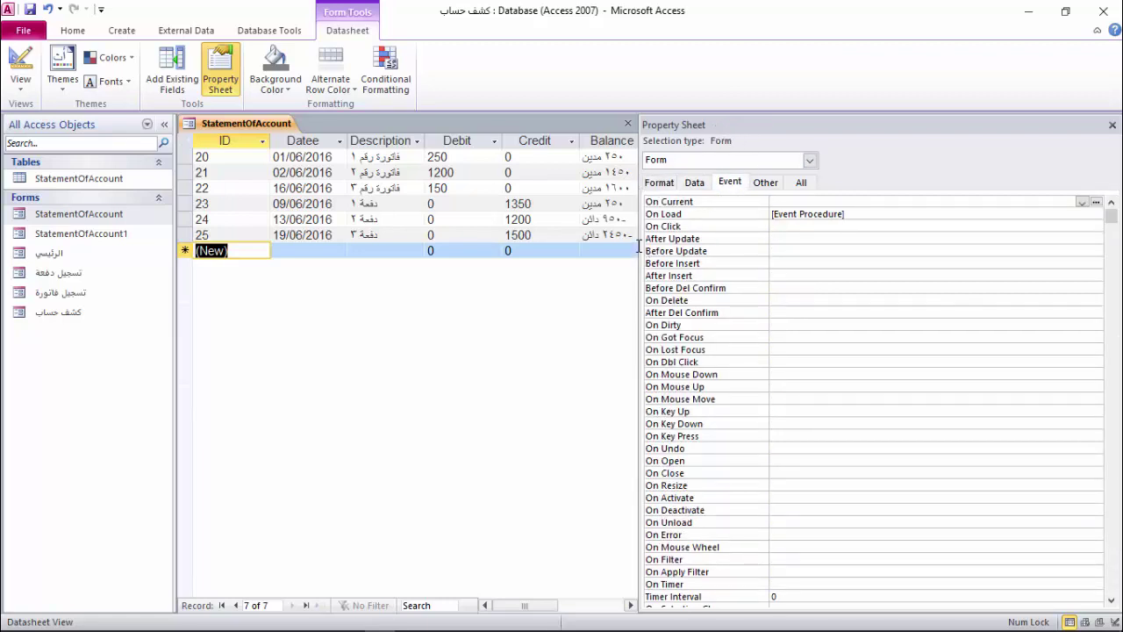
drag(638, 248, 744, 249)
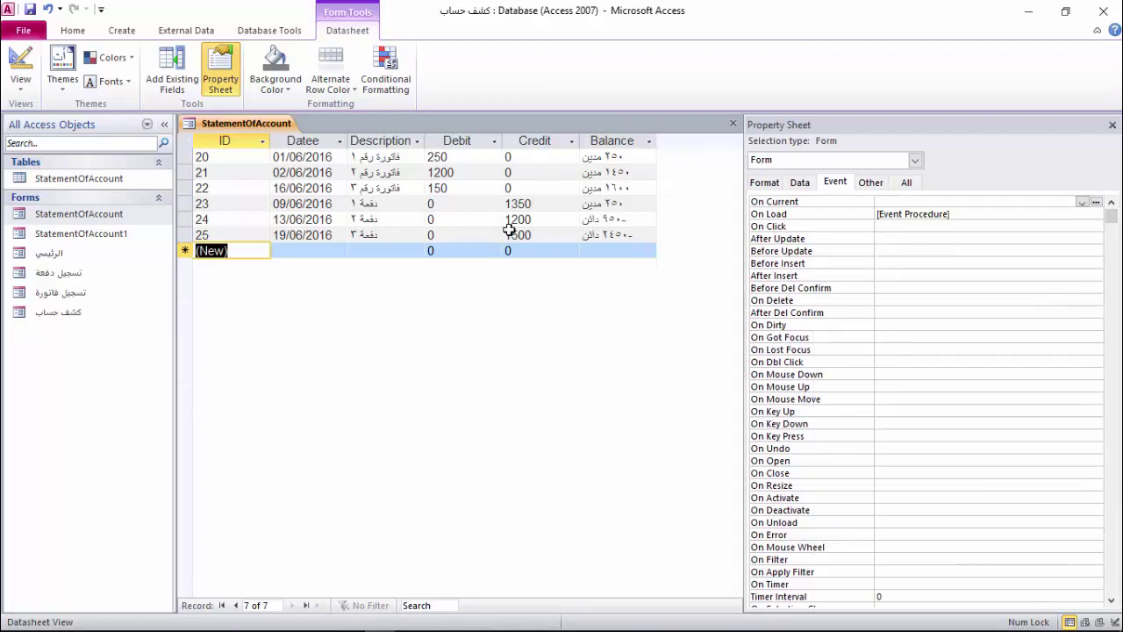
click(963, 213)
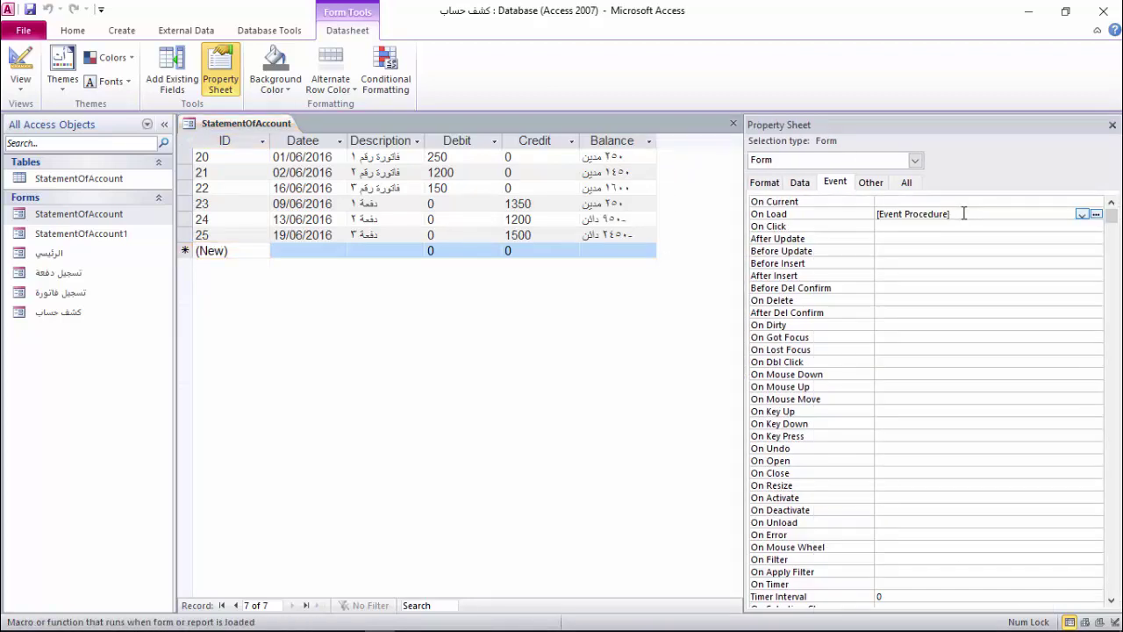
click(1096, 214)
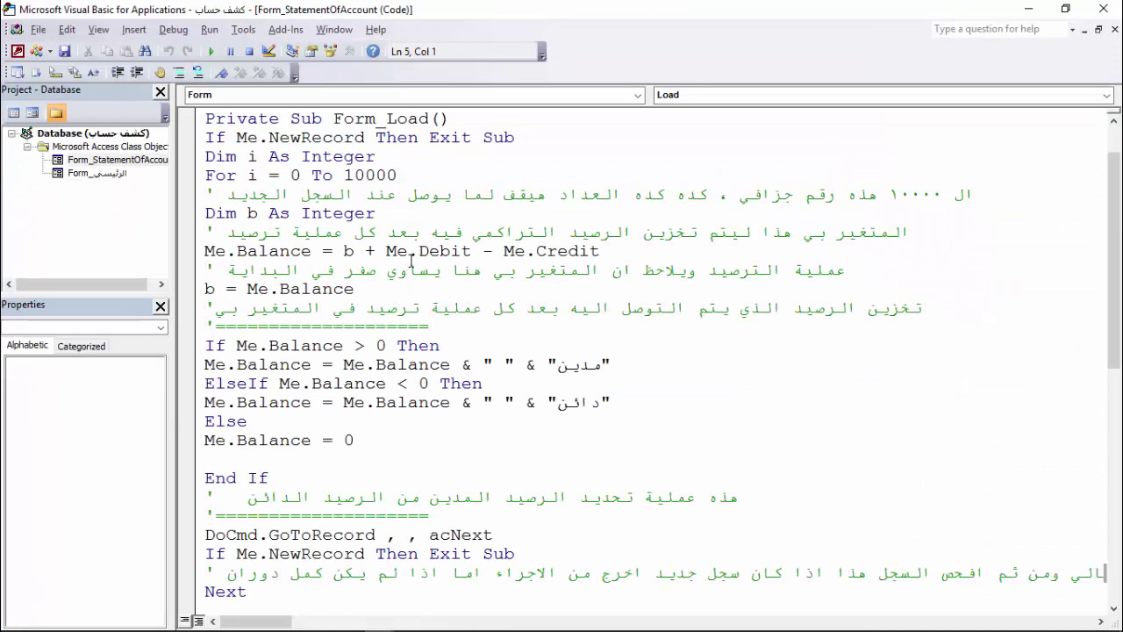
Step: Highlight the opening If Me.NewRecord Then Exit Sub check
drag(231, 137, 357, 138)
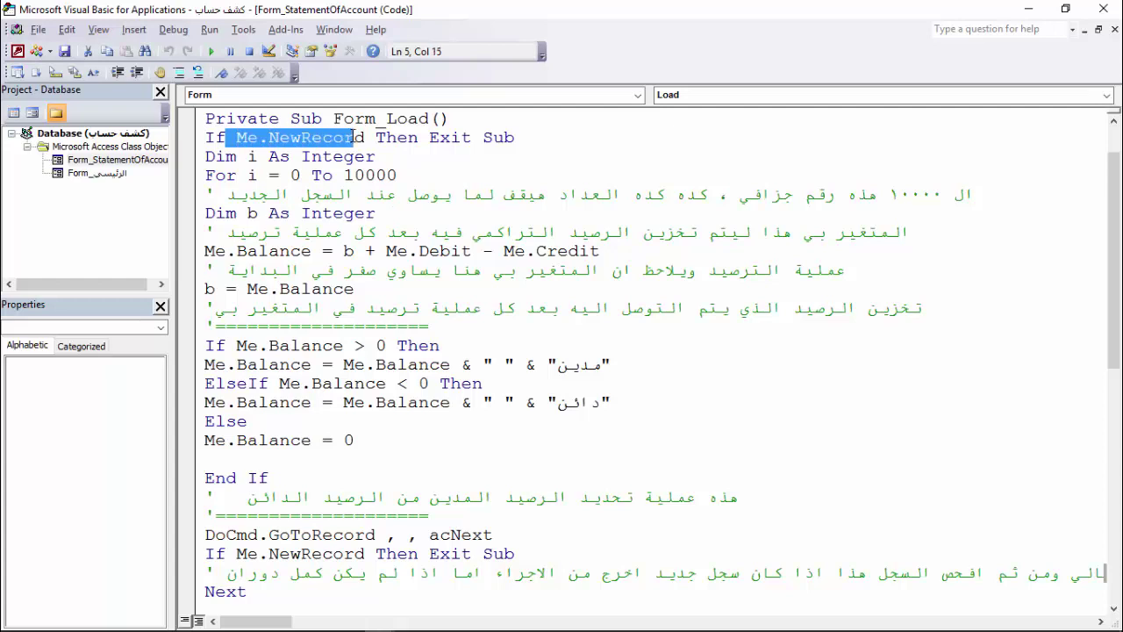
drag(357, 138, 497, 137)
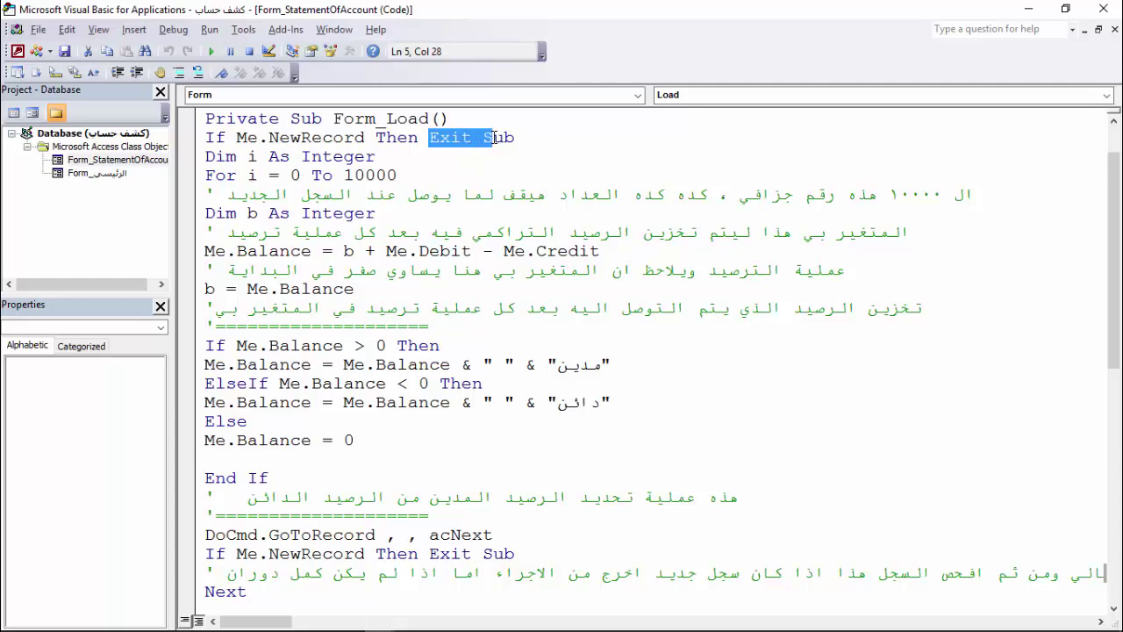
click(327, 138)
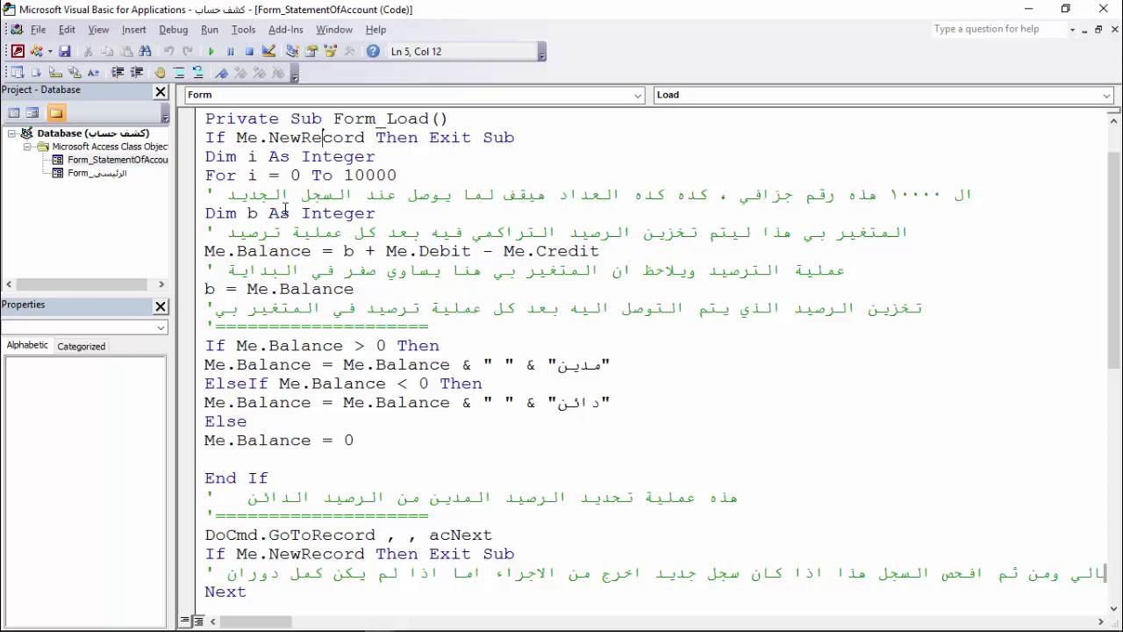
Step: Point out the Dim i As Integer loop-counter declaration, part by part
click(235, 158)
drag(236, 158, 212, 158)
click(302, 156)
double_click(235, 158)
double_click(255, 158)
click(253, 156)
drag(259, 156, 377, 156)
click(311, 250)
Step: Highlight the For loop's start value 0, limit 10000, and the number in its comment
double_click(219, 175)
double_click(296, 175)
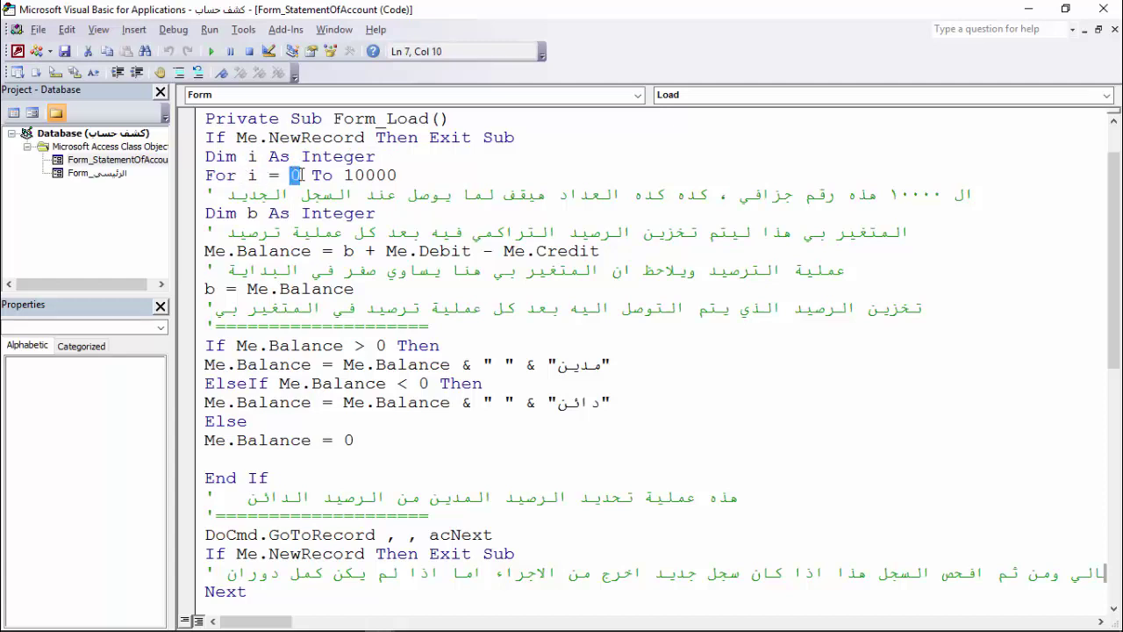
double_click(360, 176)
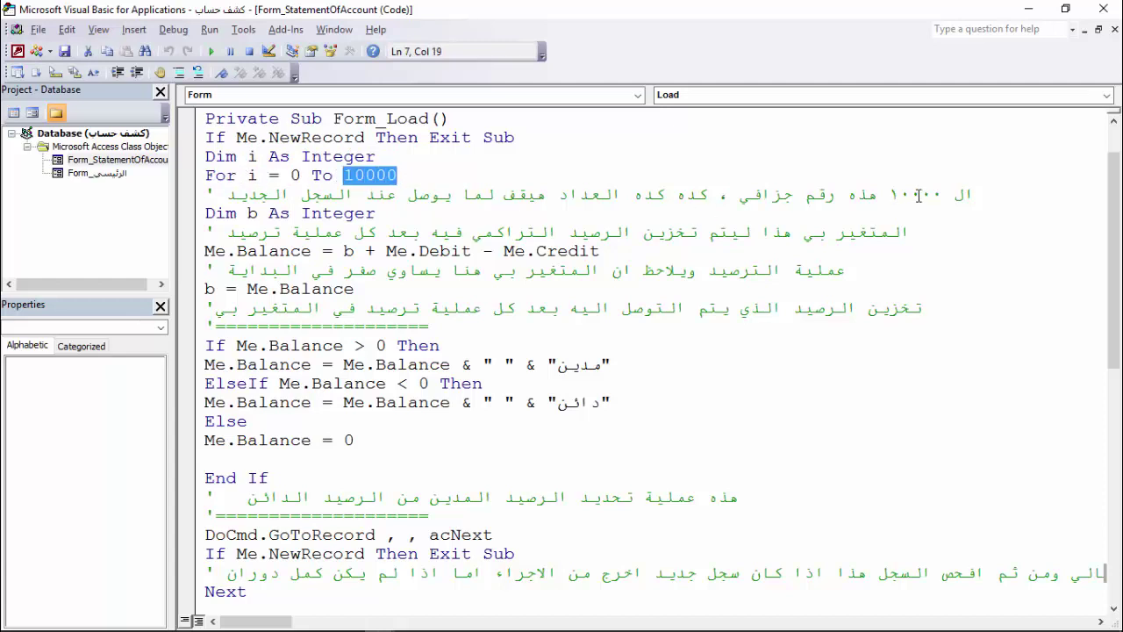
drag(938, 192, 888, 192)
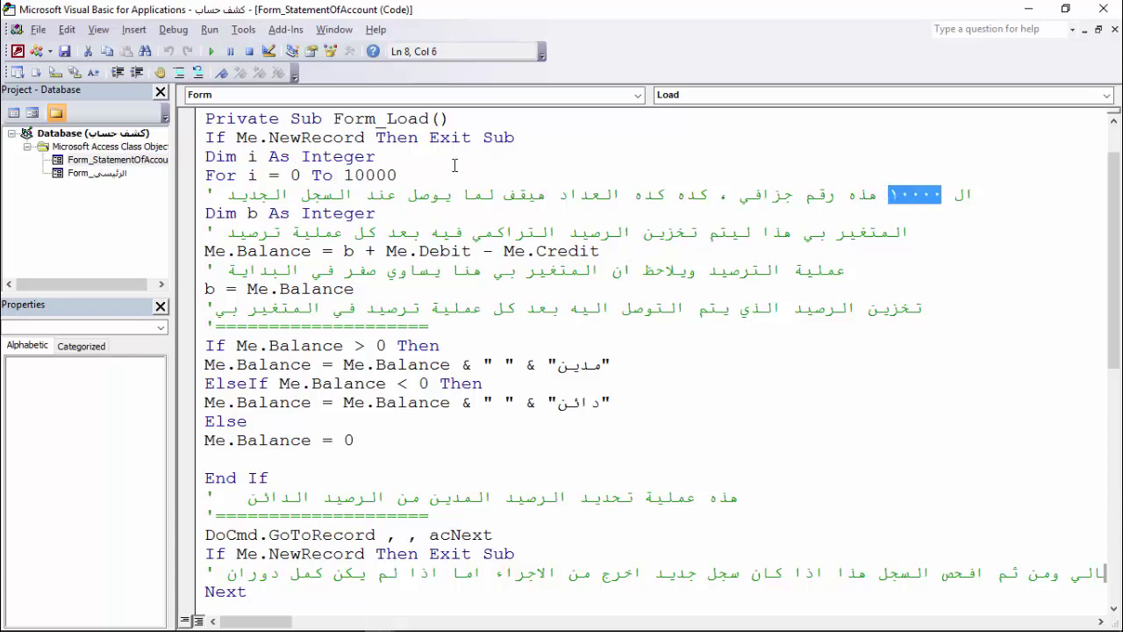
click(354, 174)
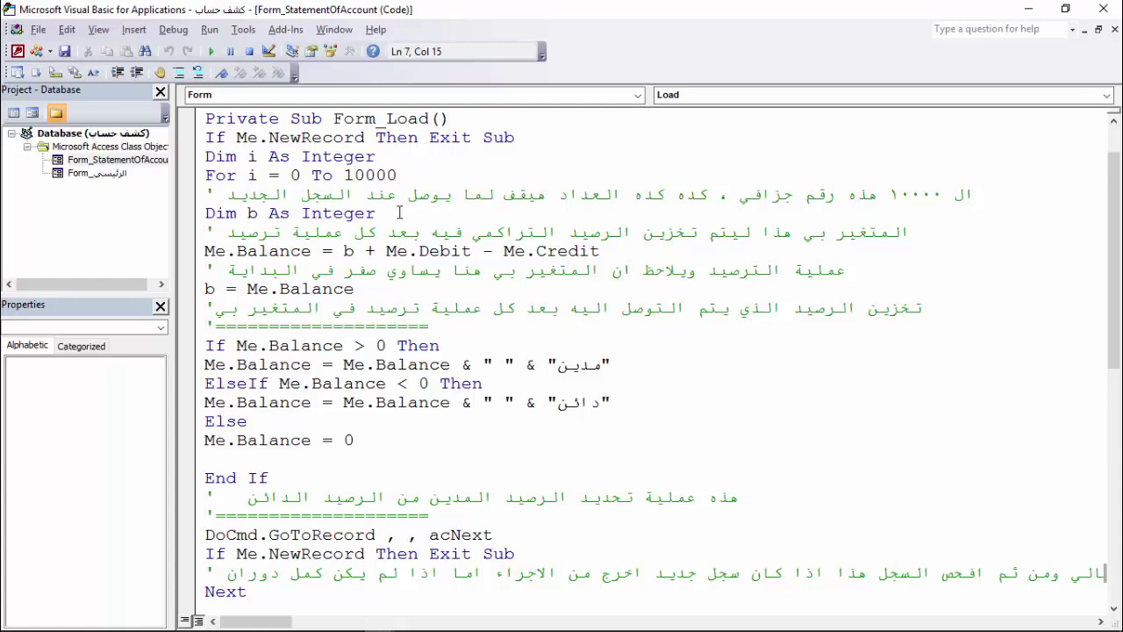
Step: Review NewRecord, b's Integer type and Me.Balance, then shrink the code window over the datasheet
drag(336, 137, 269, 137)
click(505, 194)
drag(376, 214, 271, 213)
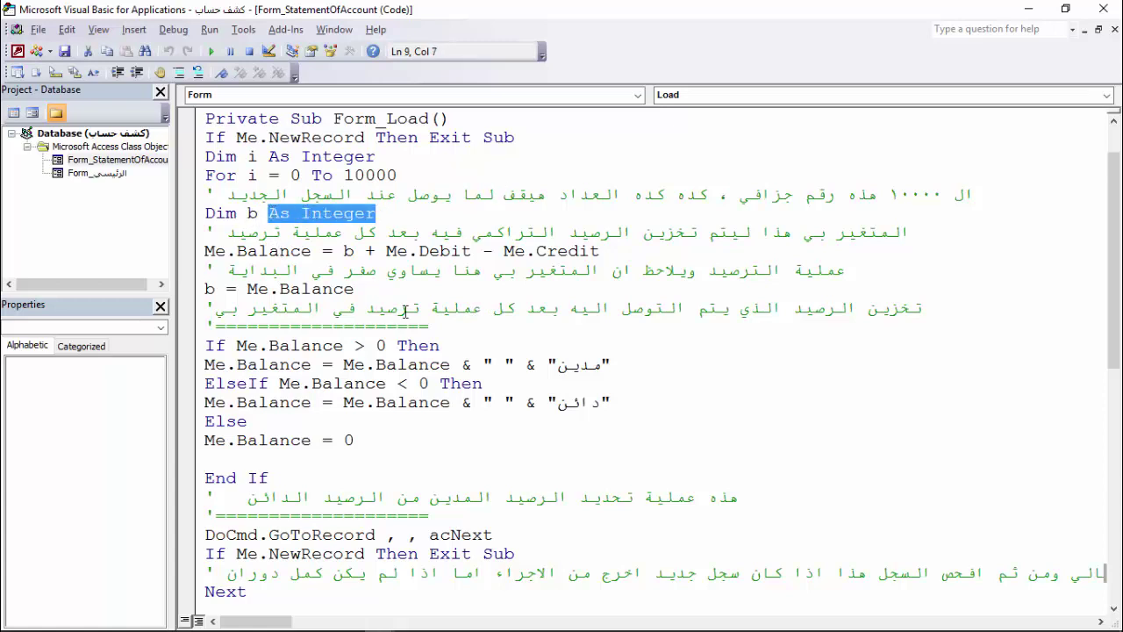
drag(311, 252, 204, 252)
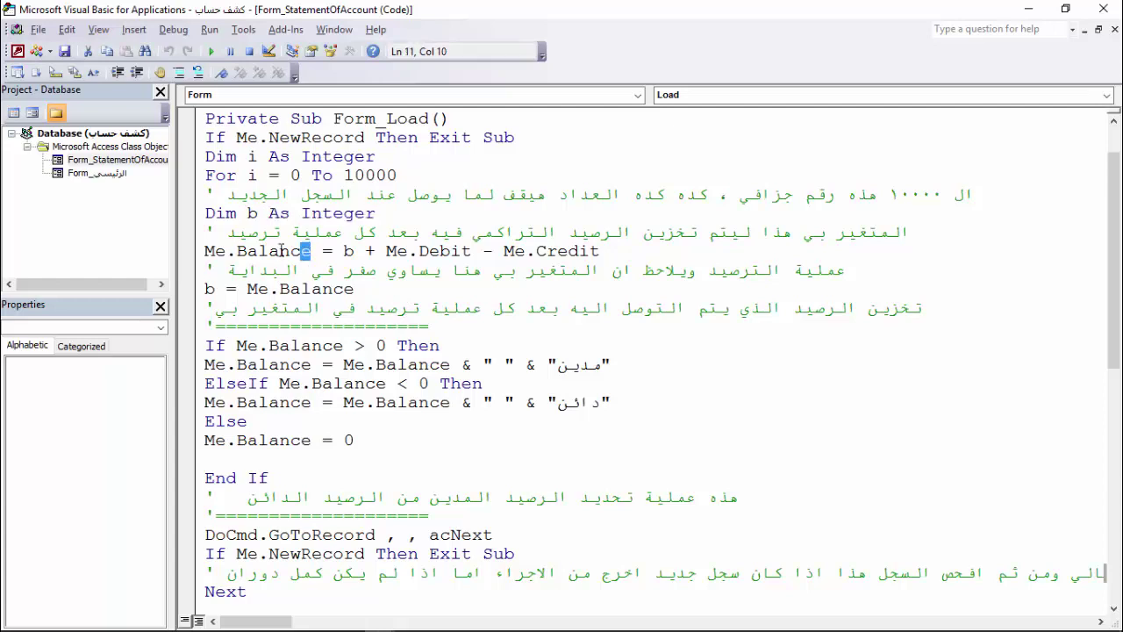
mouse_move(307, 10)
mouse_down()
mouse_move(456, 118)
mouse_move(491, 274)
mouse_up()
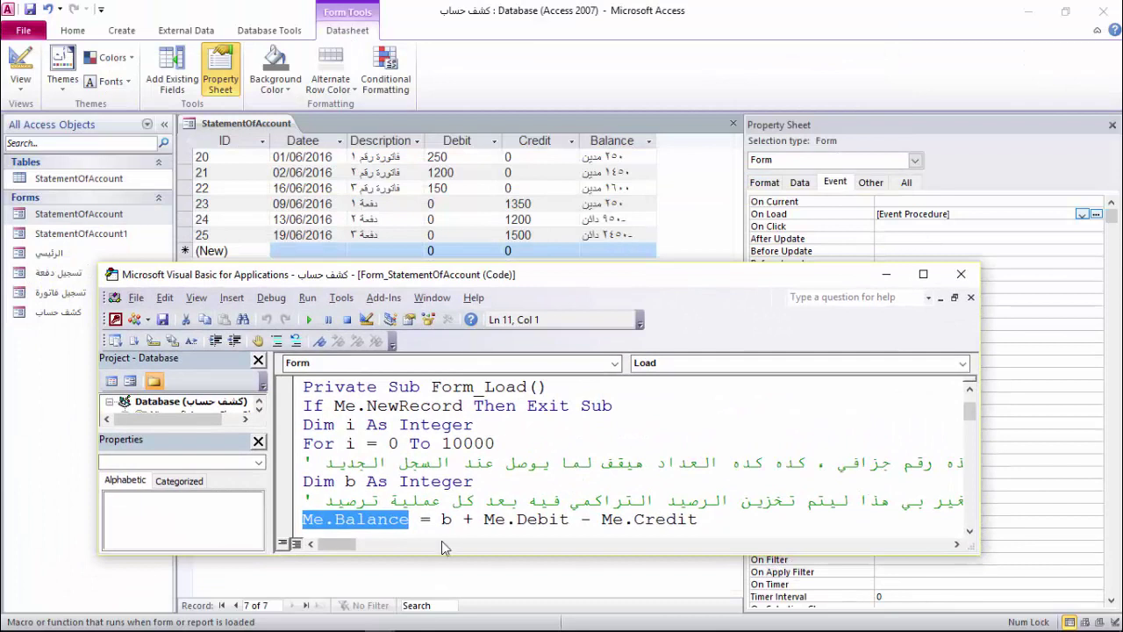
Step: Highlight b's declaration and the Me.Debit, Me.Credit and b terms of the balance formula
drag(363, 478, 337, 481)
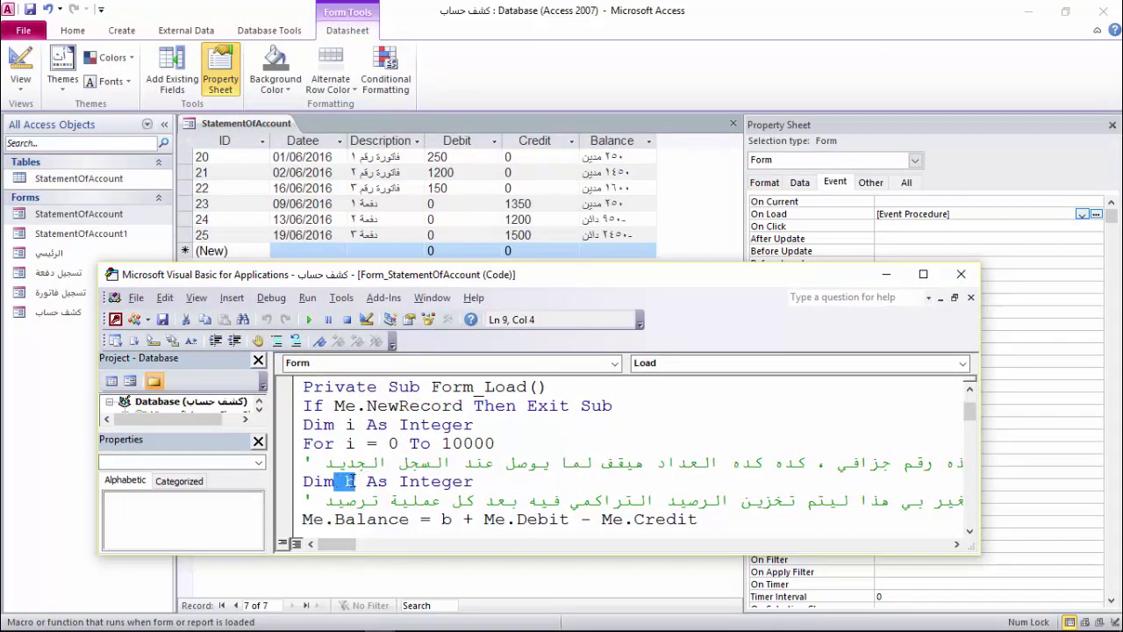
double_click(349, 481)
drag(484, 522, 697, 519)
click(517, 519)
drag(518, 519, 691, 520)
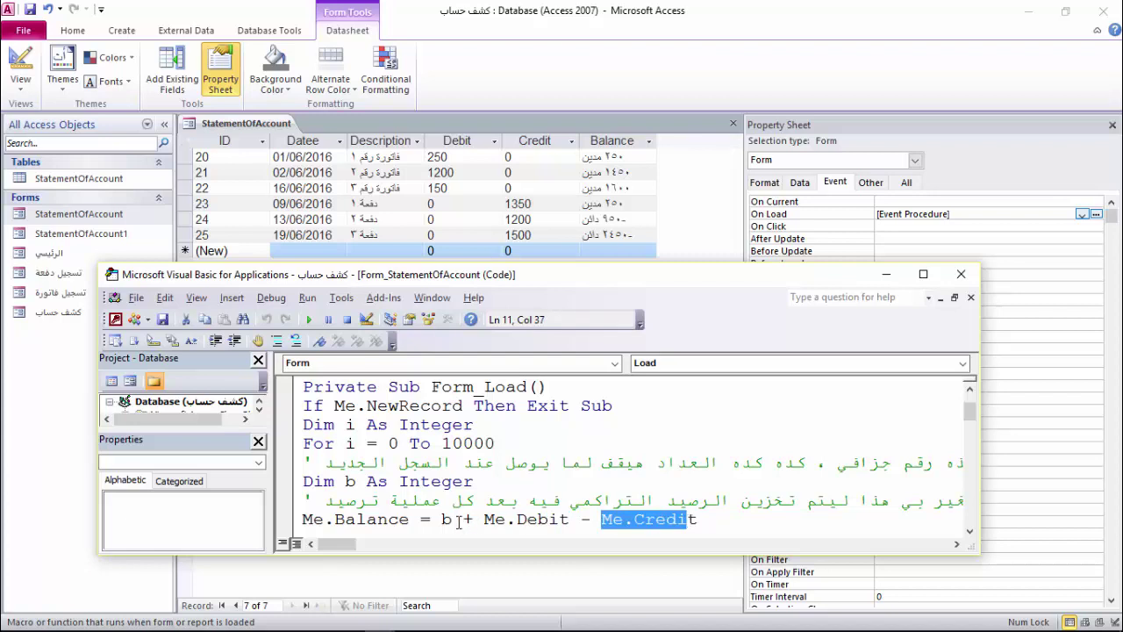
drag(458, 521, 446, 519)
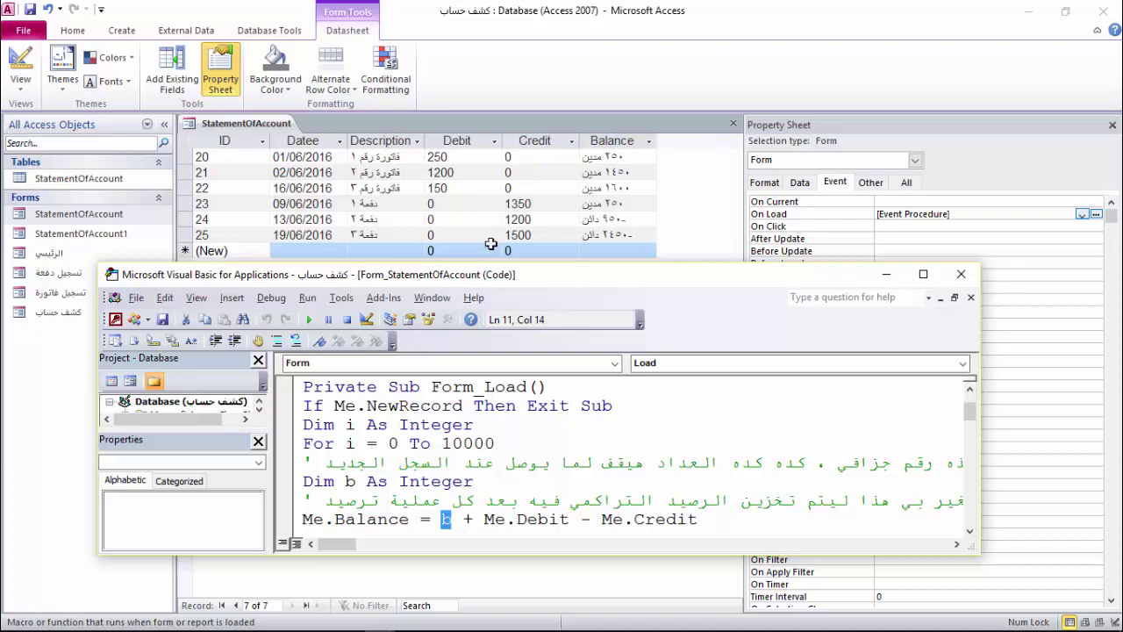
click(444, 518)
Step: Highlight the b = Me.Balance line that stores the running balance
scroll(450, 517, down, 1)
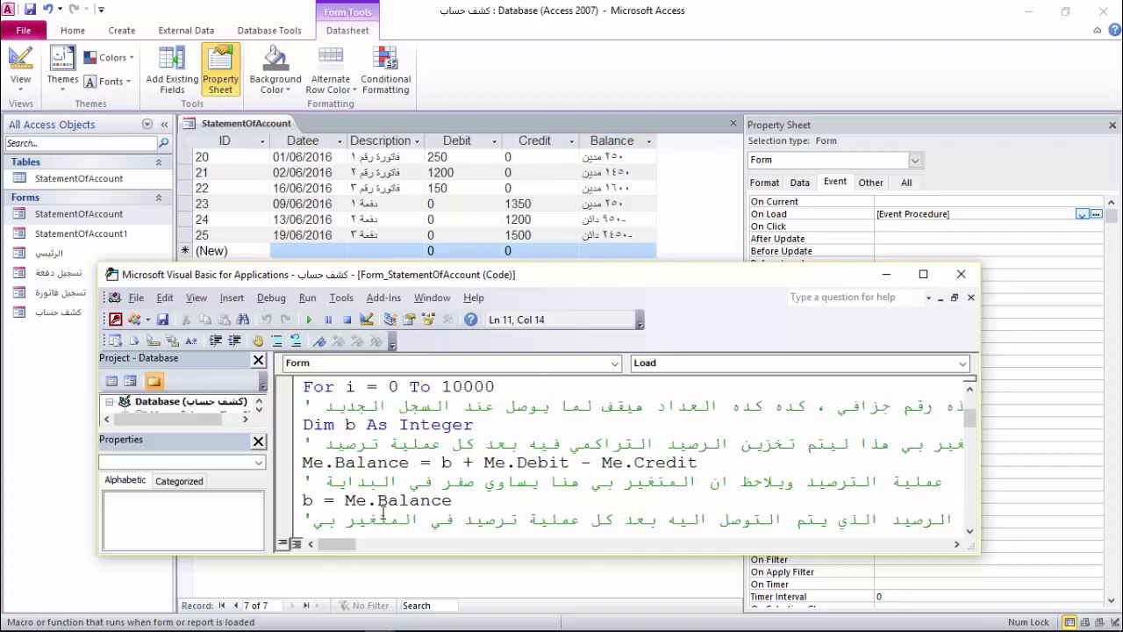
drag(313, 500, 303, 500)
drag(452, 501, 345, 500)
click(322, 505)
click(378, 502)
Step: Revisit b's declaration and its use in the balance formula
click(517, 462)
double_click(356, 424)
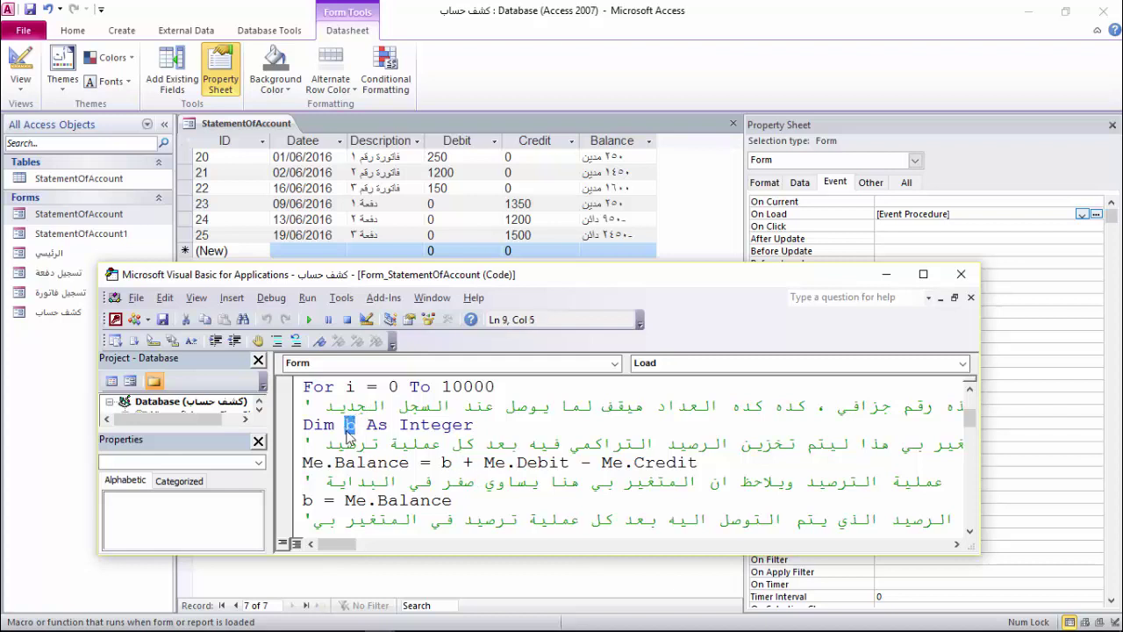
click(452, 462)
double_click(446, 462)
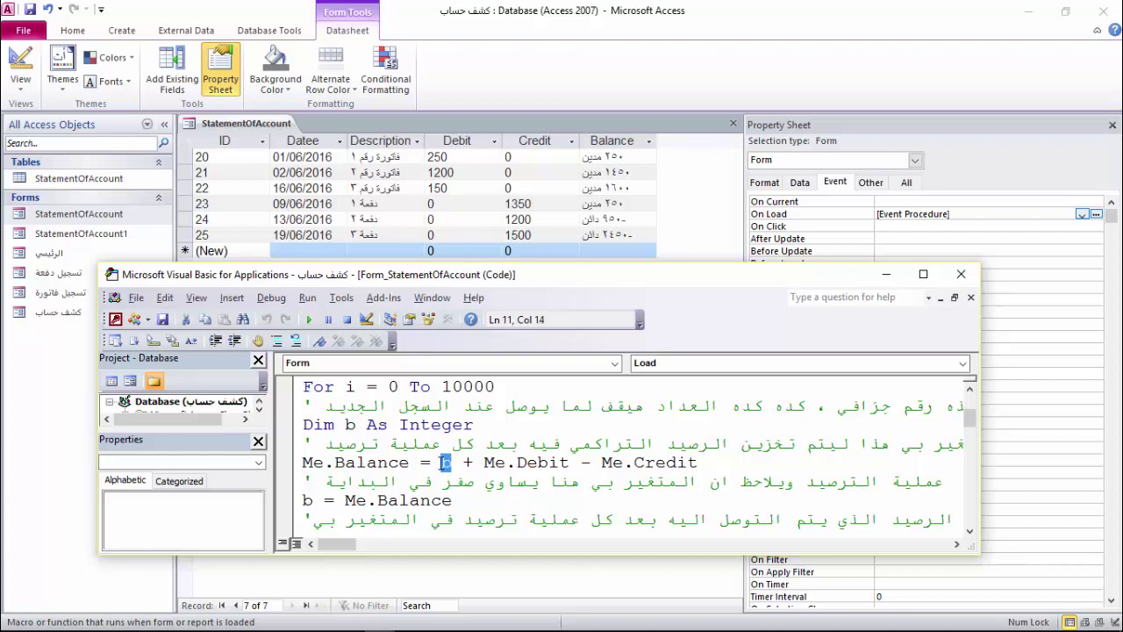
click(509, 463)
Step: Move between b, the Debit term and the Credit term of the balance formula
click(367, 501)
double_click(446, 462)
click(443, 462)
click(518, 462)
double_click(446, 462)
click(517, 462)
click(645, 462)
scroll(443, 501, down, 1)
click(923, 273)
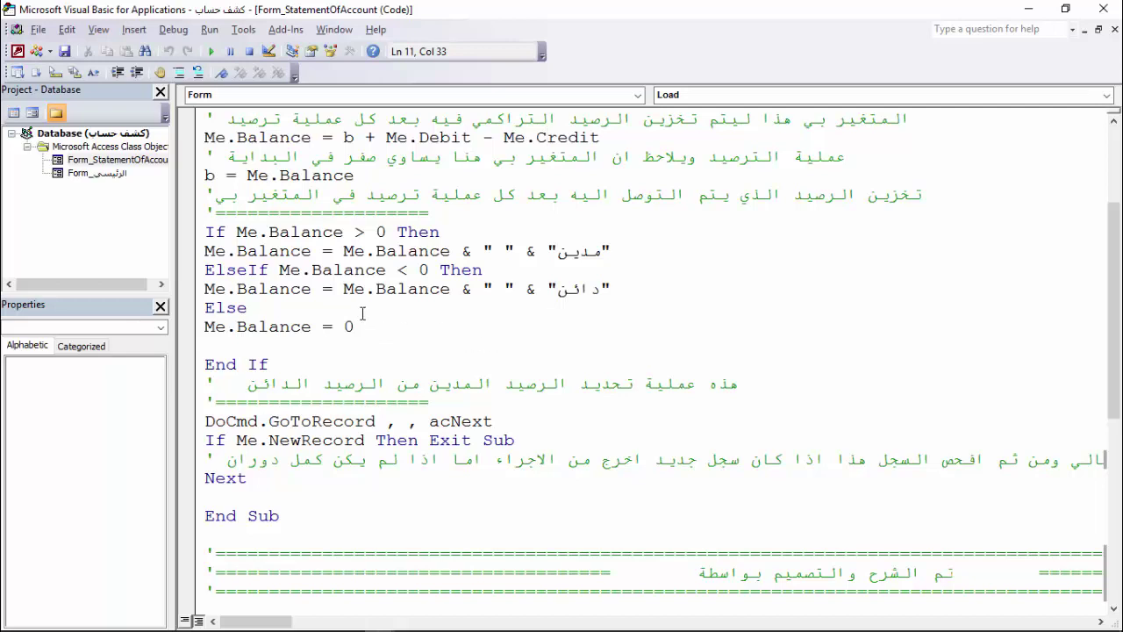
mouse_move(396, 180)
mouse_down()
mouse_move(300, 171)
mouse_move(263, 123)
mouse_up()
click(267, 194)
drag(739, 383, 231, 383)
click(334, 344)
drag(354, 231, 259, 232)
click(356, 233)
drag(343, 252, 450, 252)
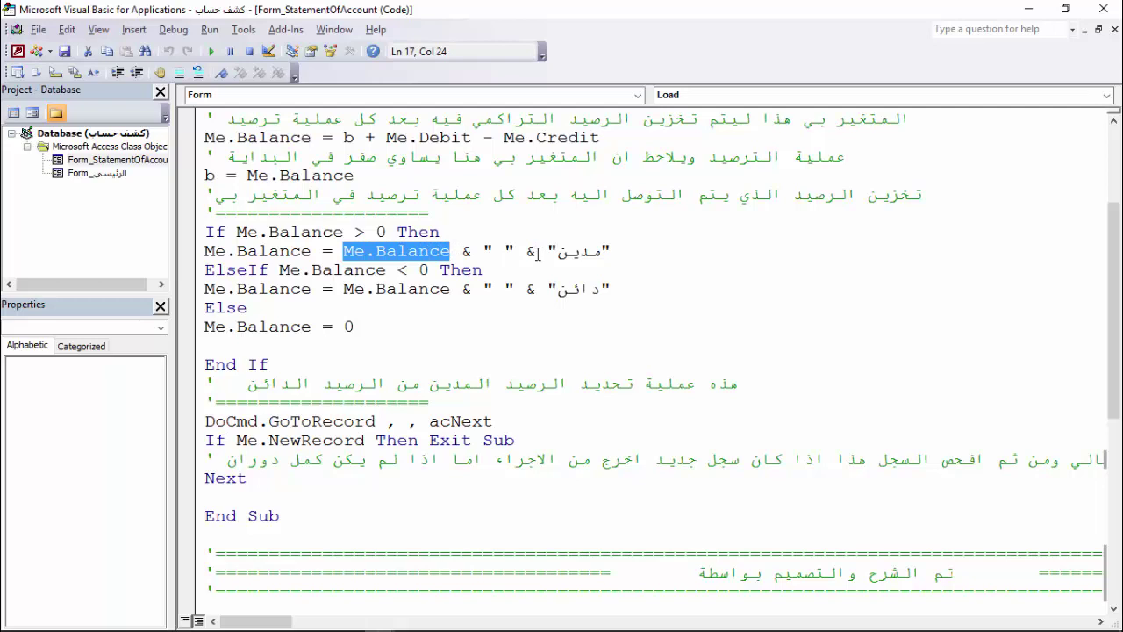
drag(538, 253, 608, 252)
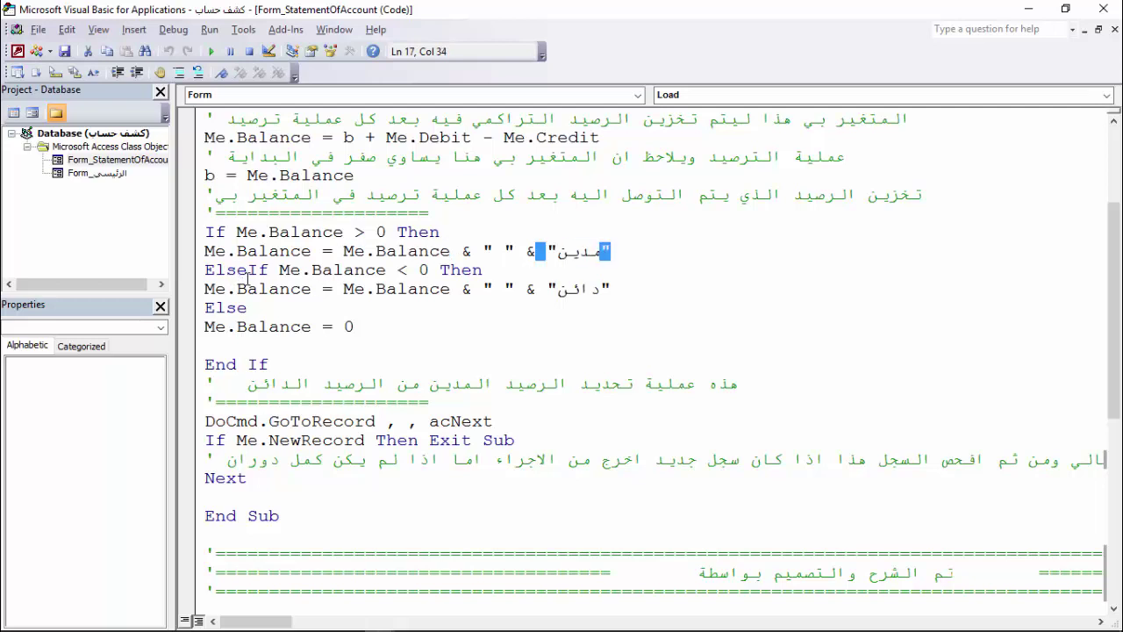
drag(267, 270, 205, 270)
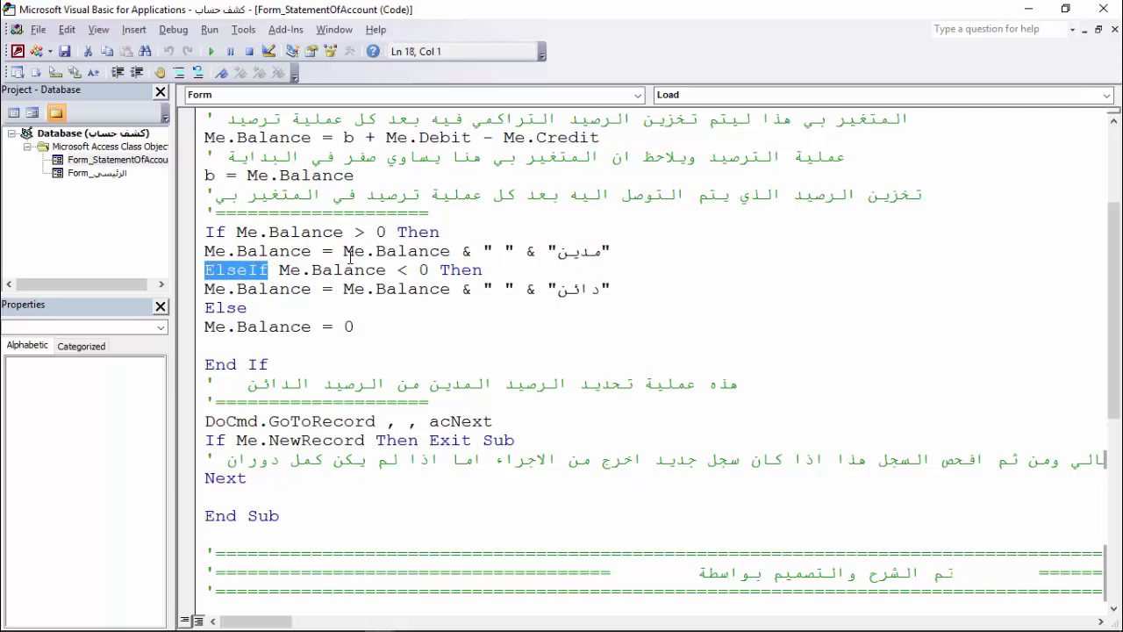
click(447, 270)
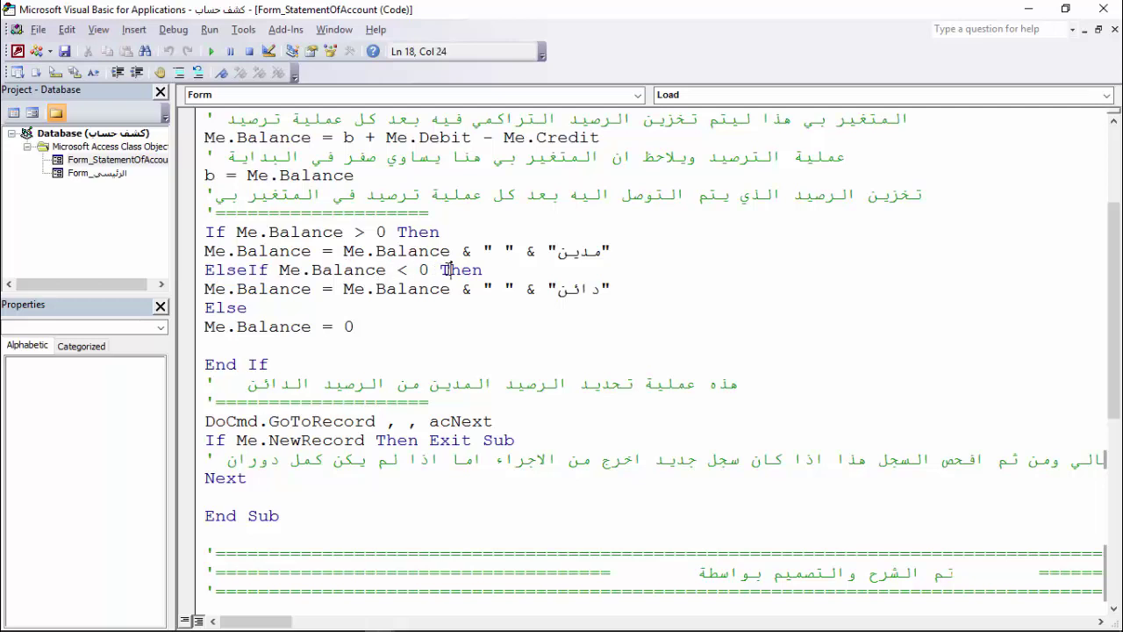
click(291, 289)
click(399, 288)
click(568, 288)
drag(344, 232, 274, 231)
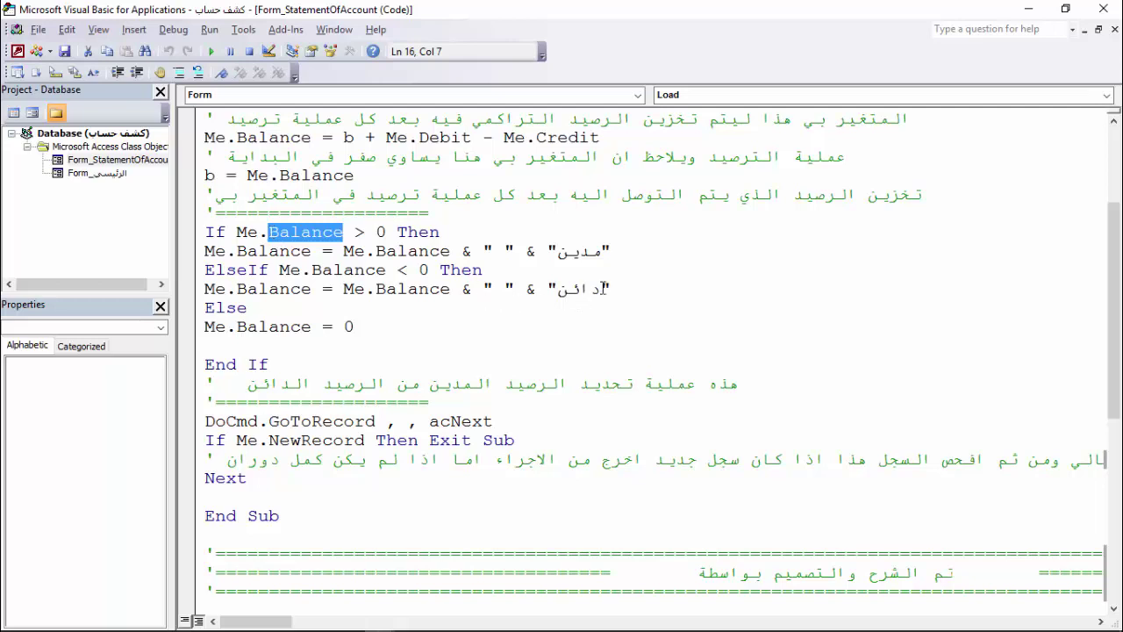
drag(603, 288, 556, 288)
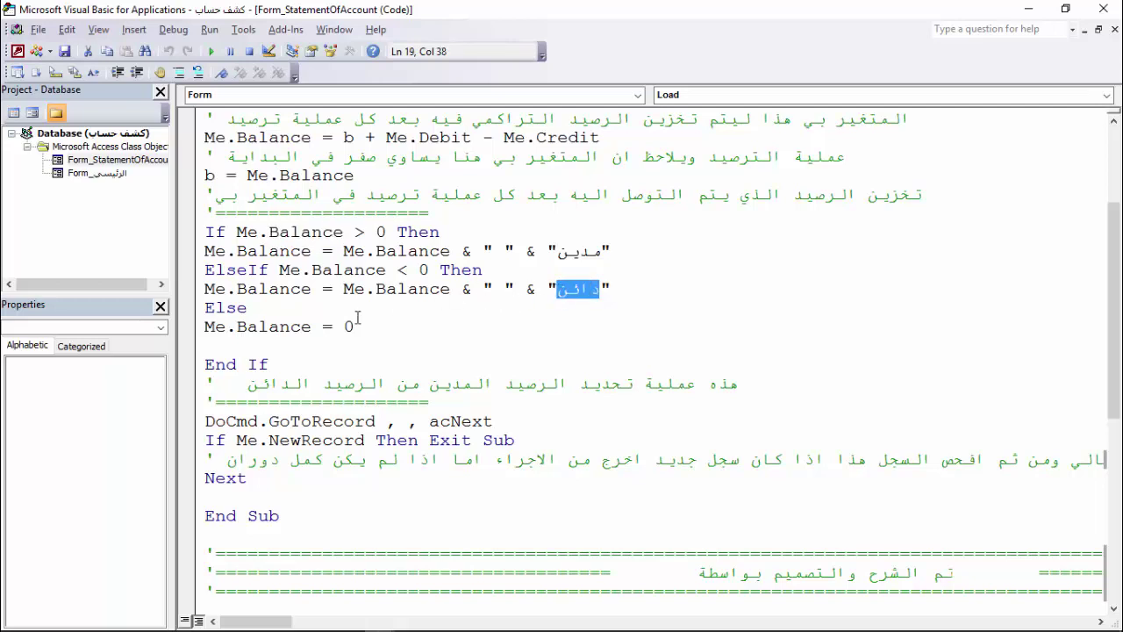
double_click(225, 308)
drag(371, 326, 343, 326)
click(375, 231)
drag(439, 269, 429, 269)
click(345, 326)
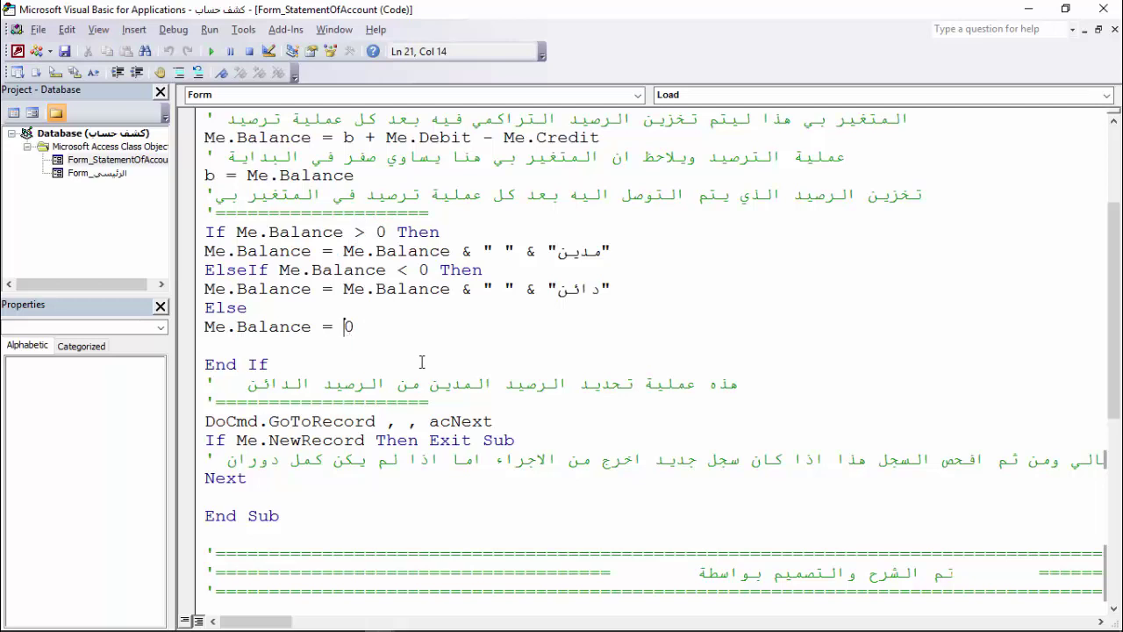
click(274, 351)
click(355, 421)
drag(500, 421, 429, 422)
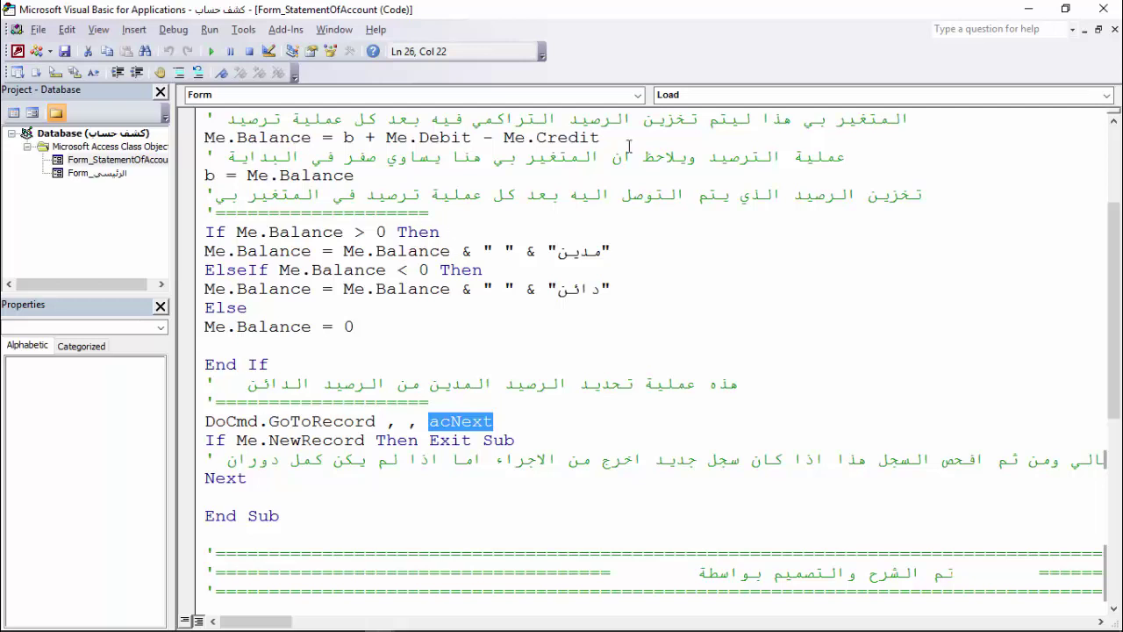
drag(606, 138, 202, 138)
drag(619, 137, 205, 136)
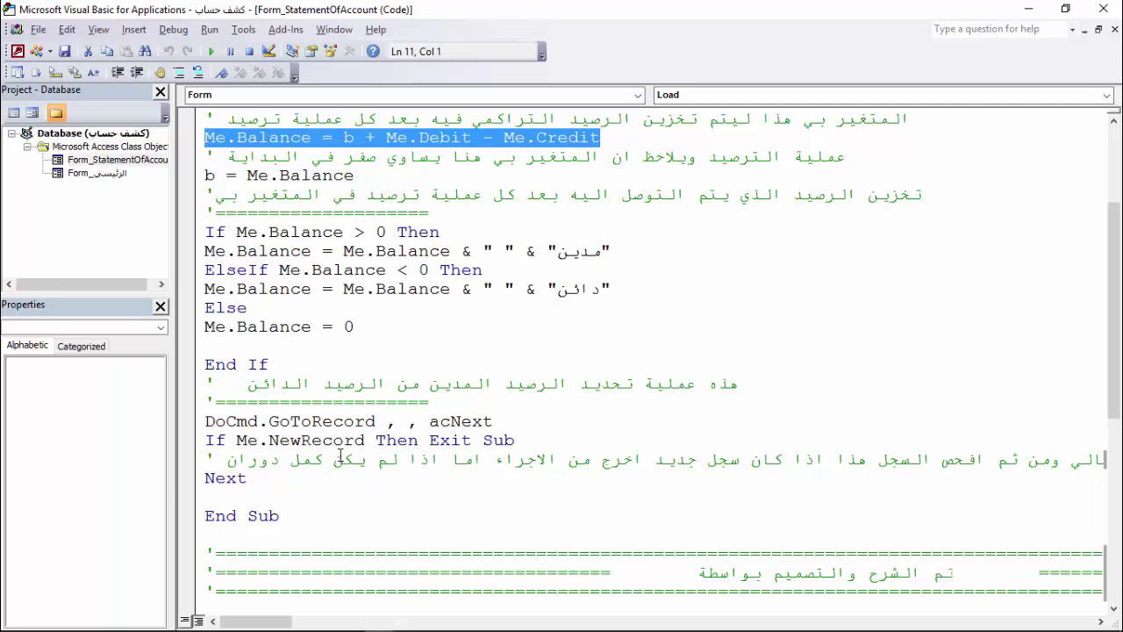
drag(270, 440, 367, 440)
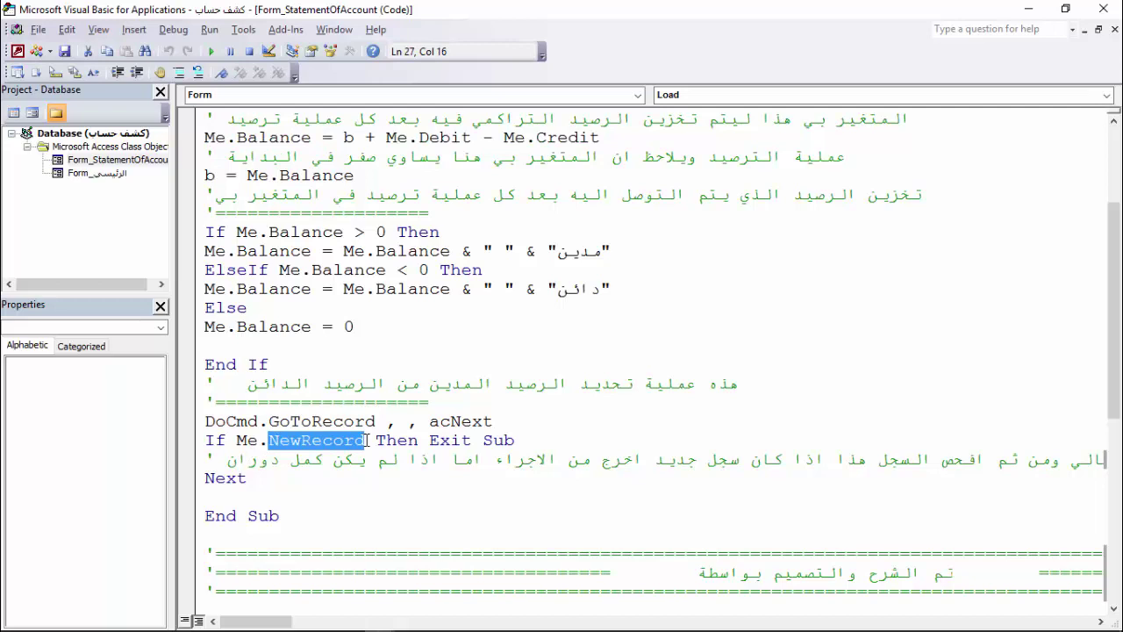
drag(526, 440, 397, 441)
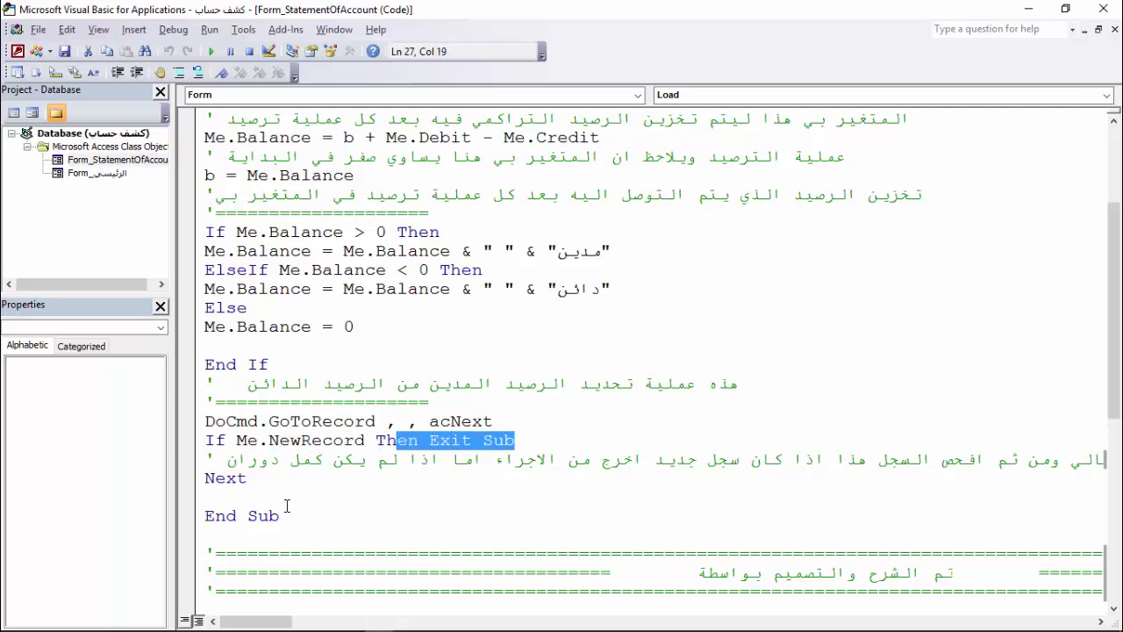
click(375, 463)
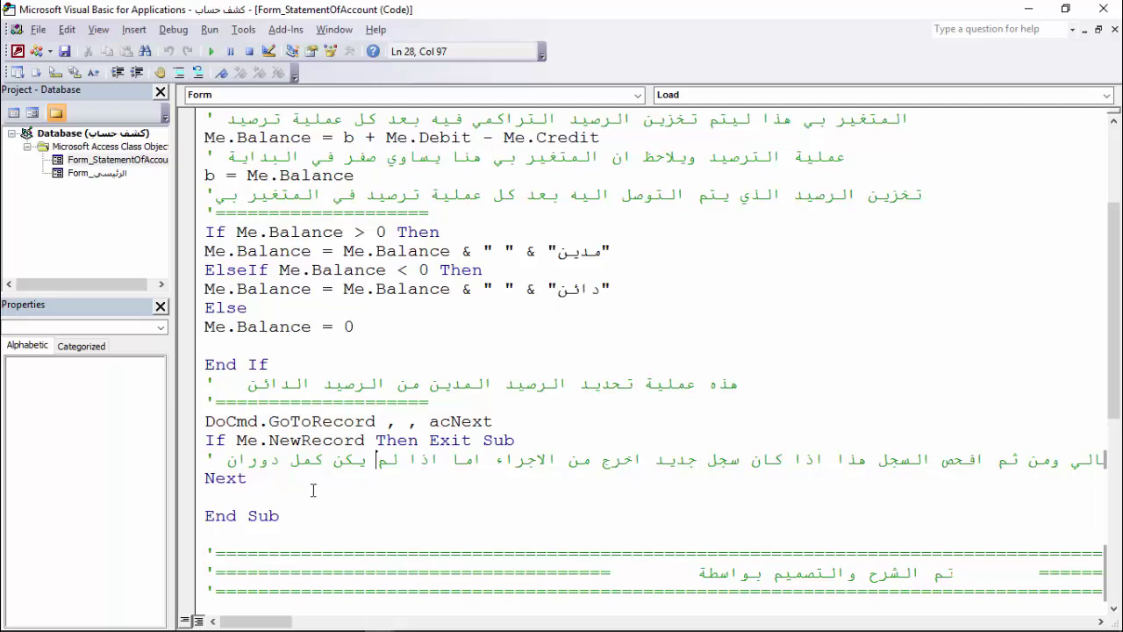
mouse_move(251, 478)
mouse_down()
mouse_move(183, 476)
mouse_move(263, 483)
mouse_up()
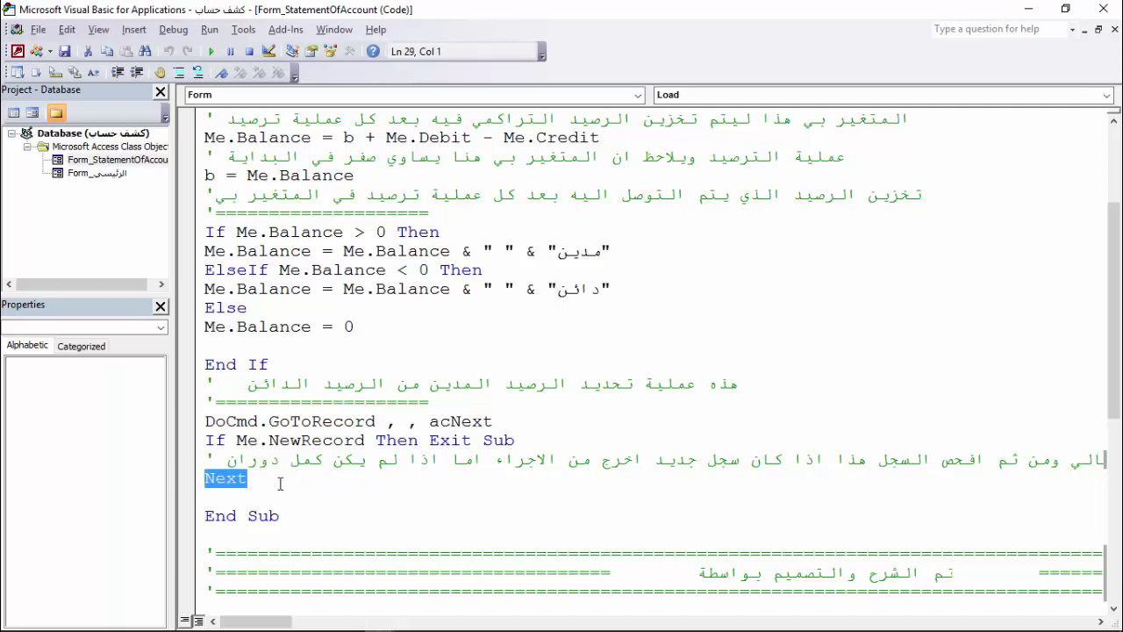
scroll(449, 481, down, 2)
scroll(696, 492, down, 1)
mouse_move(973, 402)
mouse_down()
mouse_move(753, 410)
mouse_move(715, 499)
mouse_up()
scroll(667, 482, down, 4)
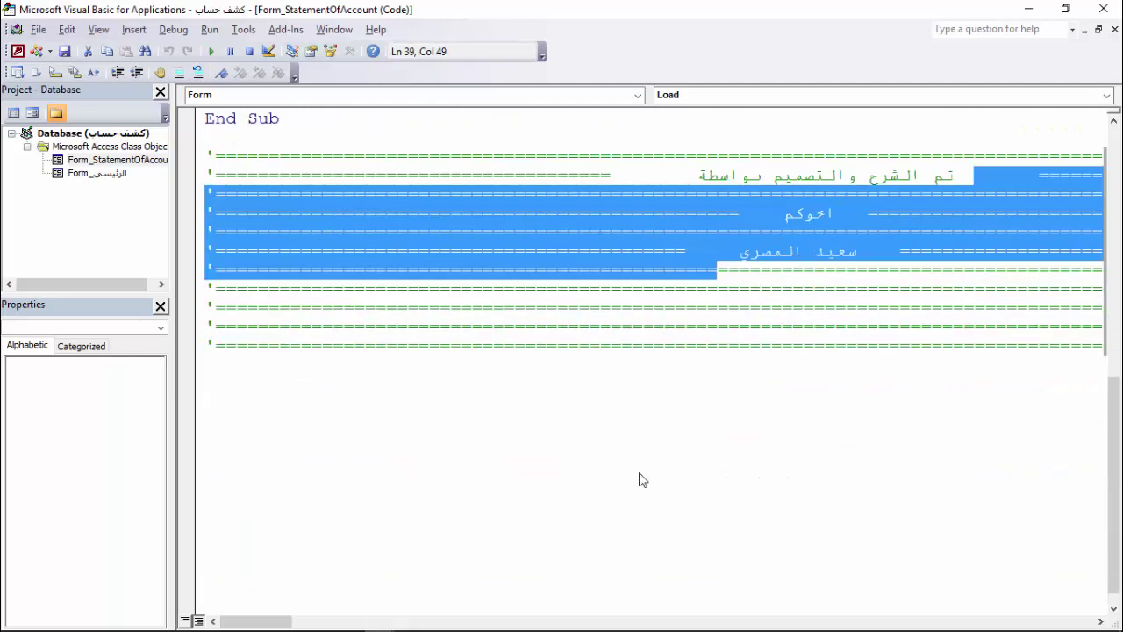
scroll(641, 472, up, 7)
scroll(642, 472, up, 3)
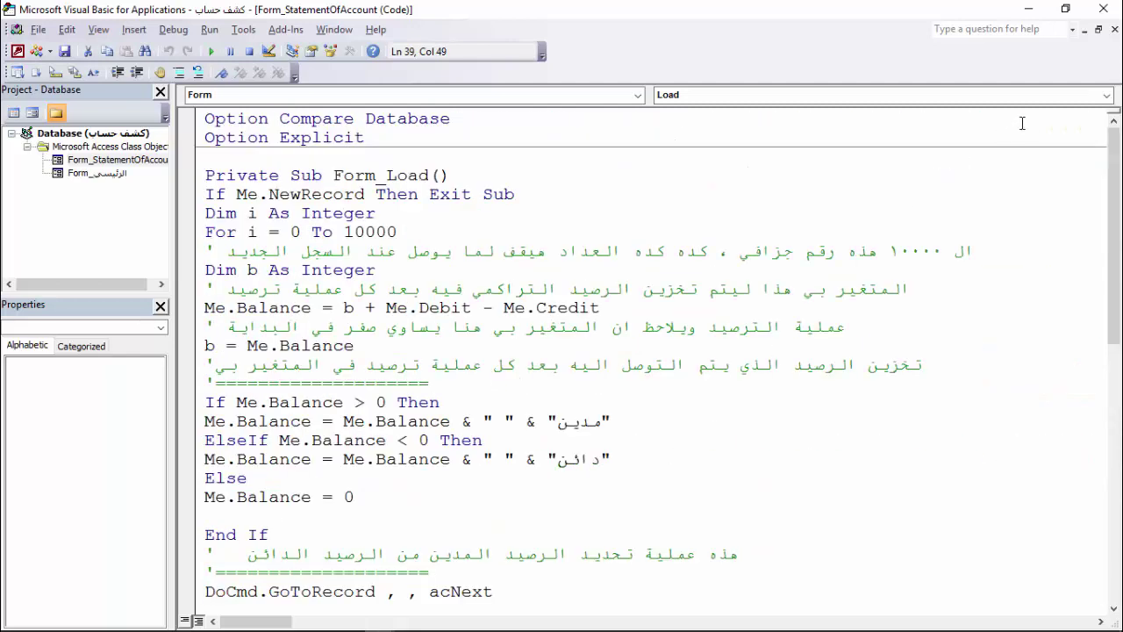
Step: Close the VBA editor, save and close StatementOfAccount, and open then close StatementOfAccount1
click(1103, 9)
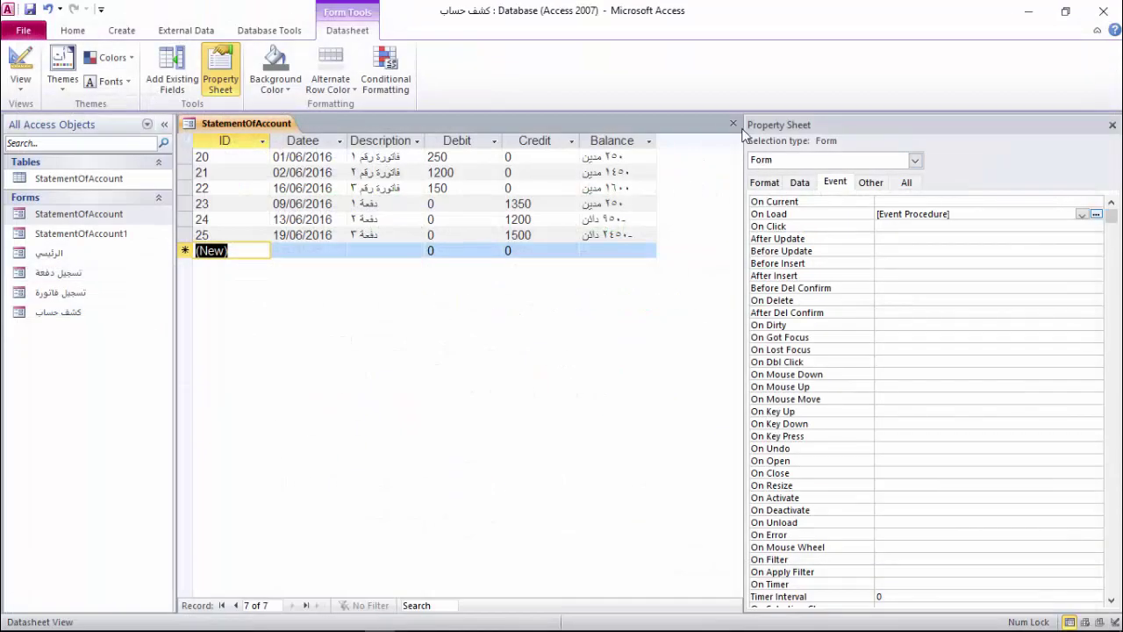
click(734, 122)
click(497, 366)
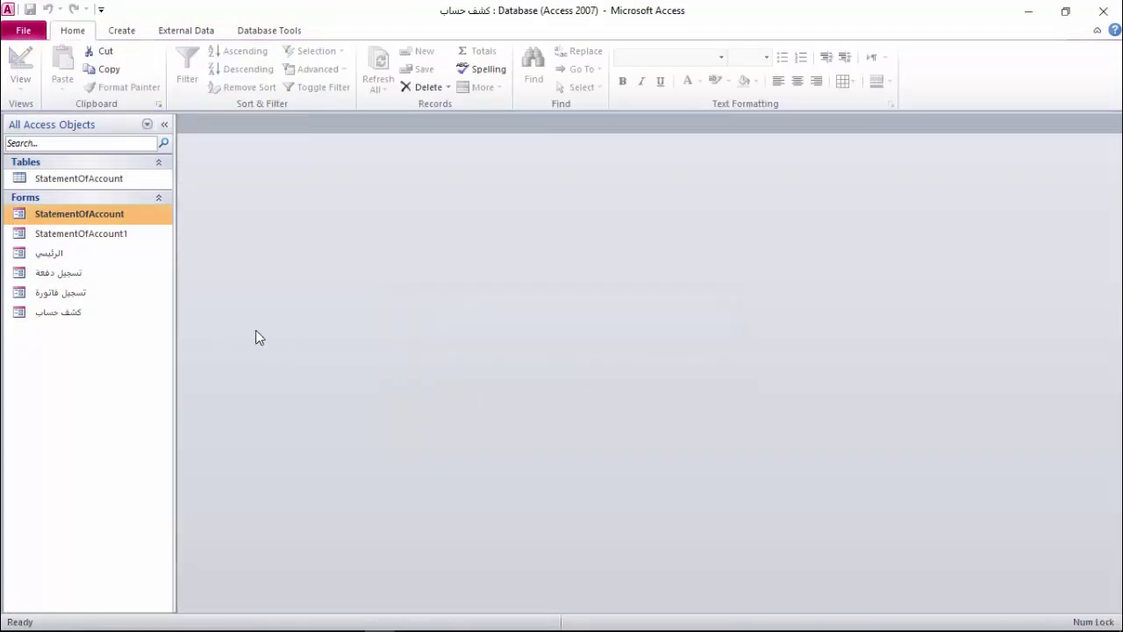
double_click(83, 232)
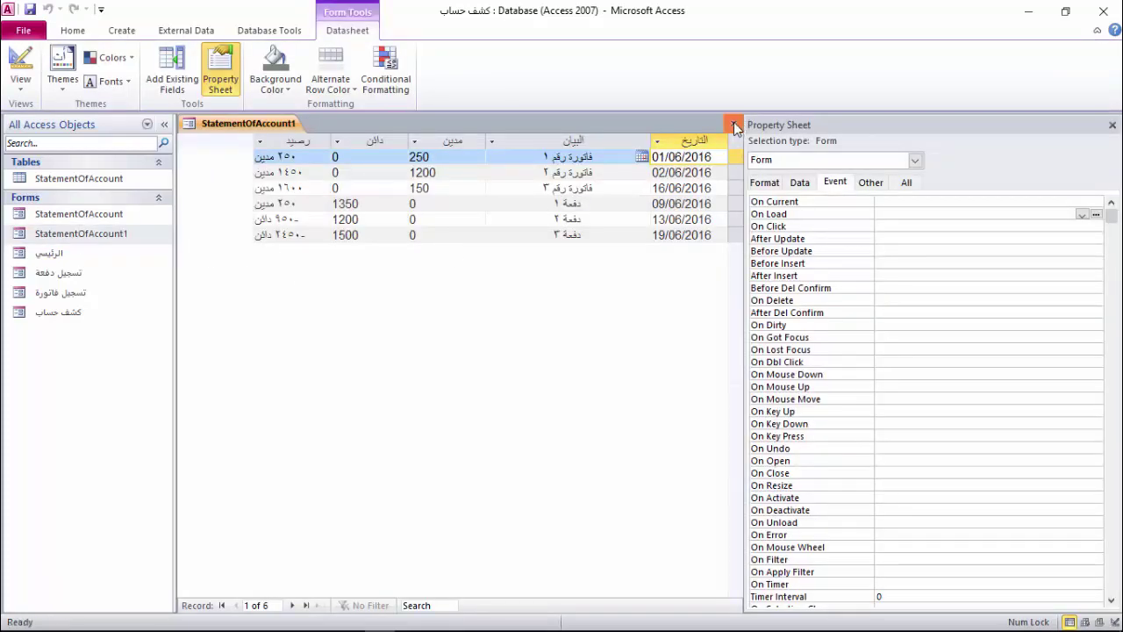
click(734, 124)
Step: Open the كشف حساب form in Design View and show the balance subform's Data properties
click(75, 319)
double_click(75, 319)
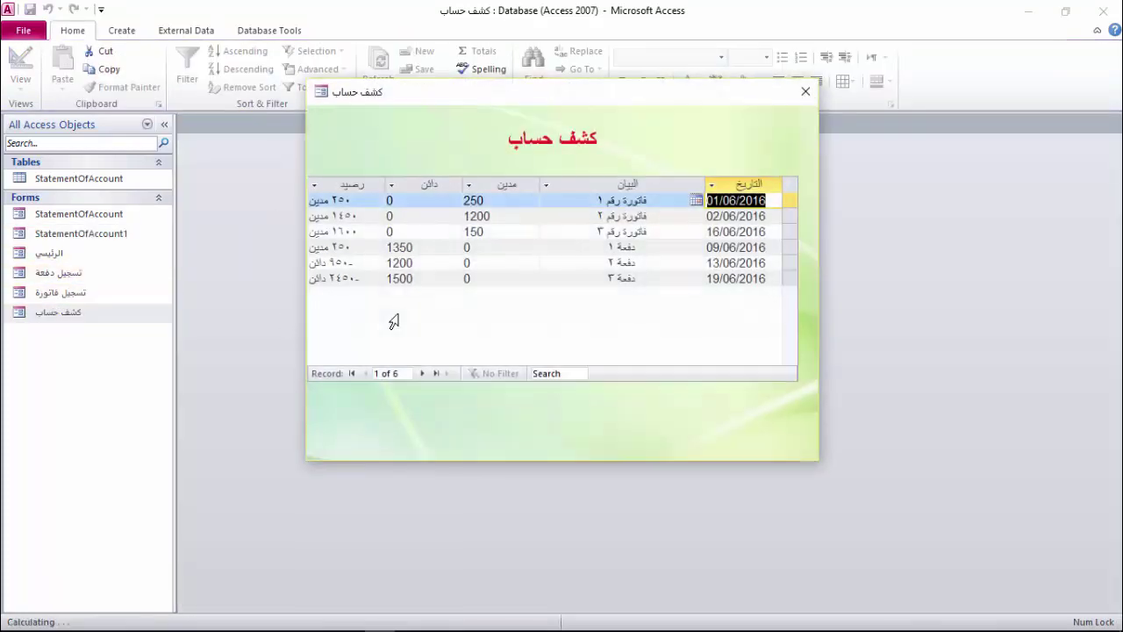
right_click(390, 165)
click(416, 199)
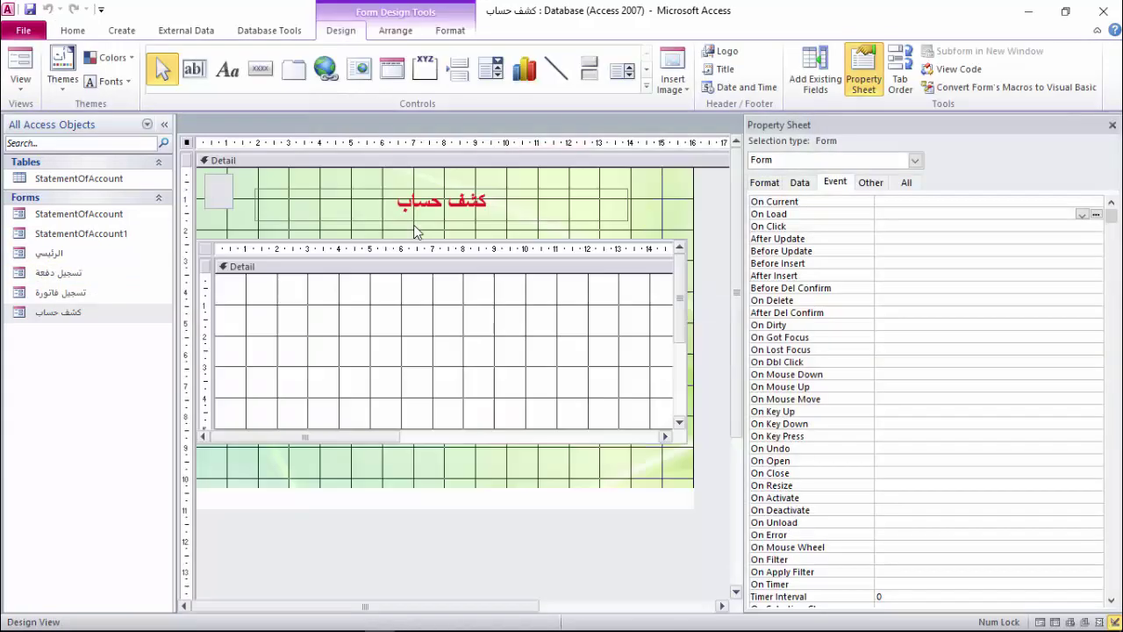
click(289, 287)
click(799, 184)
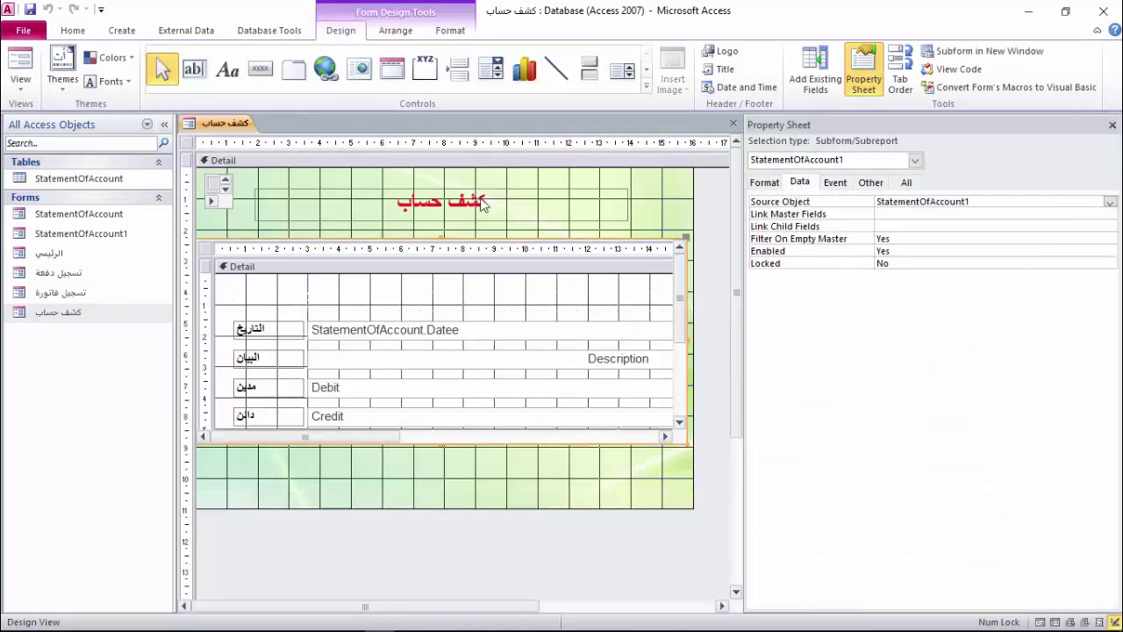
Step: Inspect and enlarge the small top-left subform, and check the main form's events
click(222, 195)
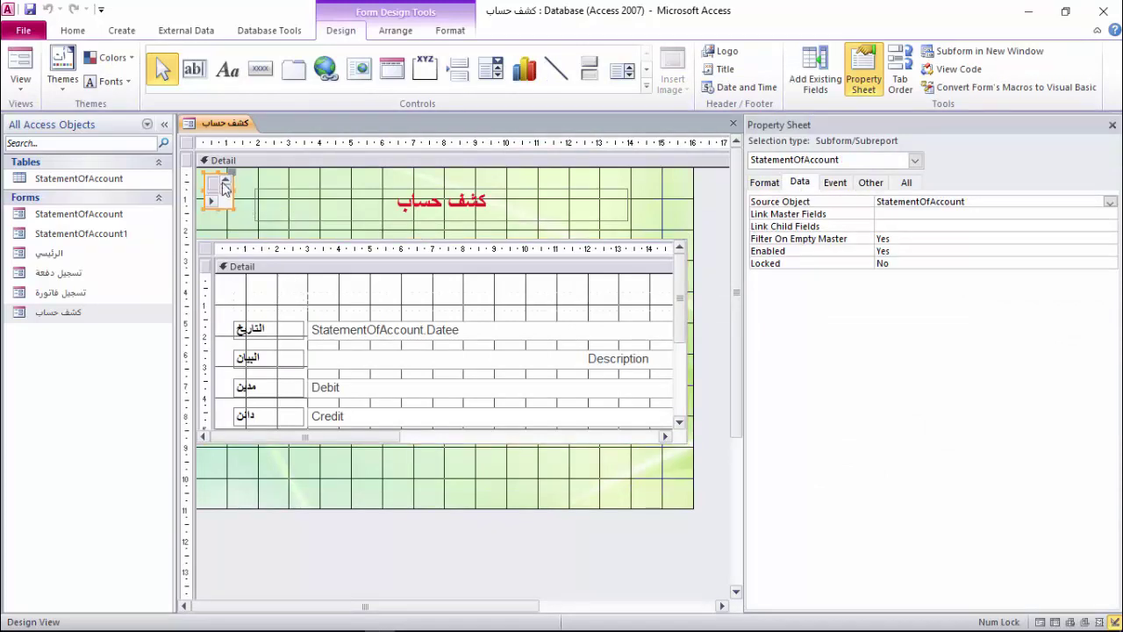
click(835, 182)
click(799, 183)
drag(233, 211, 266, 220)
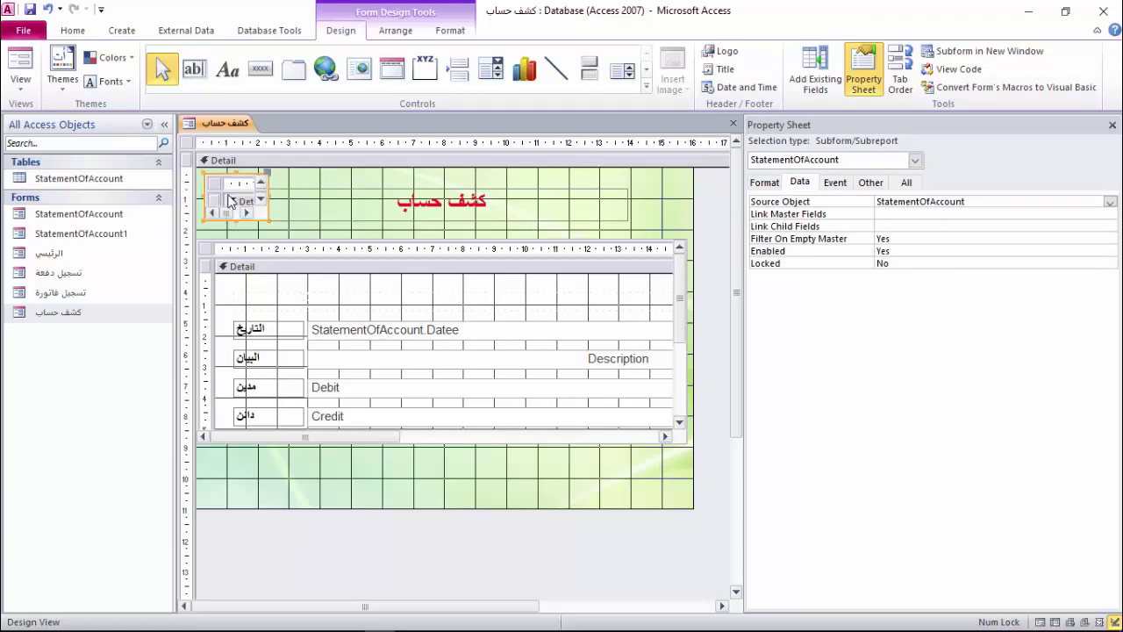
click(840, 184)
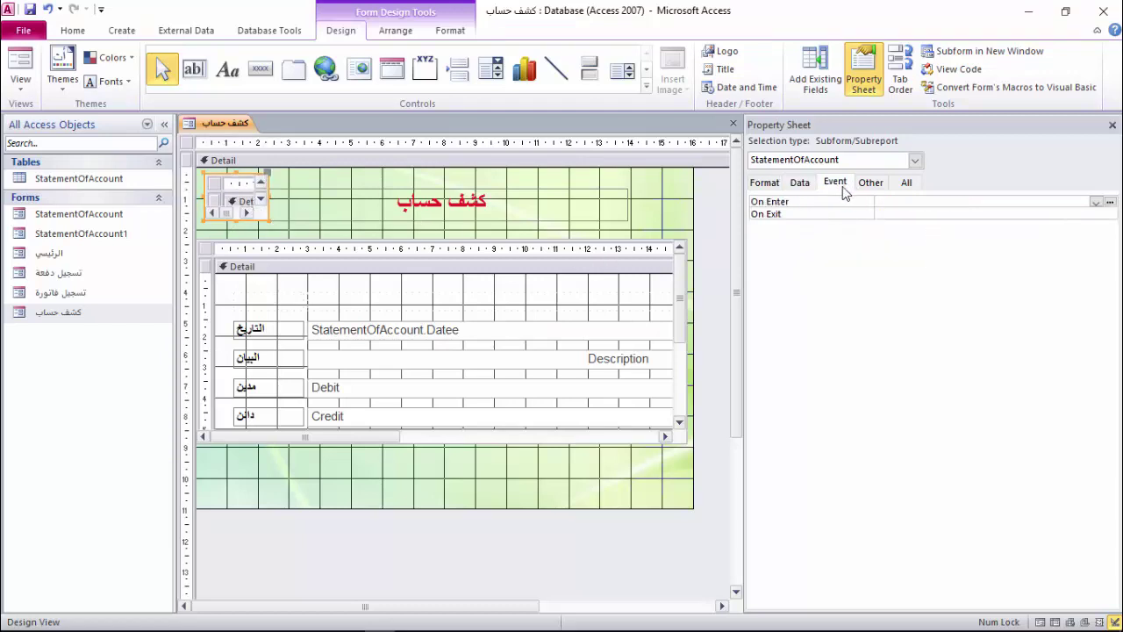
click(482, 593)
scroll(962, 417, down, 5)
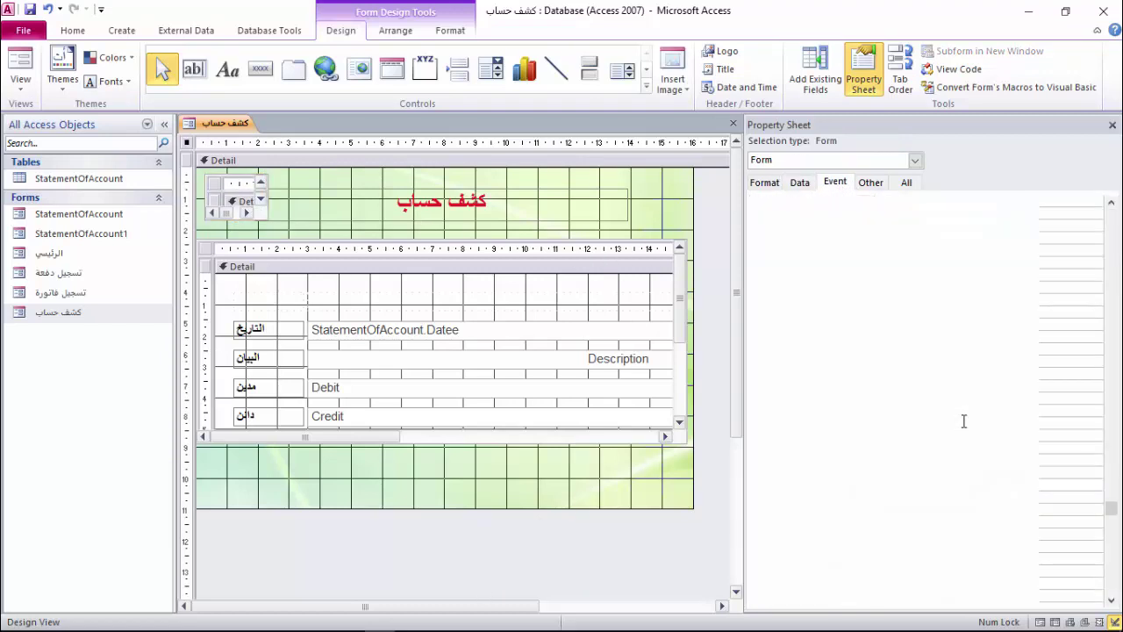
scroll(963, 421, up, 5)
Step: Reselect the balance subform and step into it to view its own properties
click(516, 318)
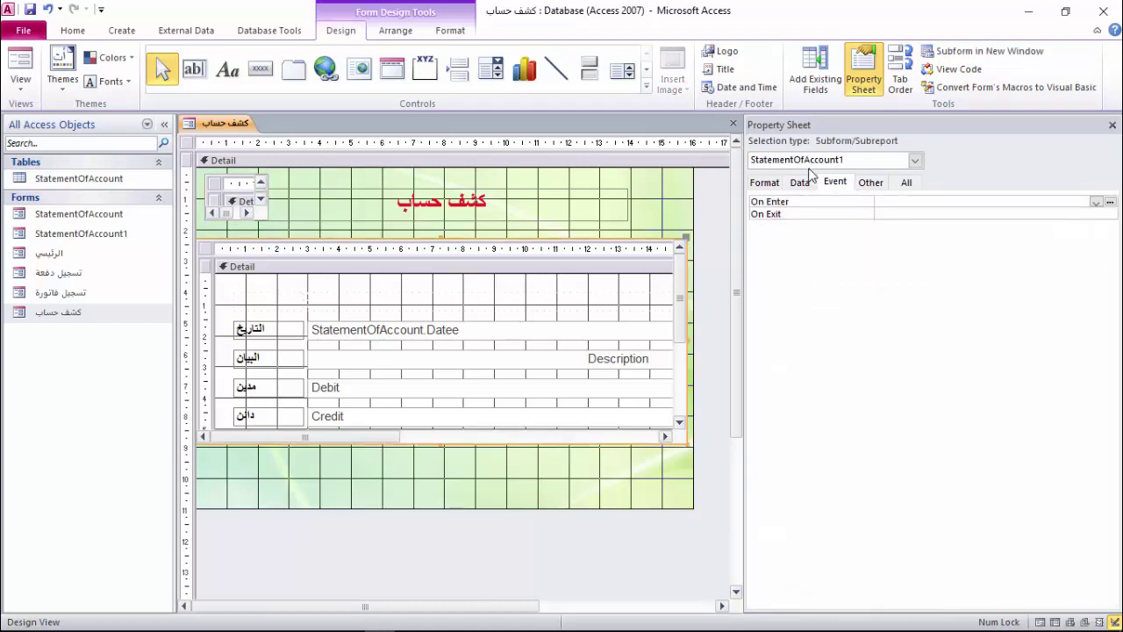
click(799, 183)
click(260, 208)
click(226, 207)
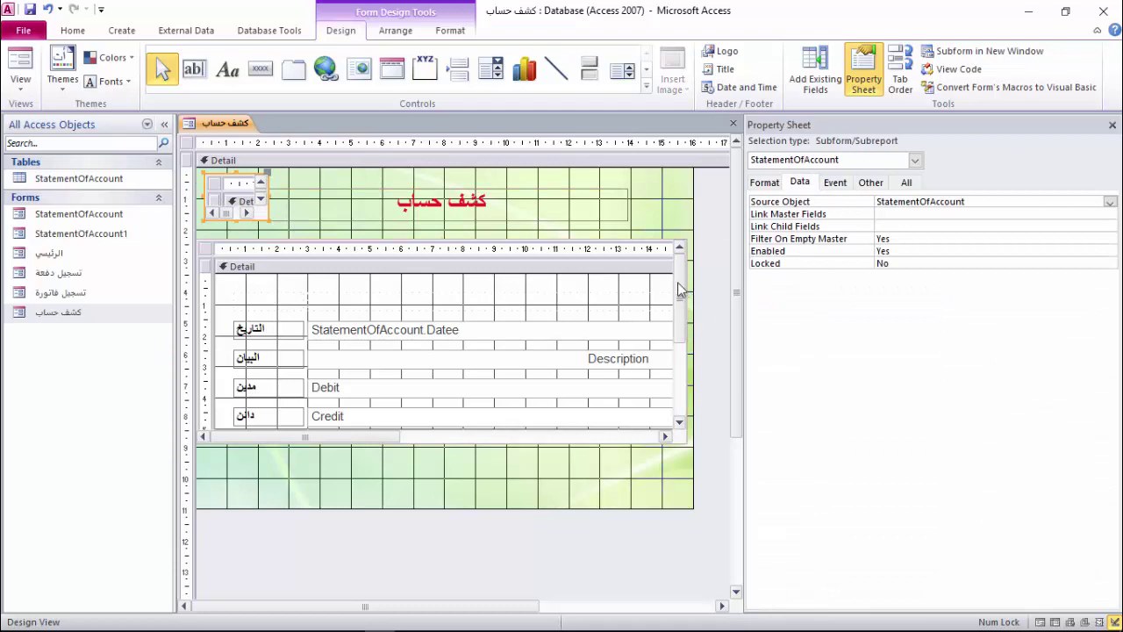
click(677, 314)
click(678, 314)
scroll(680, 316, down, 3)
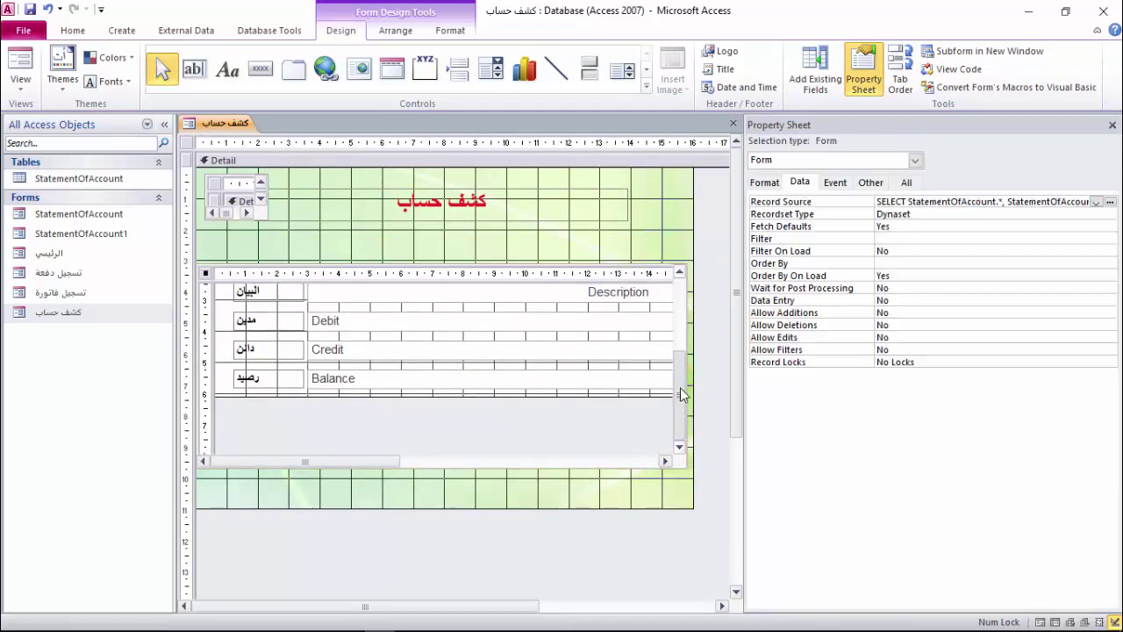
scroll(683, 316, up, 2)
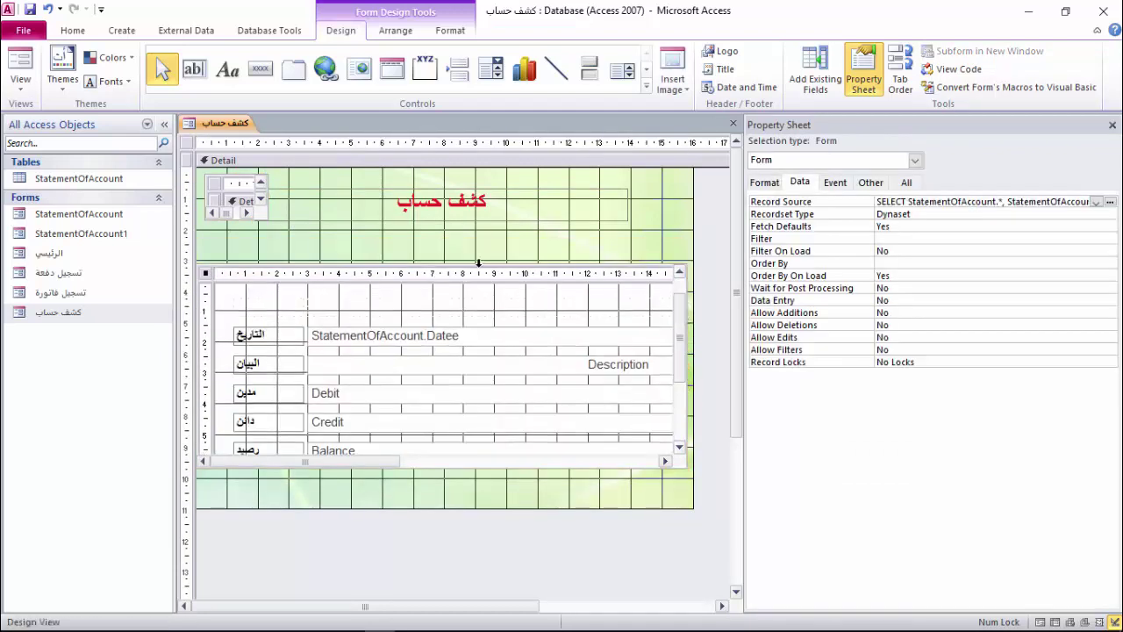
Step: Inspect the subform's Record Source in Query Builder, then save and close كشف حساب
click(1114, 203)
click(1111, 203)
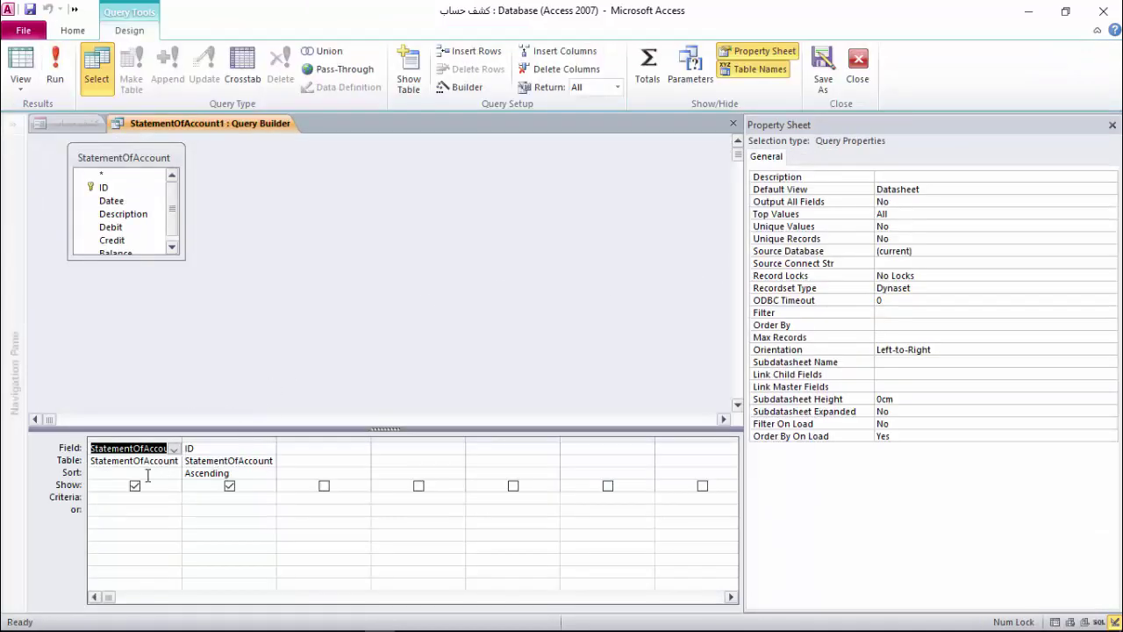
double_click(180, 437)
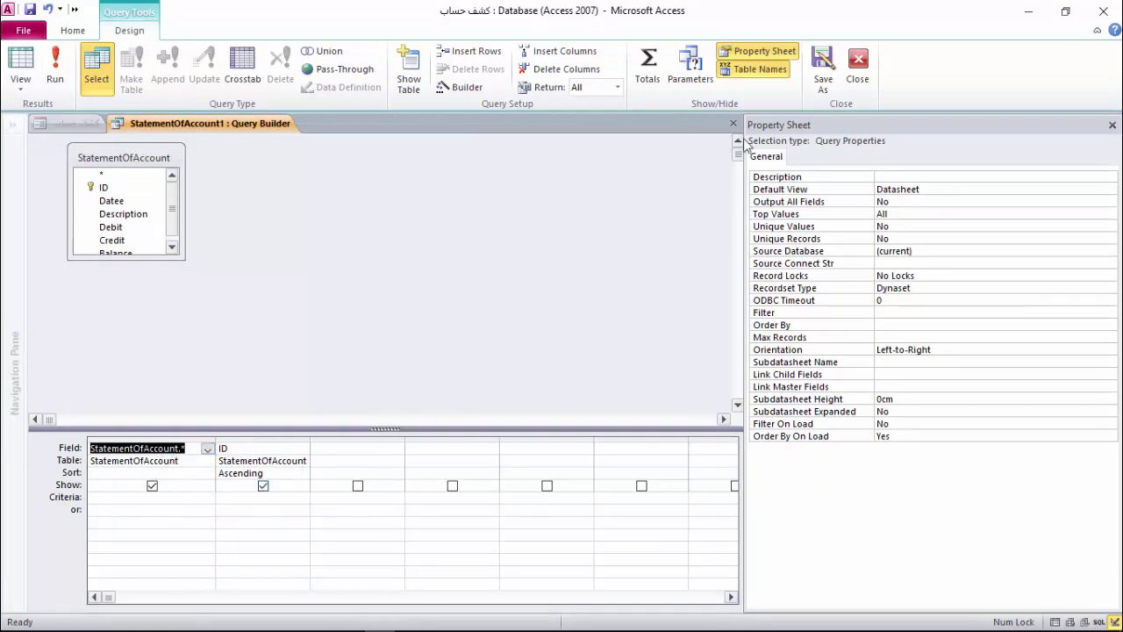
click(858, 74)
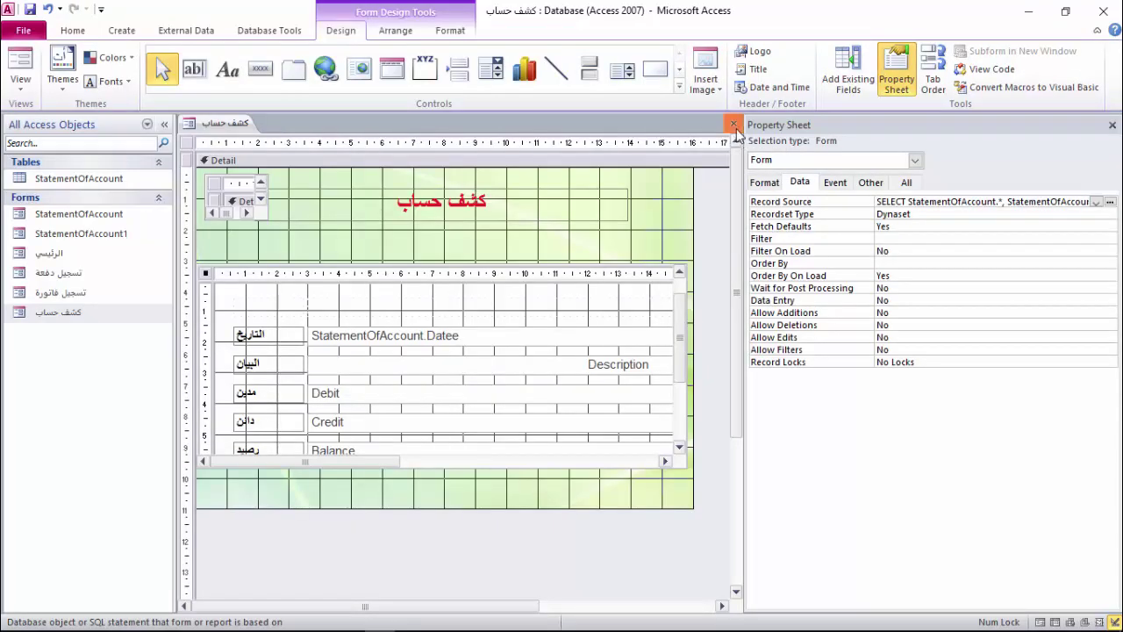
click(734, 123)
click(493, 316)
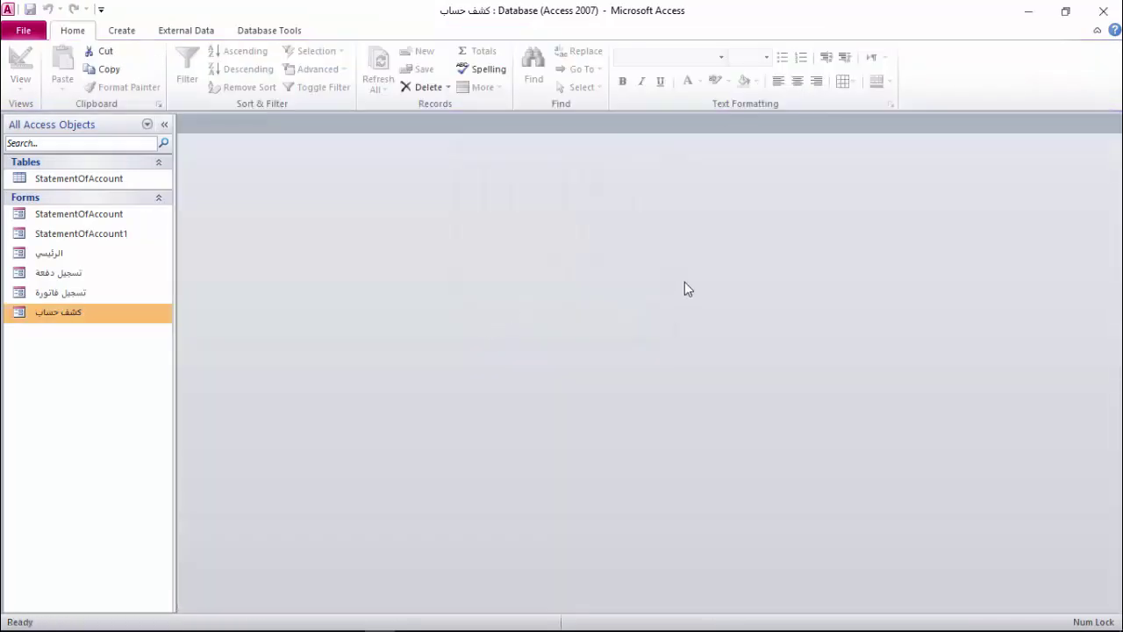
Step: Close Access and minimize File Explorer to reveal the episode 55 title card
click(1098, 12)
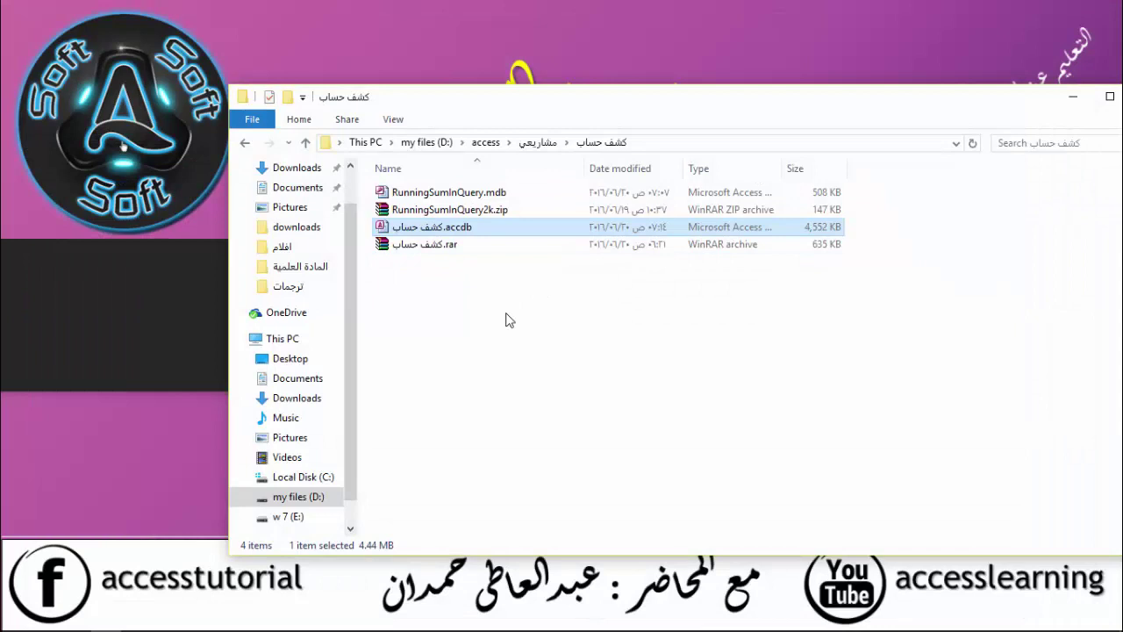
click(537, 312)
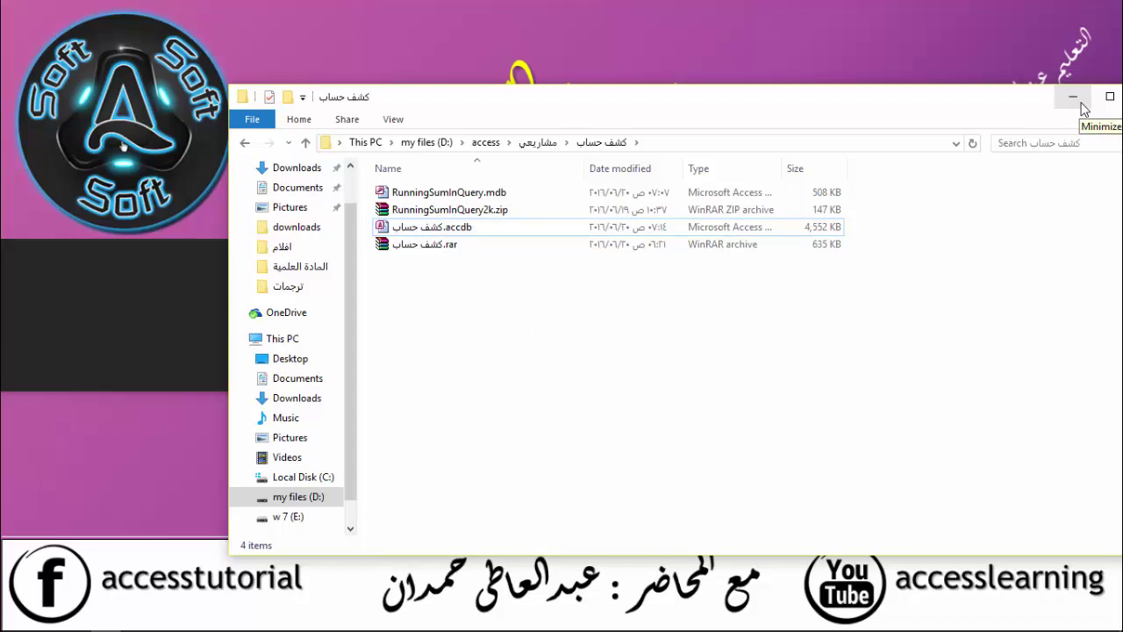
click(1072, 96)
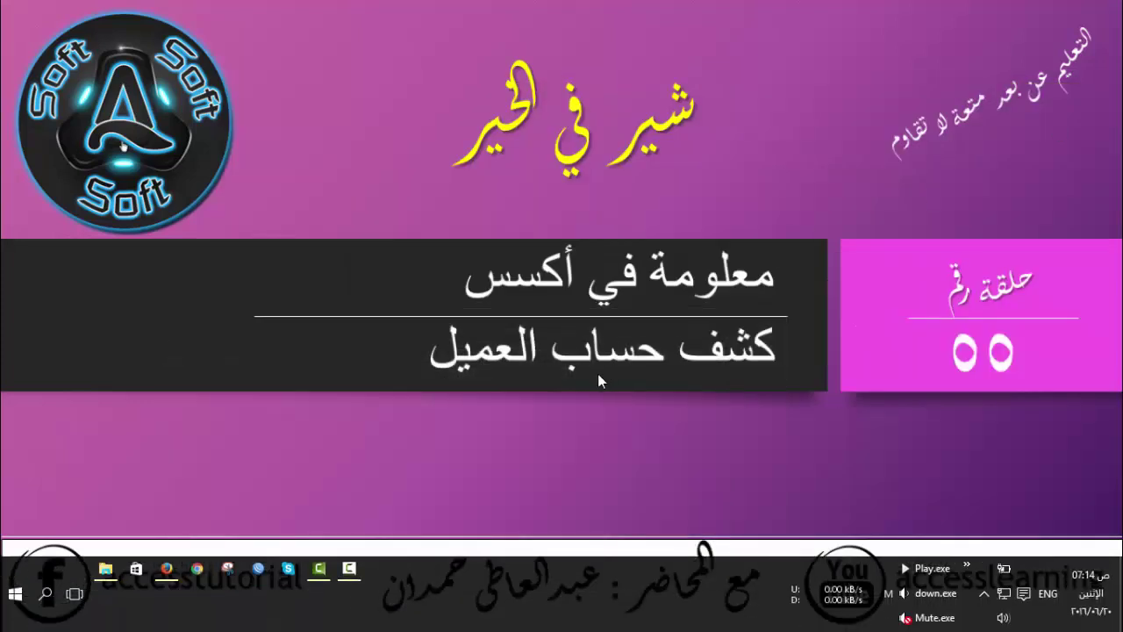